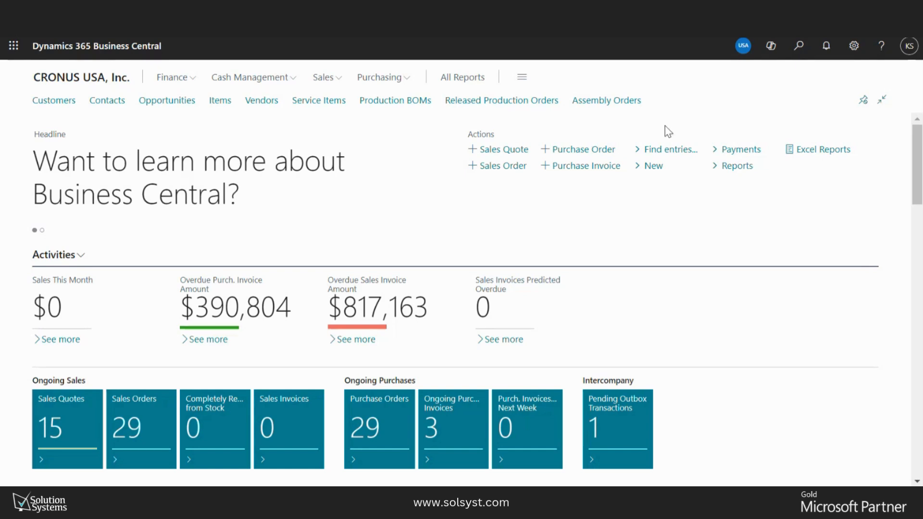
Switch to the Cannon Group purchase order PDF and review its shipping details, requested date, item lines, totals and authorization
left_click(405, 472)
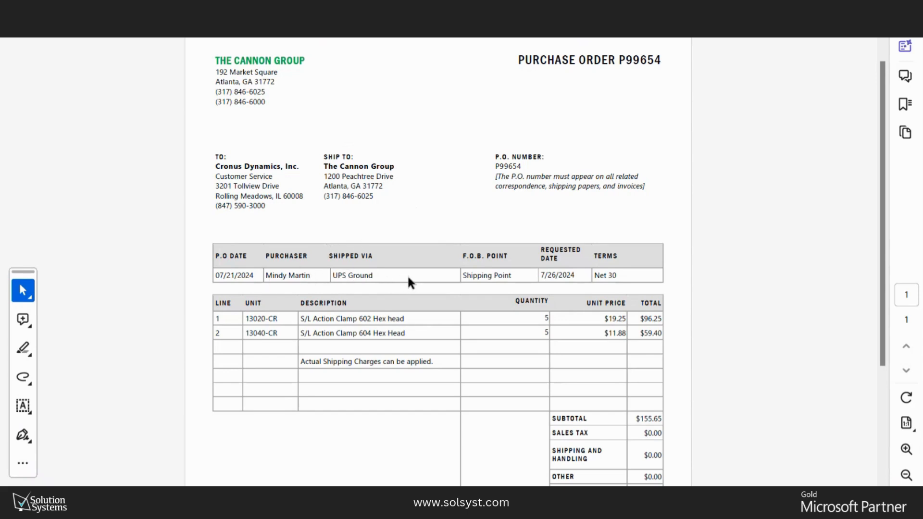
scroll(422, 279, "down", 2)
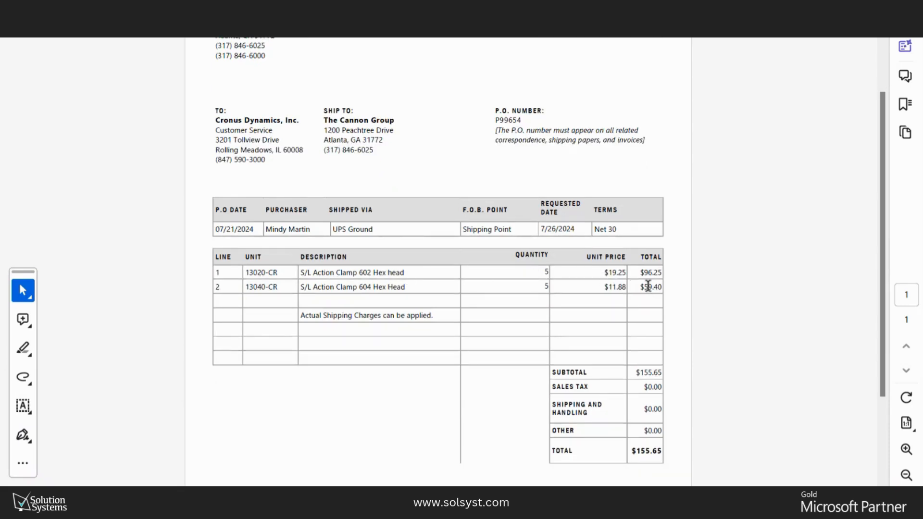
scroll(649, 284, "down", 2)
scroll(658, 284, "down", 2)
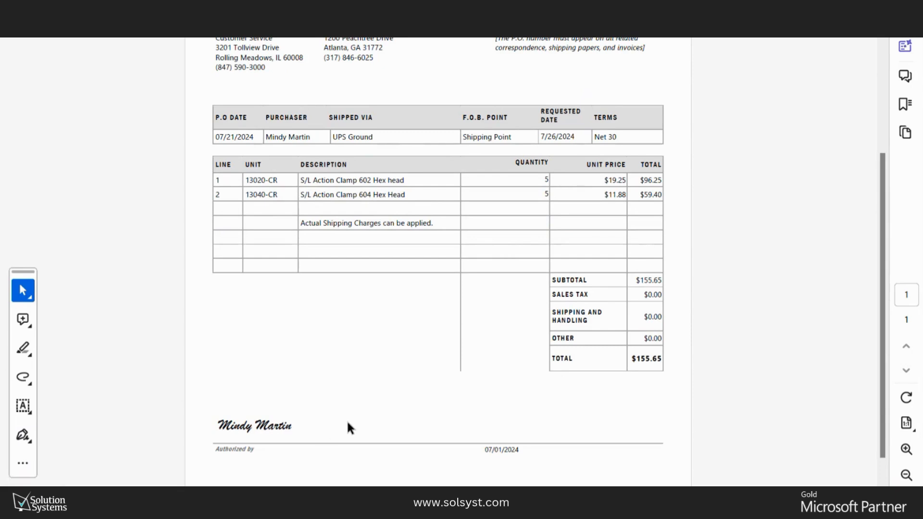
scroll(503, 350, "up", 3)
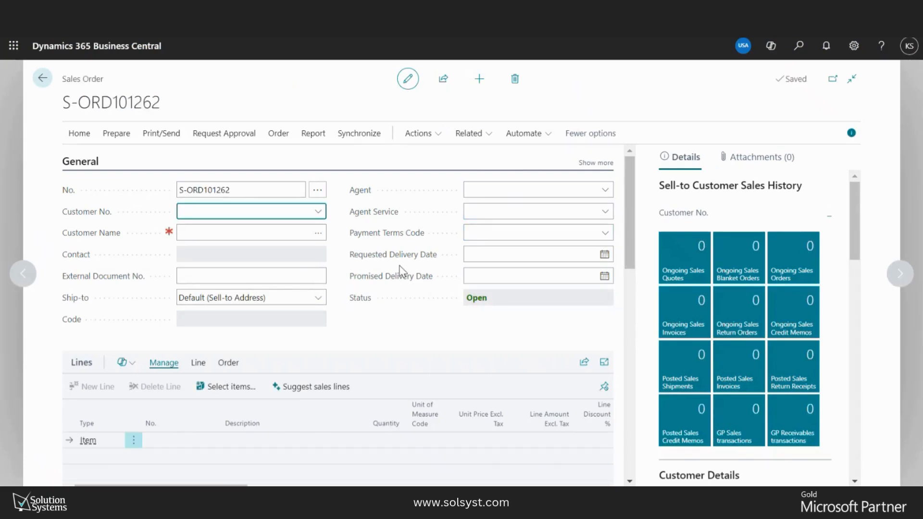
Search the customers for "can" and set Cannon Group as the customer on the new sales order
type("can")
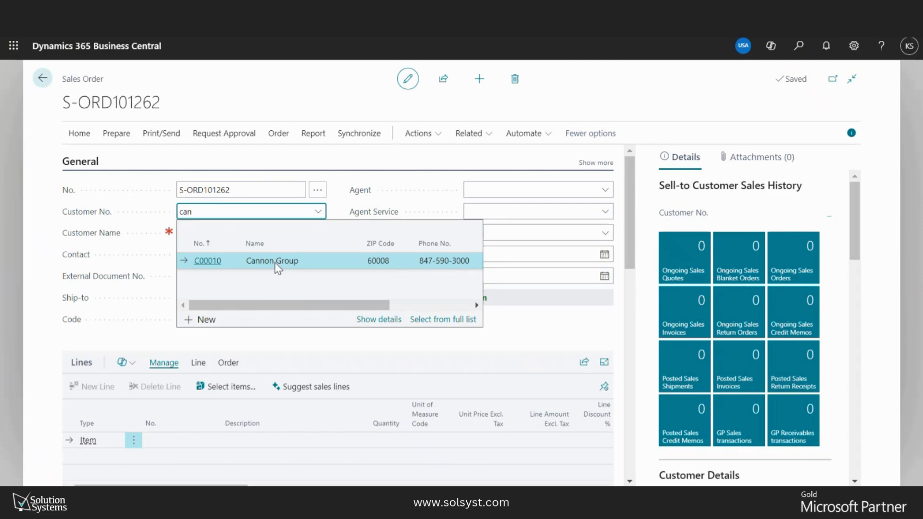
left_click(283, 263)
left_click(284, 263)
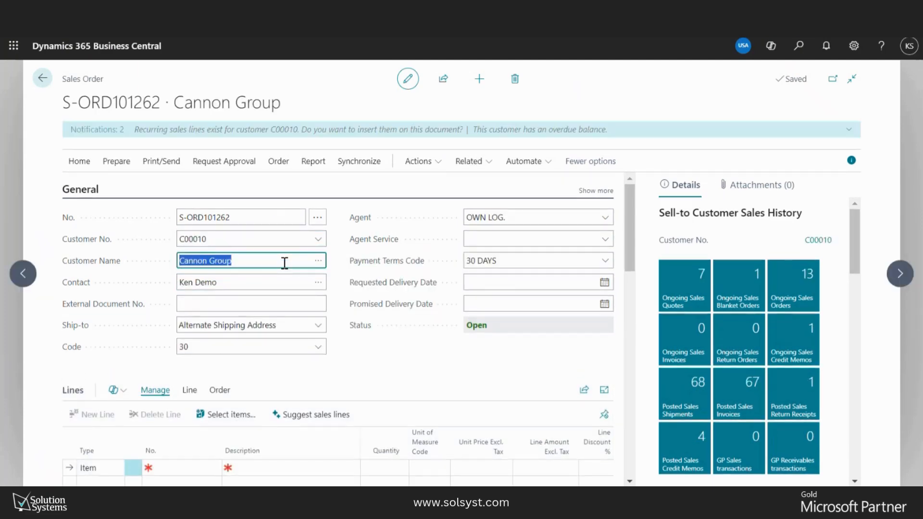
Change the sales order's contact to the purchaser named on the customer's purchase order and answer the confirmation prompts
left_click(310, 279)
left_click(317, 287)
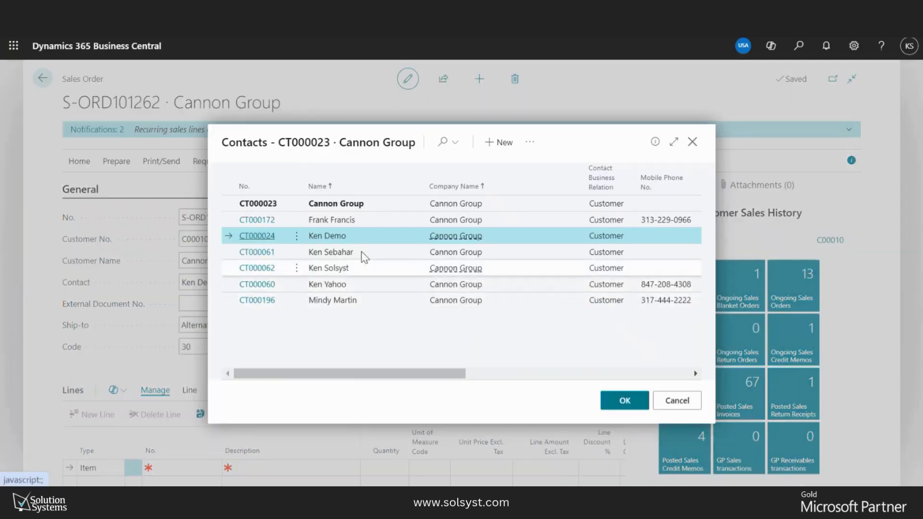
left_click(331, 302)
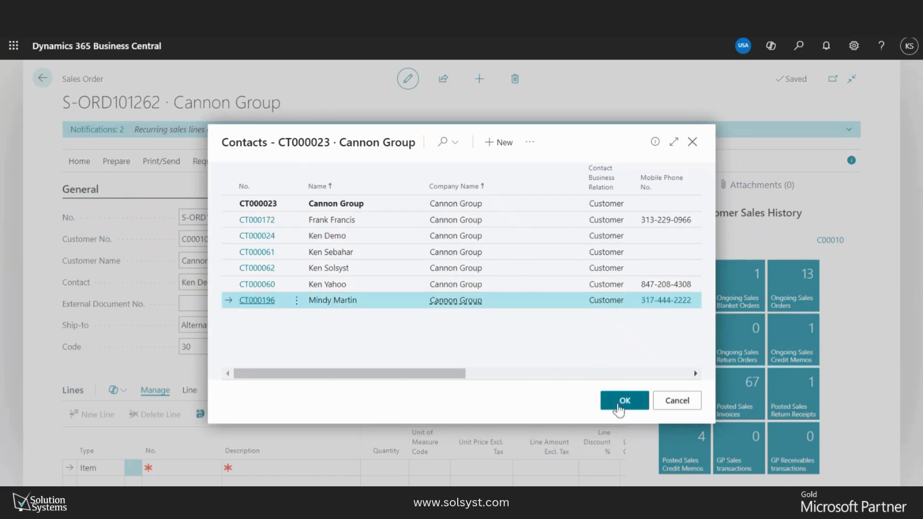
left_click(620, 404)
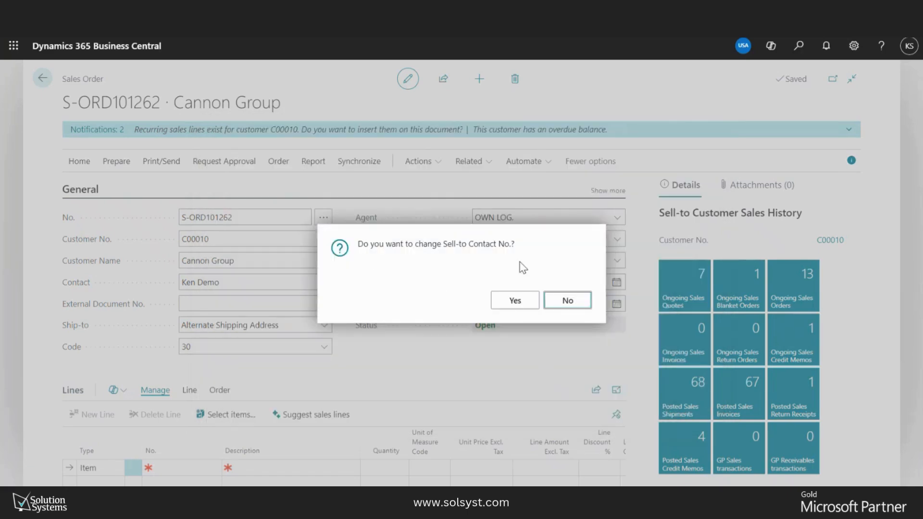
left_click(505, 301)
left_click(568, 301)
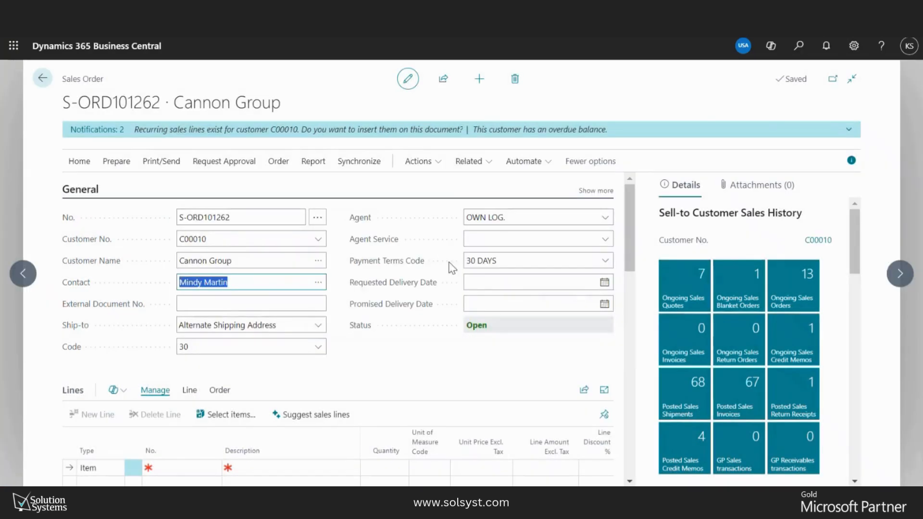
Enter the customer's purchase order number as the sales order's external document number
key("Tab")
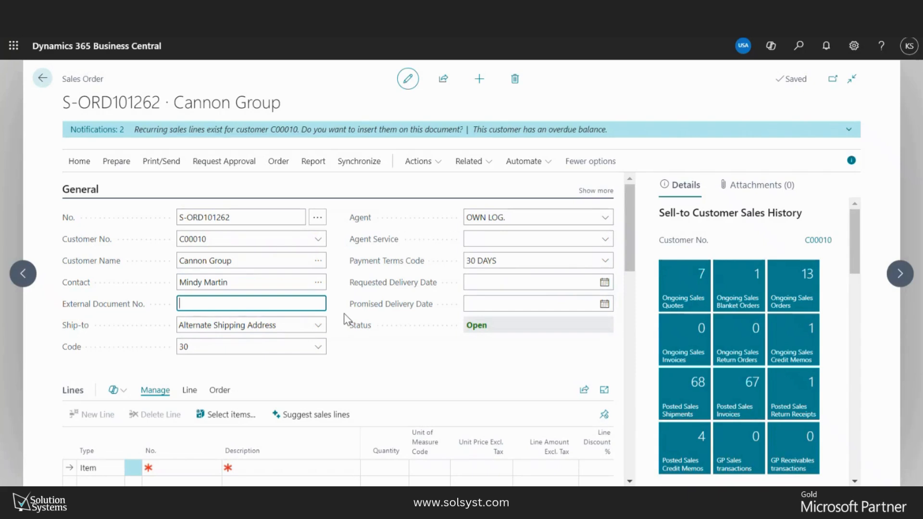
type("P99654")
key("Tab")
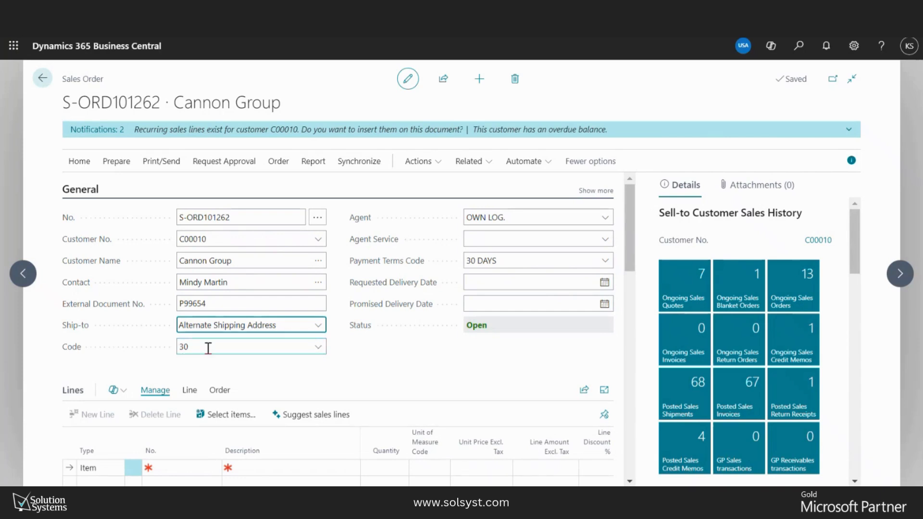
Set the alternate shipping address code to 20 for the Cannon Group order
left_click(317, 346)
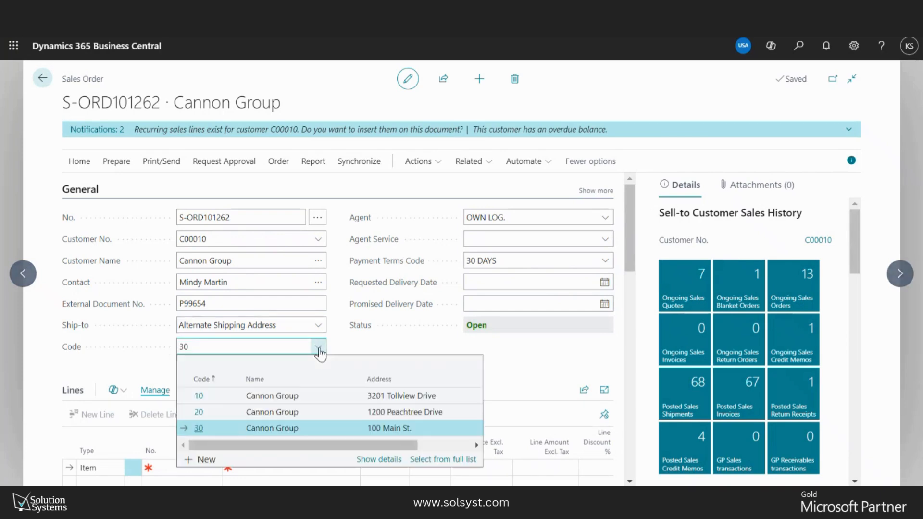
left_click(403, 412)
key("Tab")
key("Tab")
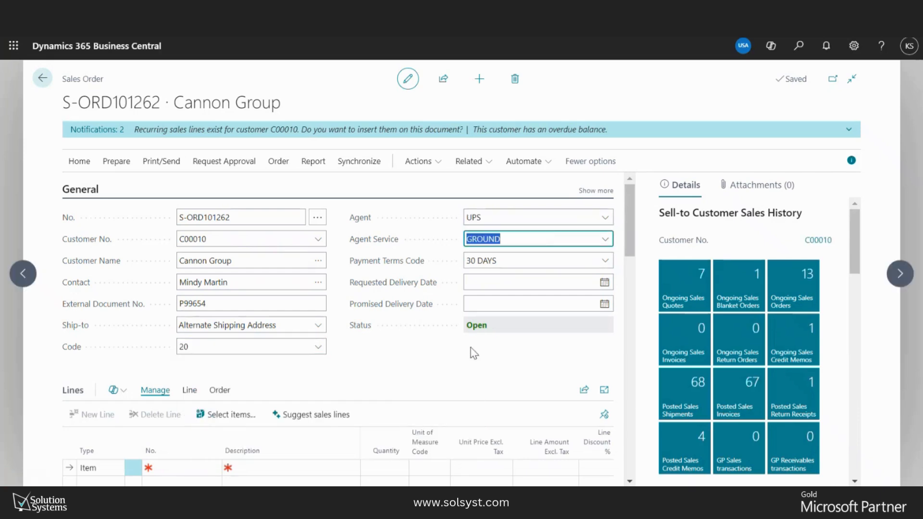
Keep the 30 DAYS payment terms and set the requested delivery date to 7/26/2024
key("Tab")
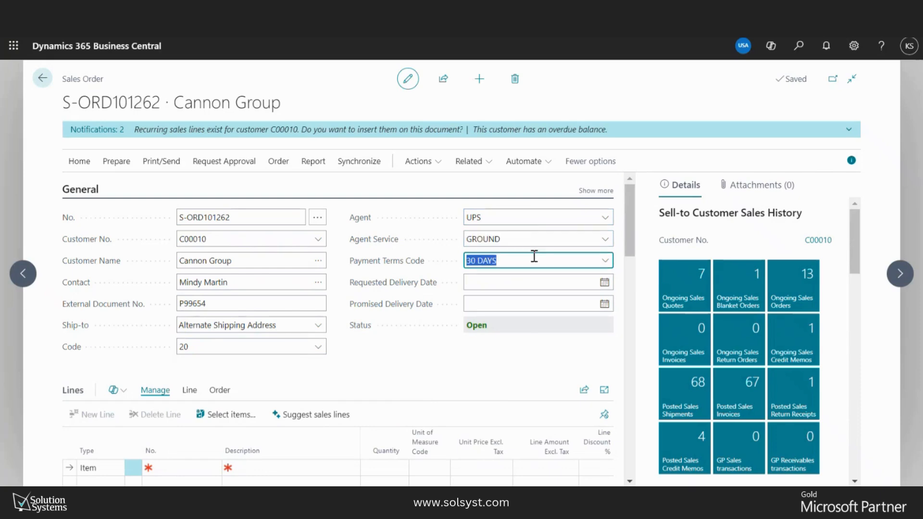
key("Tab")
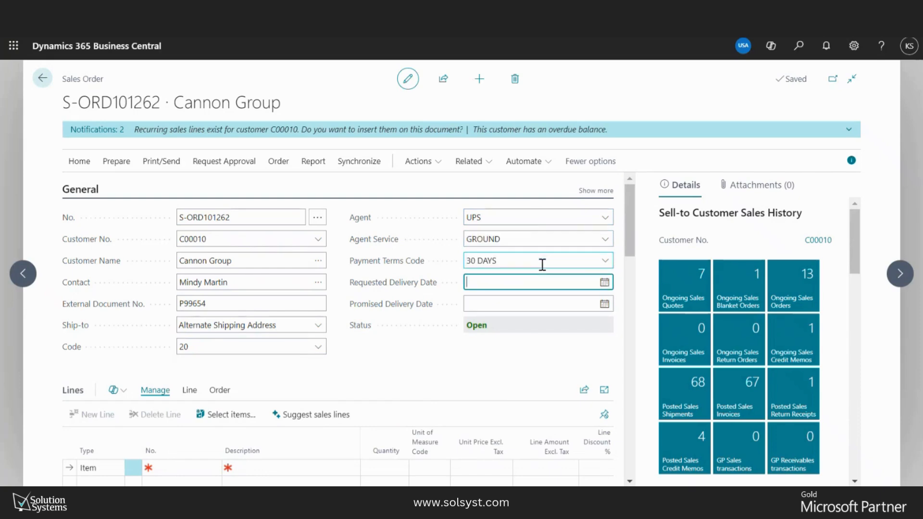
left_click(604, 282)
left_click(559, 386)
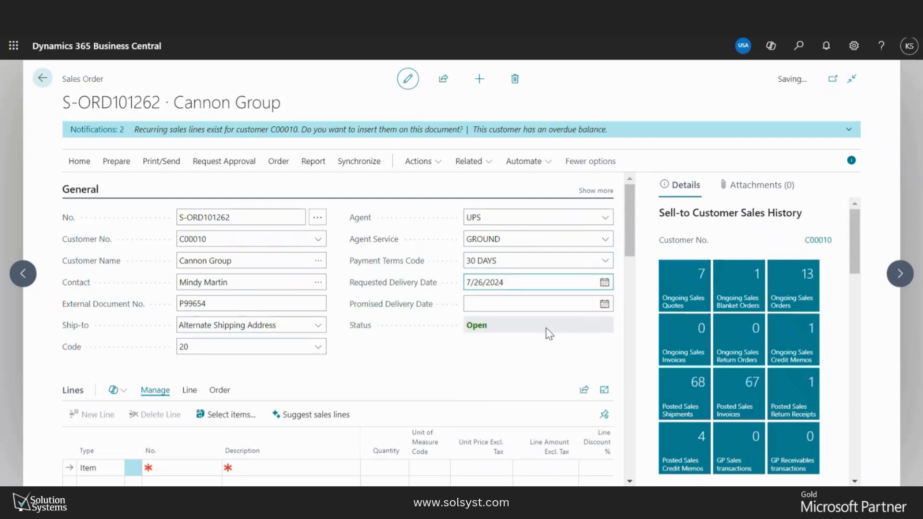
key("Tab")
key("Tab")
key("Tab")
key("Tab")
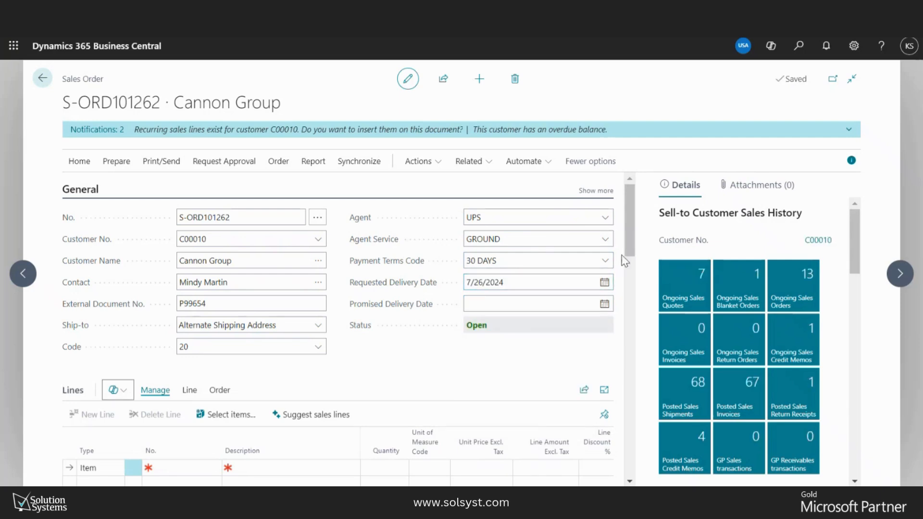
Add item 13020CR, S/L Action Clamp 302 Hex head, as the first order line with a quantity of 5
scroll(625, 261, "down", 3)
left_click(183, 347)
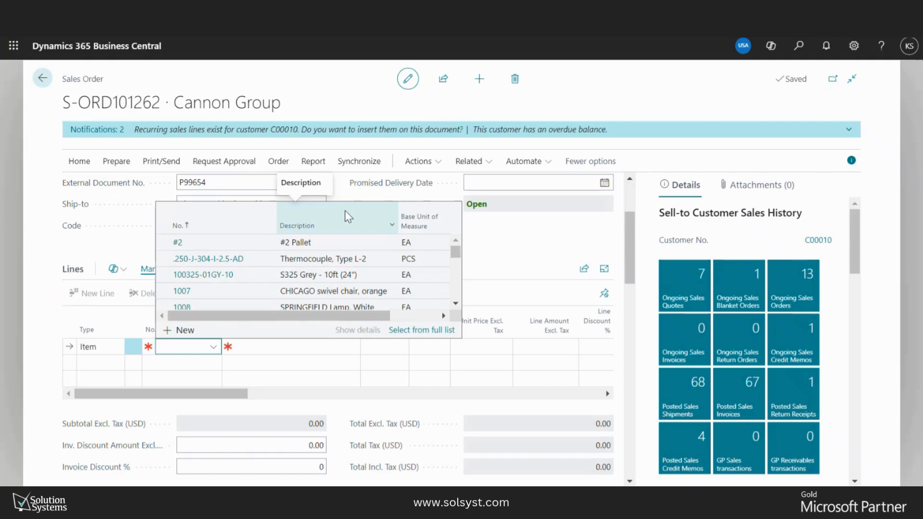
type("302")
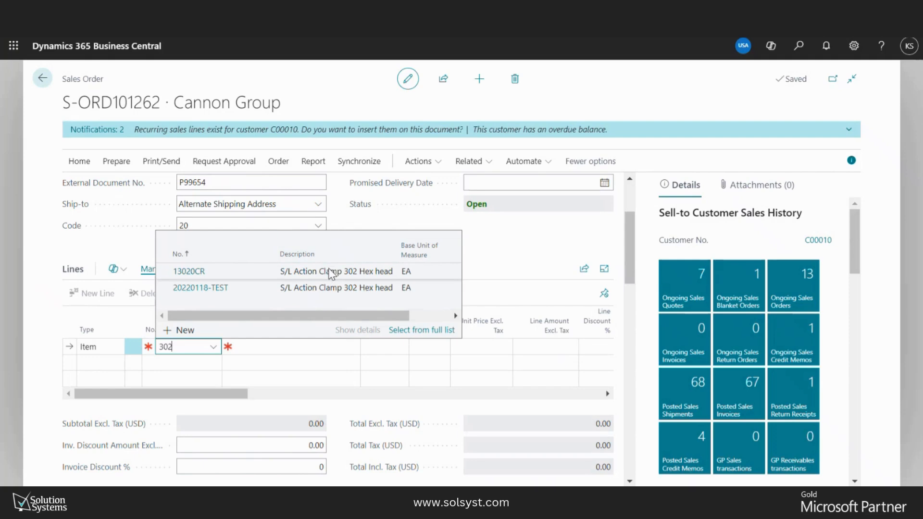
left_click(308, 272)
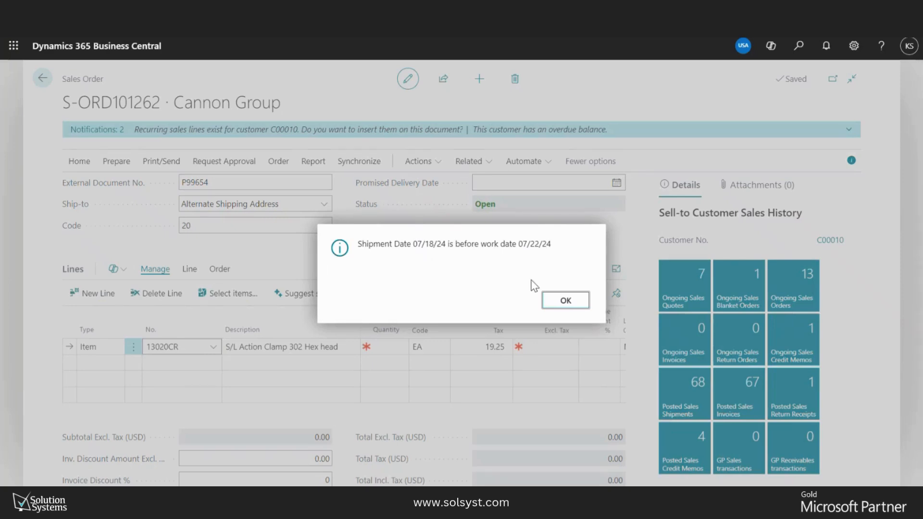
left_click(565, 301)
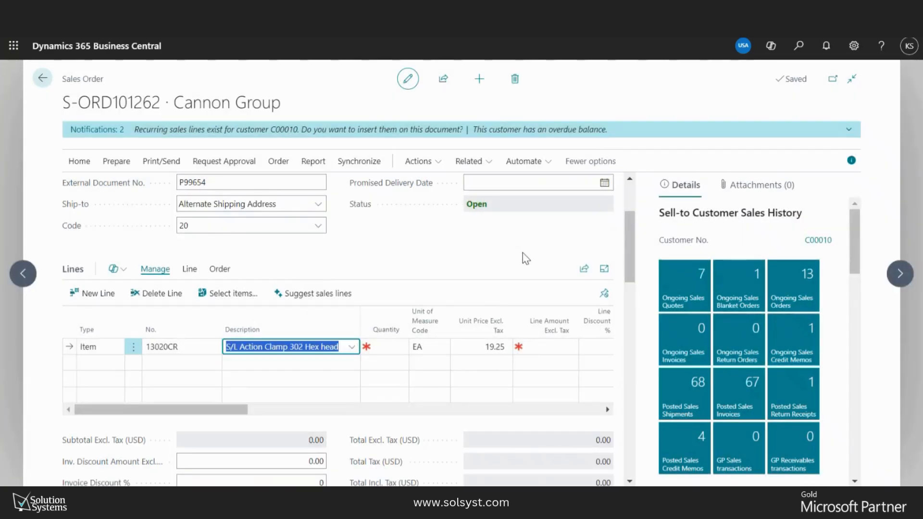
type("5")
key("Tab")
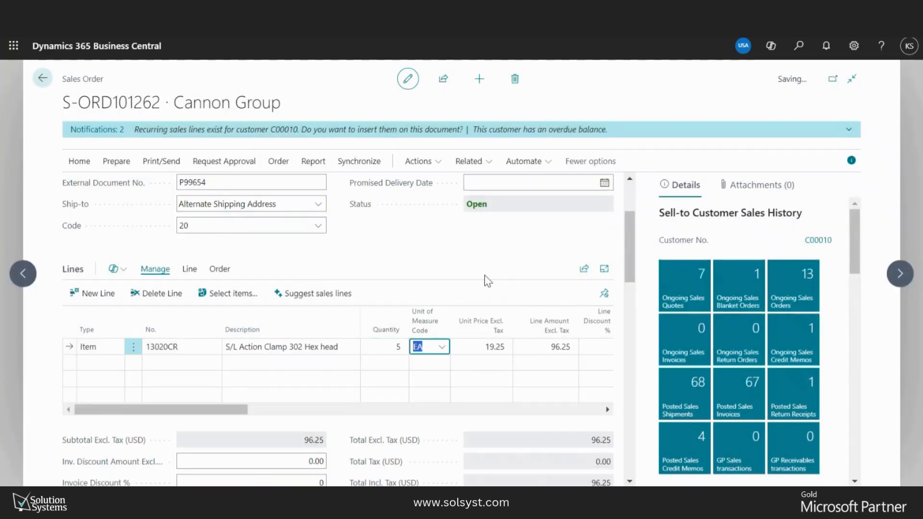
Add item 13040CR, S/L Action Clamp 304 Hex head, as the second order line with a quantity of 5
left_click(182, 368)
type("3")
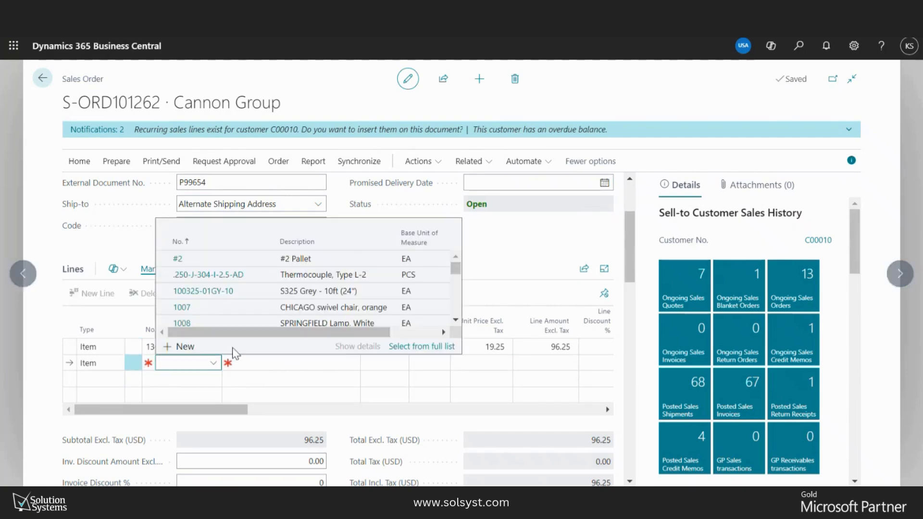
type("04")
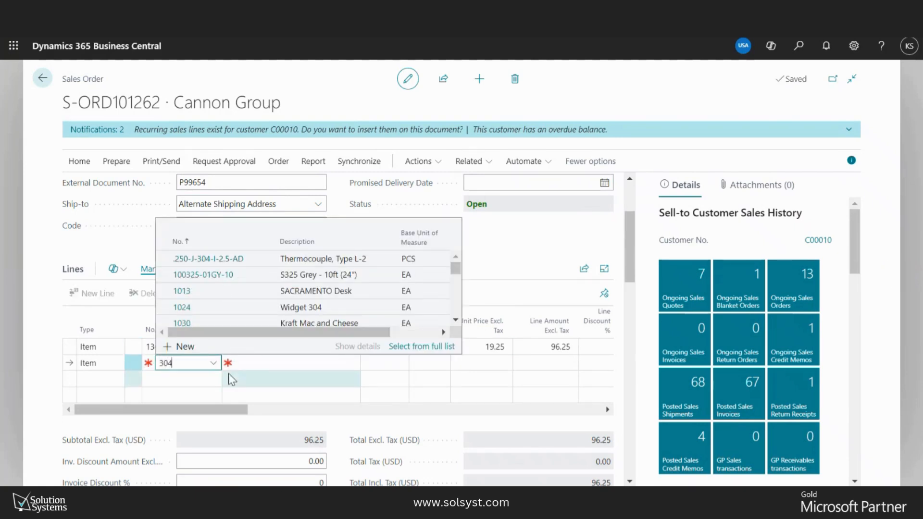
left_click(311, 316)
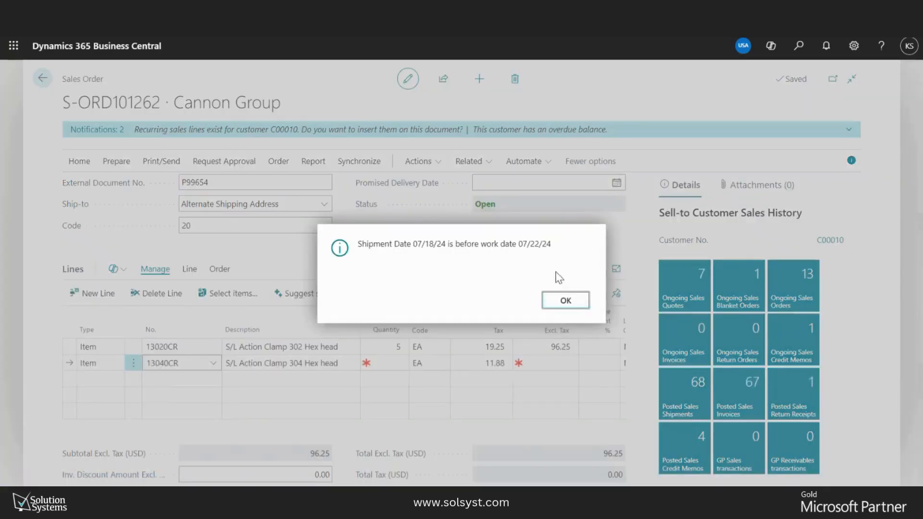
left_click(565, 299)
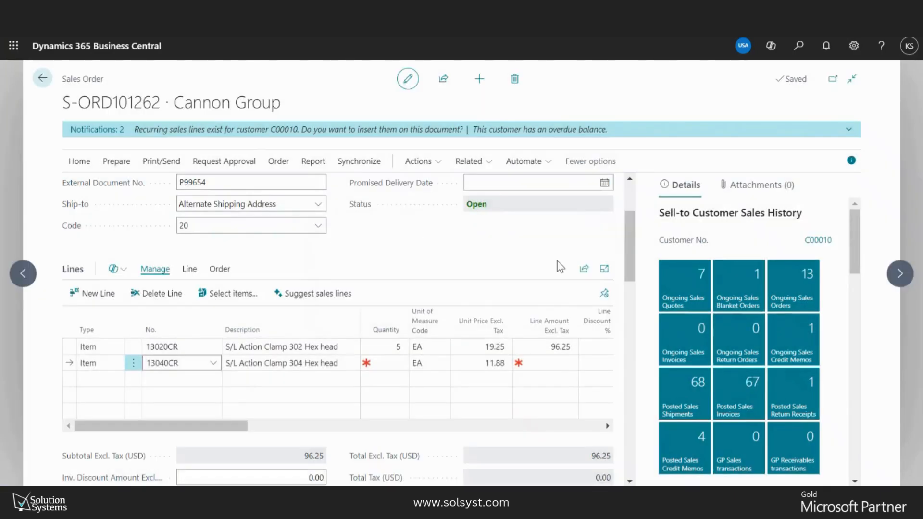
type("5")
key("Tab")
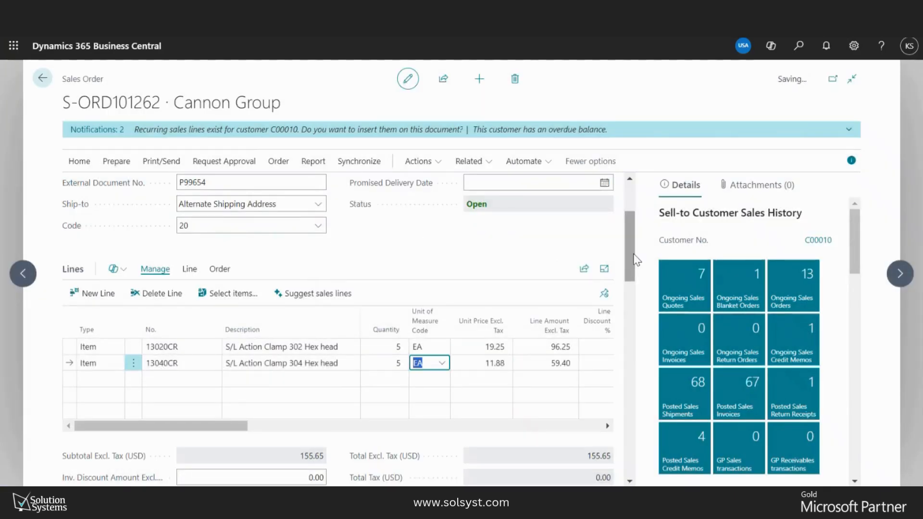
Open the sales order's attached documents list and start browsing for a file to attach
left_click_drag(629, 249, 633, 256)
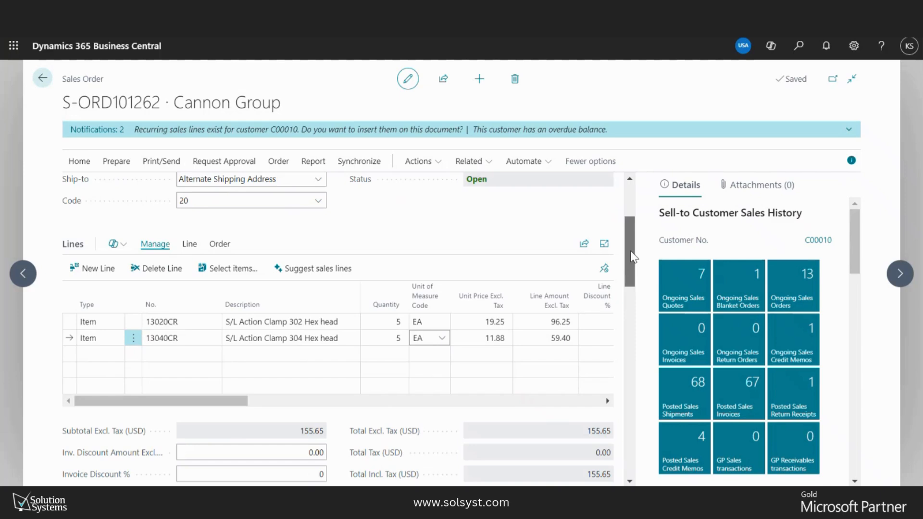
left_click_drag(632, 257, 632, 278)
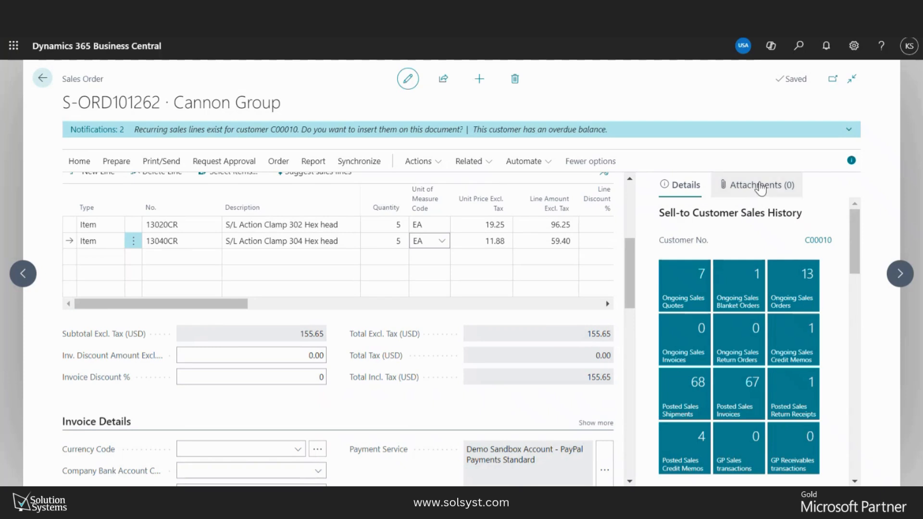
left_click(760, 188)
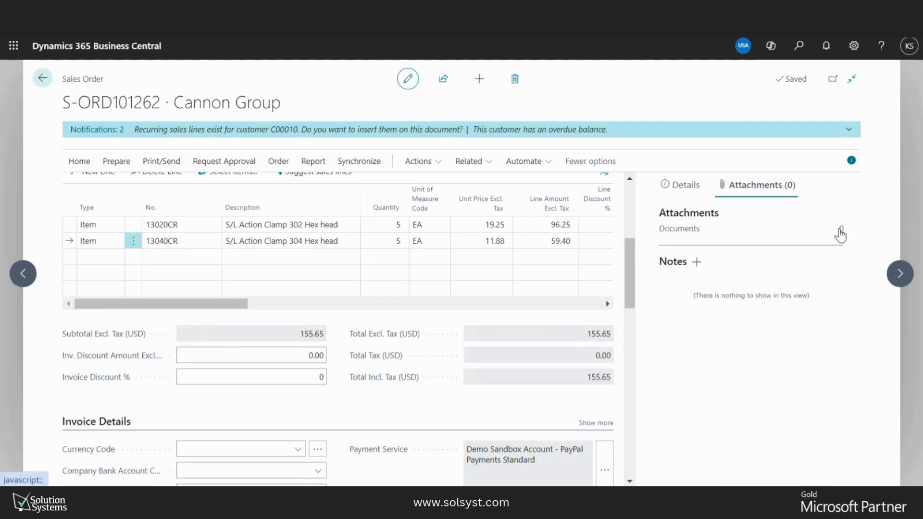
left_click(841, 230)
left_click(264, 196)
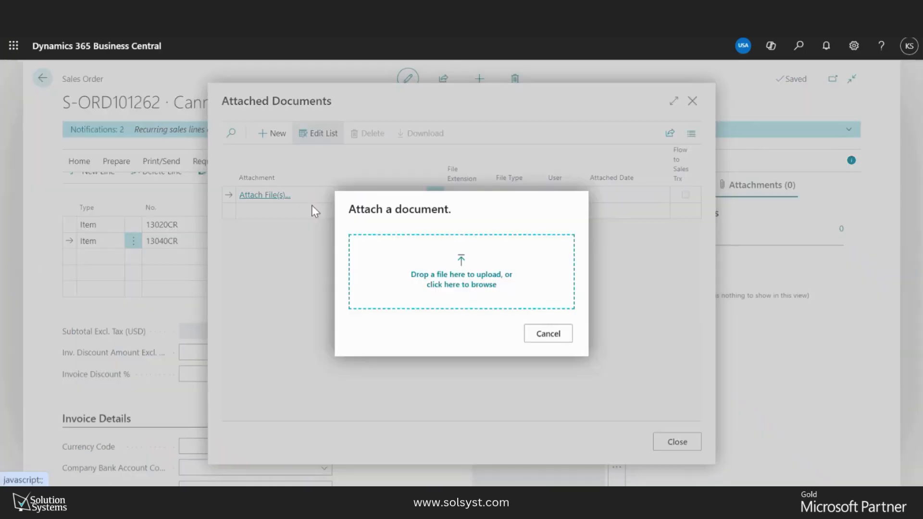
left_click(459, 284)
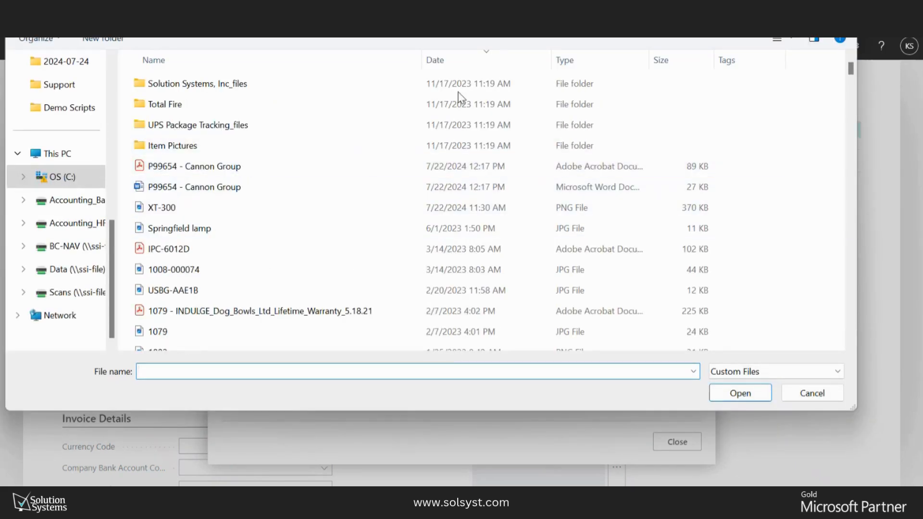
left_click(475, 64)
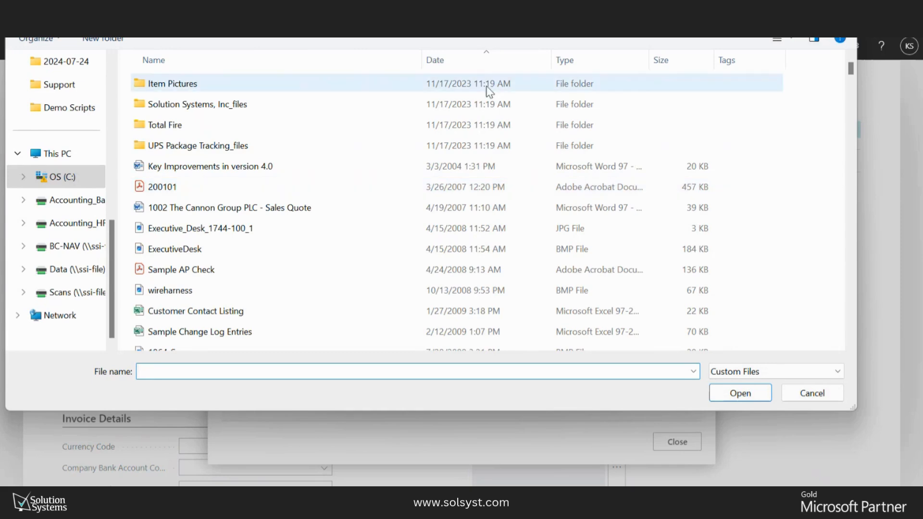
left_click(455, 67)
scroll(418, 124, "down", 3)
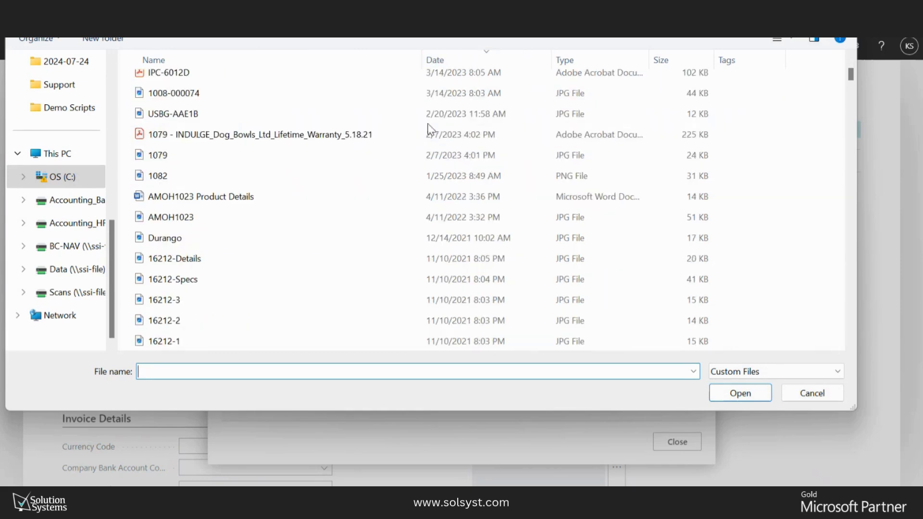
Browse through the Sales folder on the C drive to Demo Doc Links and sort its files by newest date
left_click(61, 178)
double_click(159, 208)
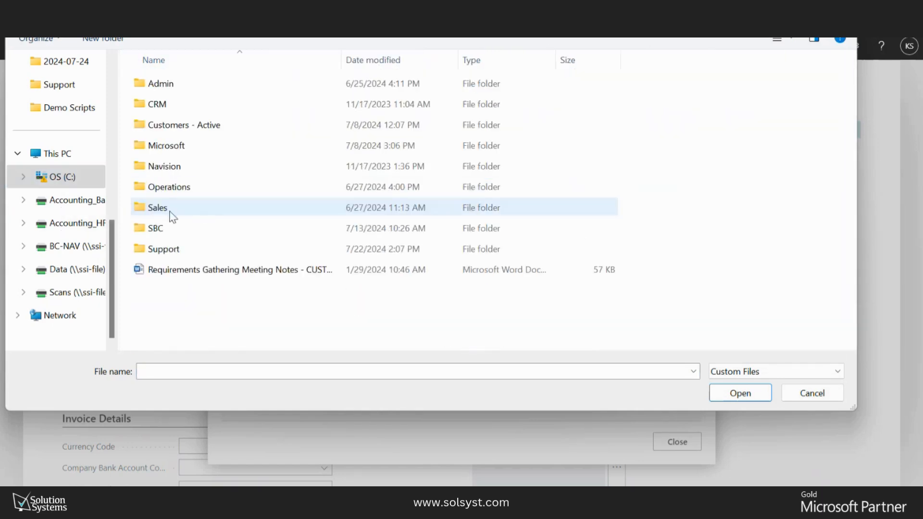
double_click(163, 208)
double_click(198, 208)
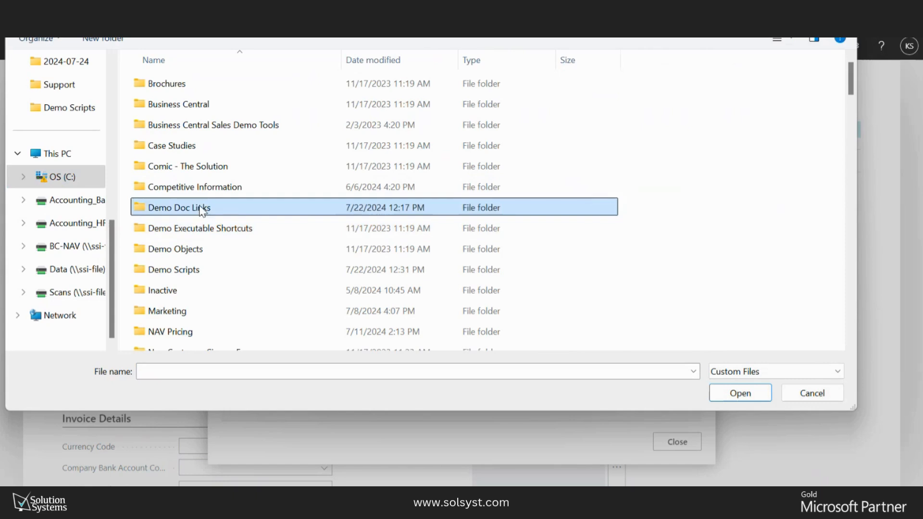
left_click(439, 66)
left_click(436, 63)
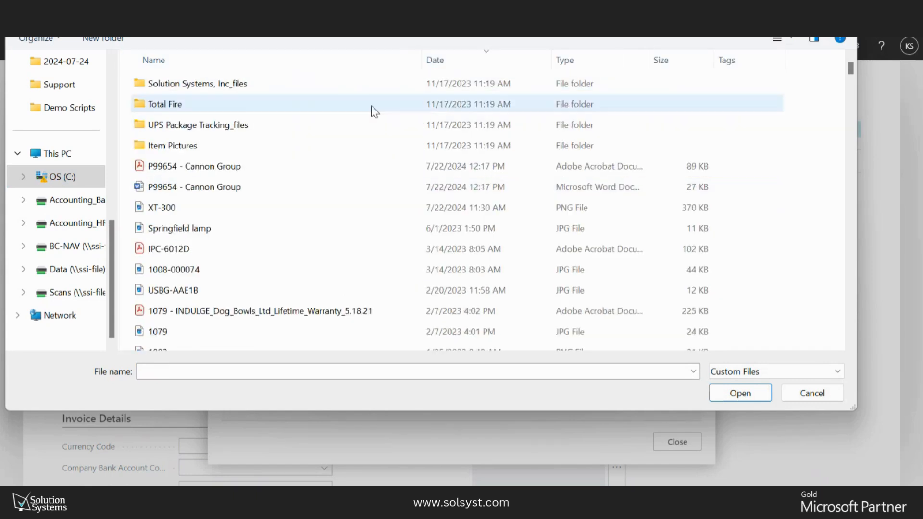
Attach the Cannon Group purchase order PDF to the sales order and close the attached documents list
left_click(271, 166)
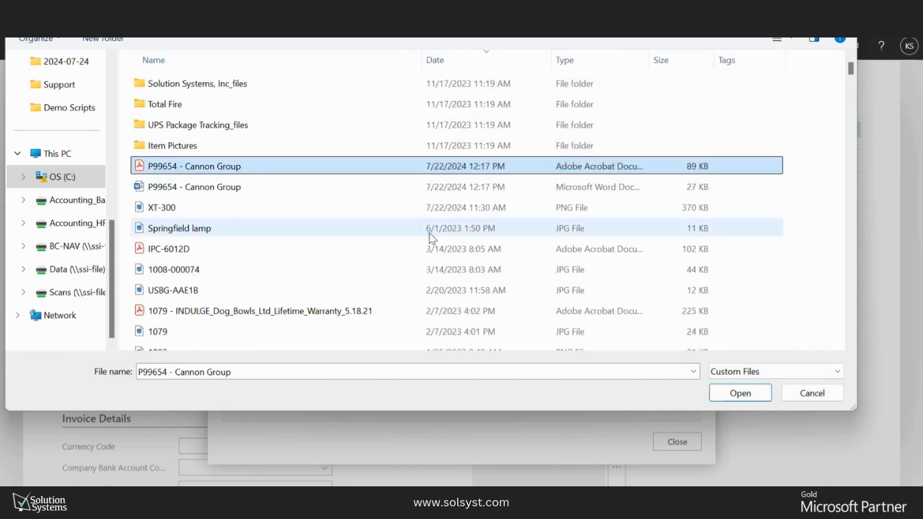
left_click(741, 394)
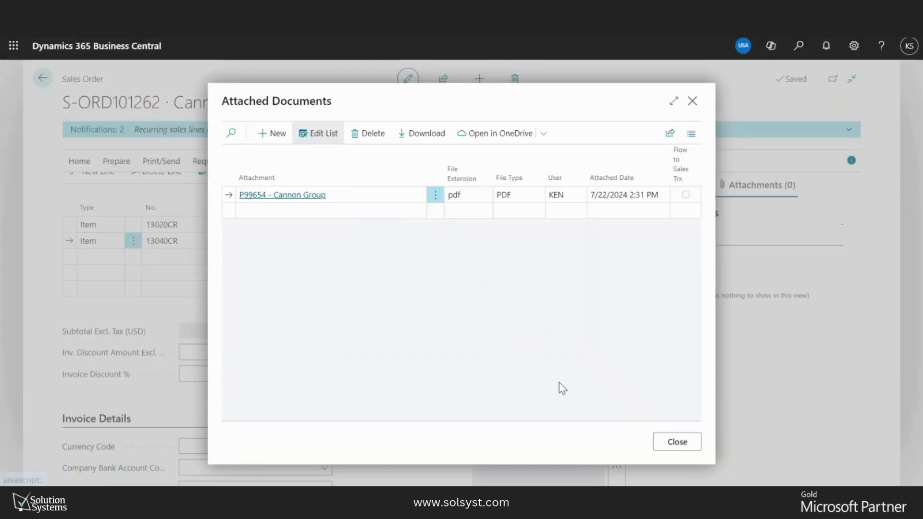
left_click(683, 444)
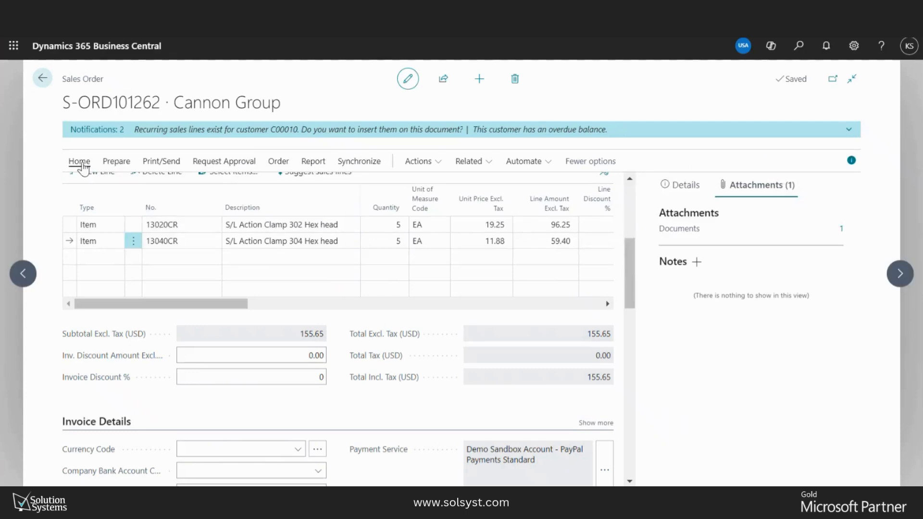
Dismiss the recurring sales lines and overdue balance notifications, and release the Cannon Group sales order
left_click(77, 161)
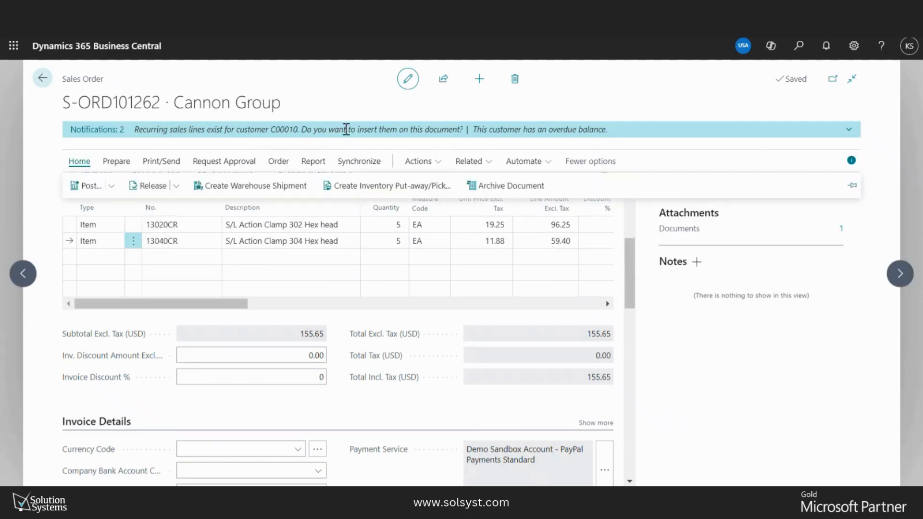
left_click(94, 133)
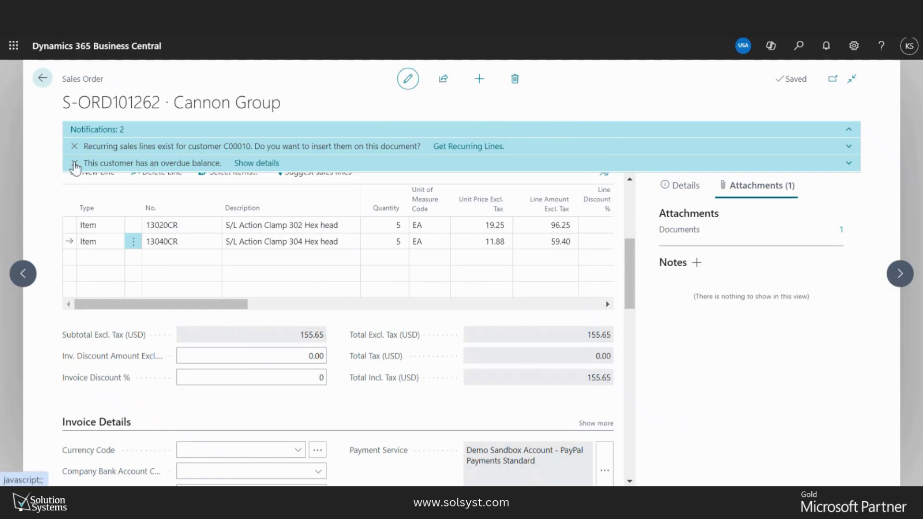
left_click(75, 163)
left_click(74, 129)
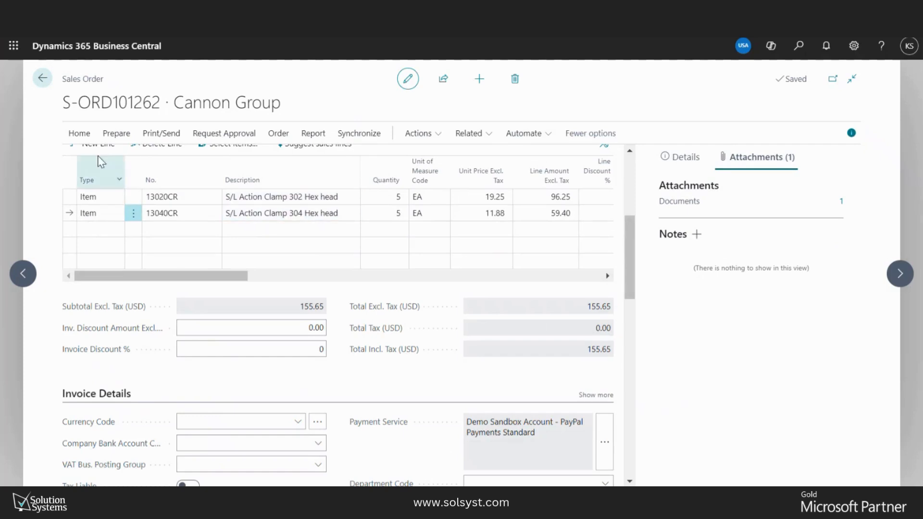
left_click(78, 133)
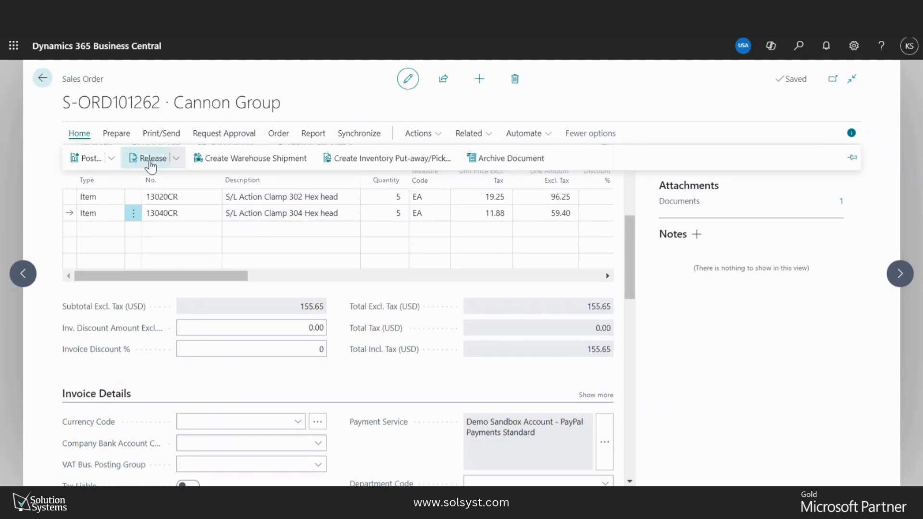
left_click(152, 165)
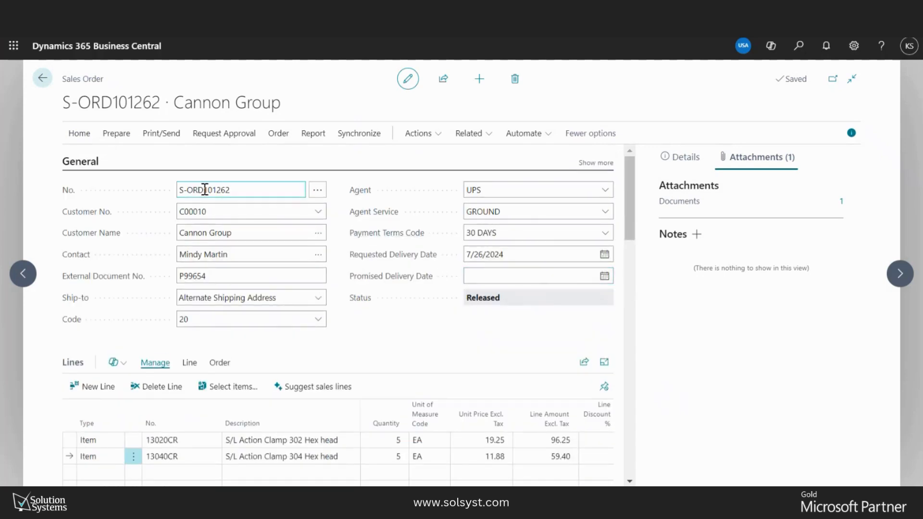
Prepare the order confirmation email for the released order and review its message and attachments
left_click(162, 135)
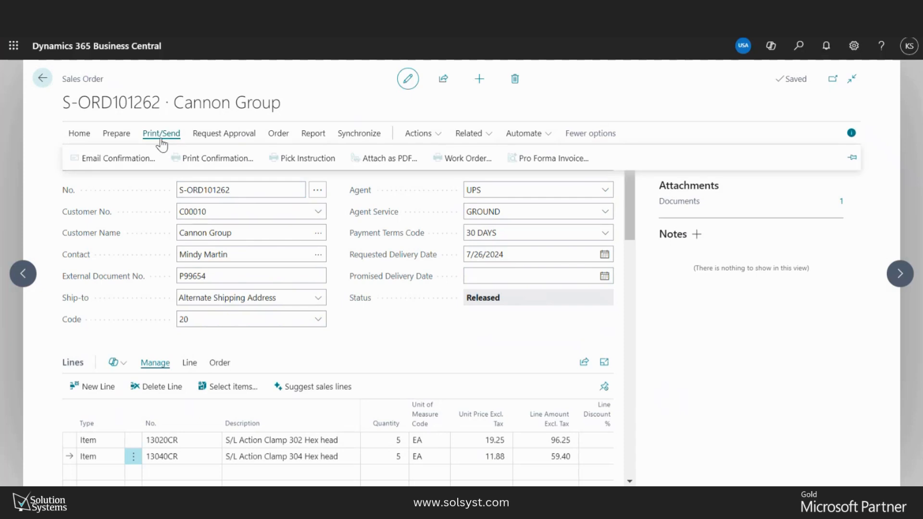
left_click(116, 160)
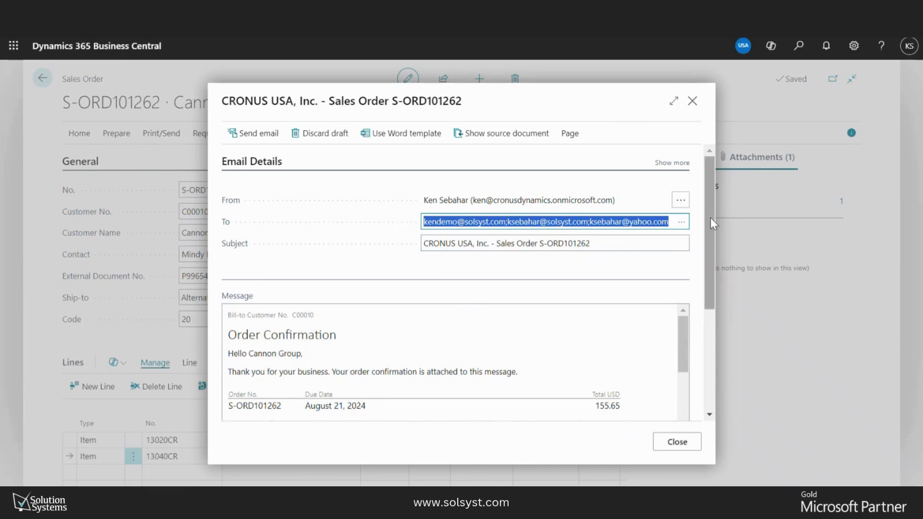
left_click_drag(711, 211, 655, 354)
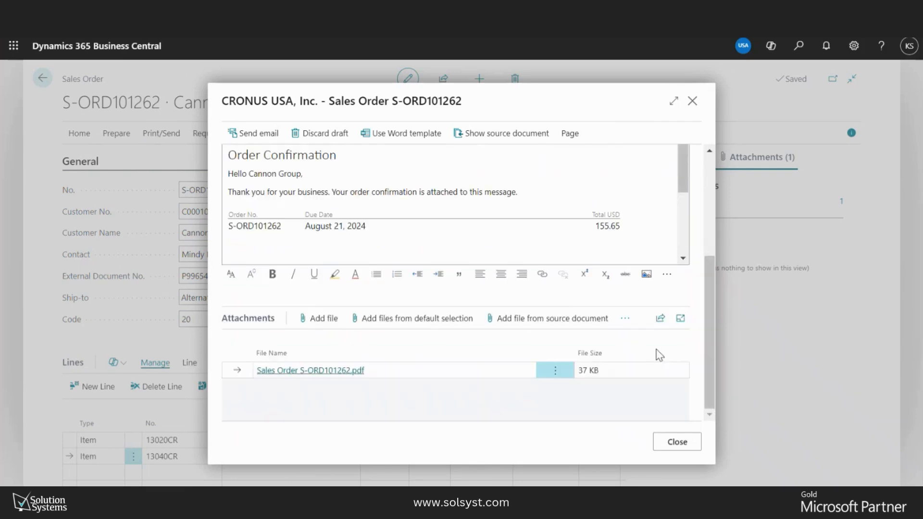
Open the sales order PDF attached to the email, check its addresses, lines and totals, and close it
left_click(329, 364)
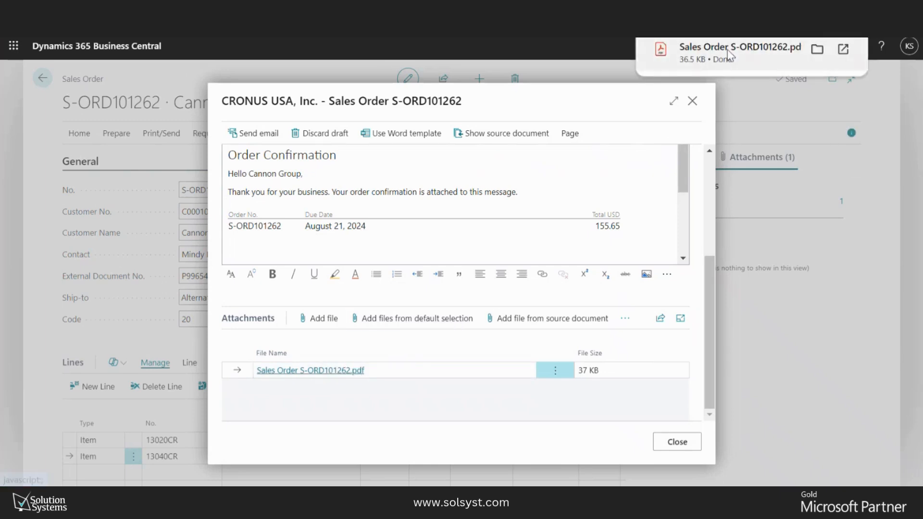
left_click(727, 51)
scroll(617, 322, "down", 5)
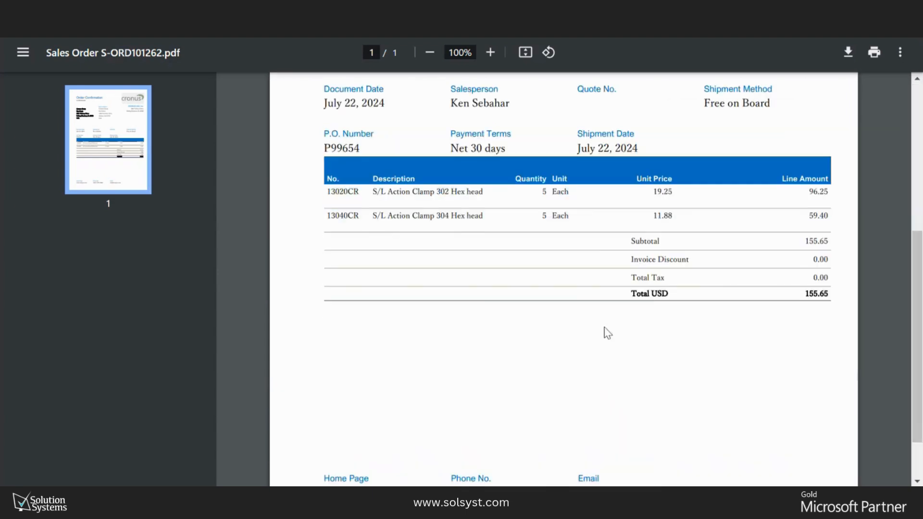
scroll(591, 303, "up", 5)
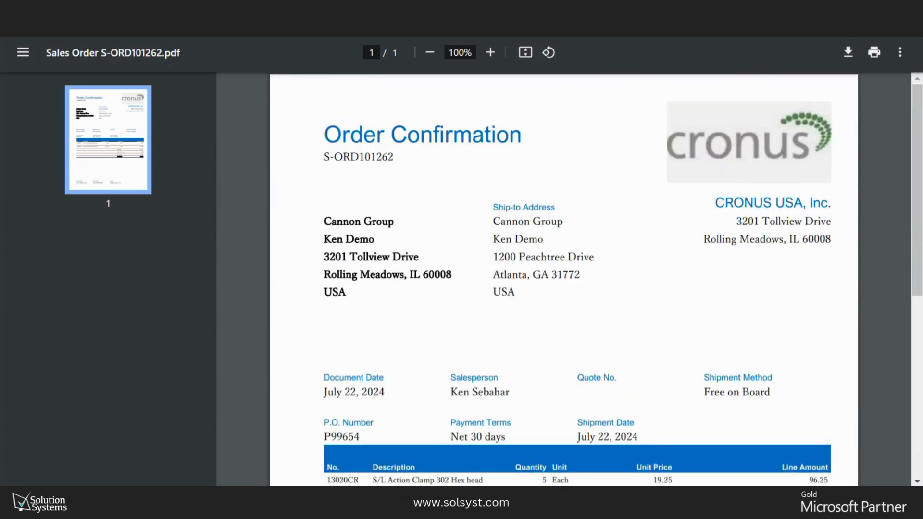
key("ctrl+w")
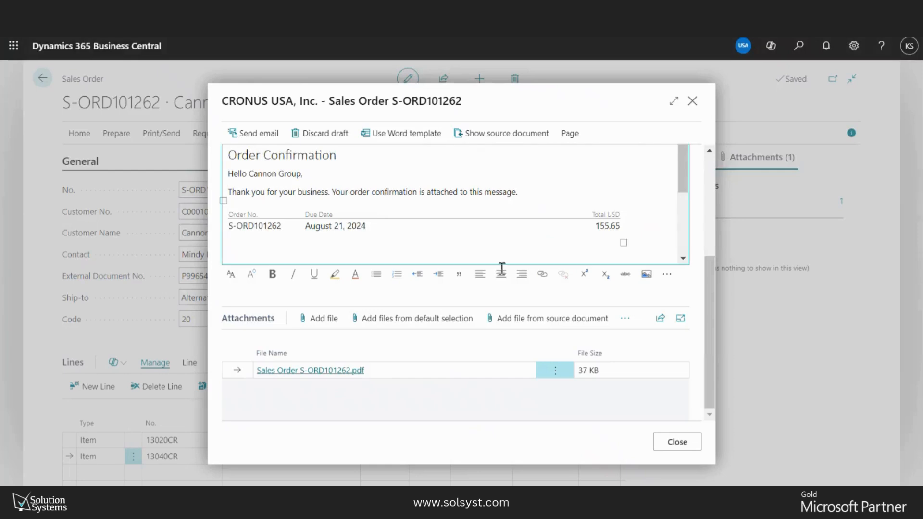
Send the order confirmation email to the customer and close the sales order
left_click(260, 134)
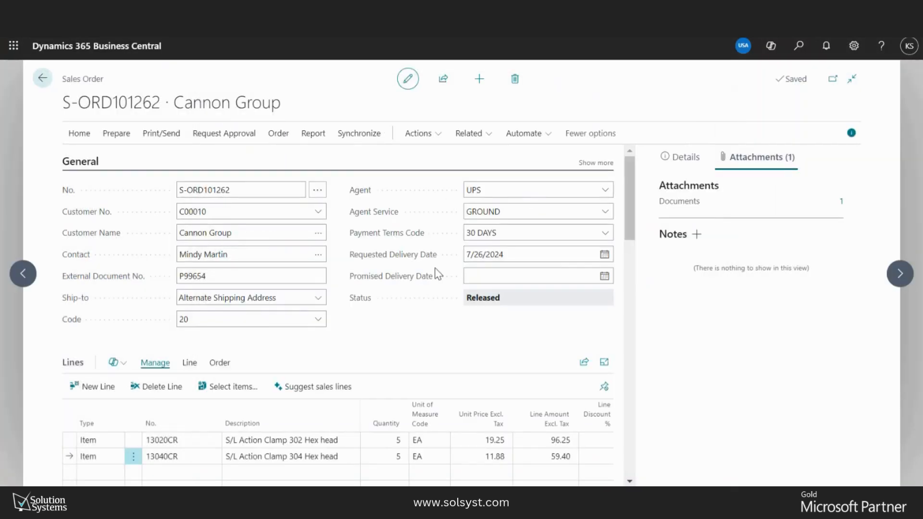
key("Escape")
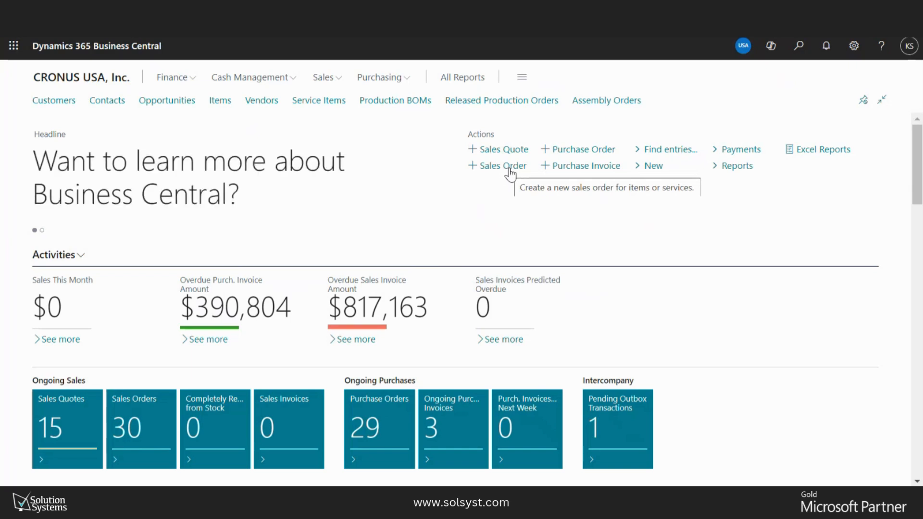
Create a new sales order from the Sales Orders list and assign its number from the S-ORD number series
left_click(323, 78)
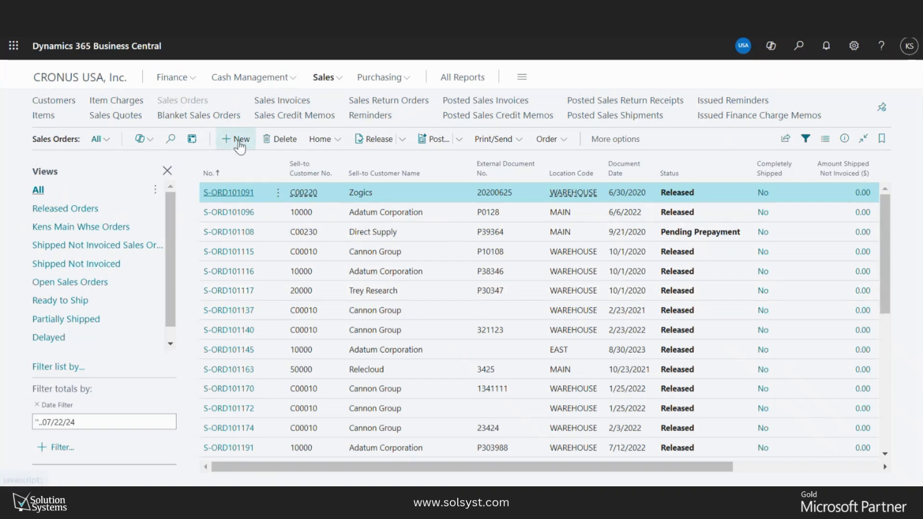
left_click(240, 144)
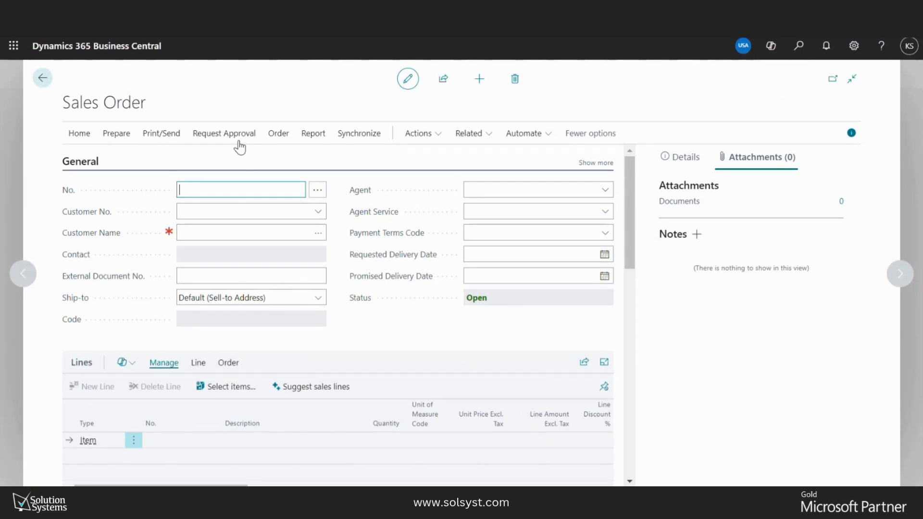
left_click(318, 192)
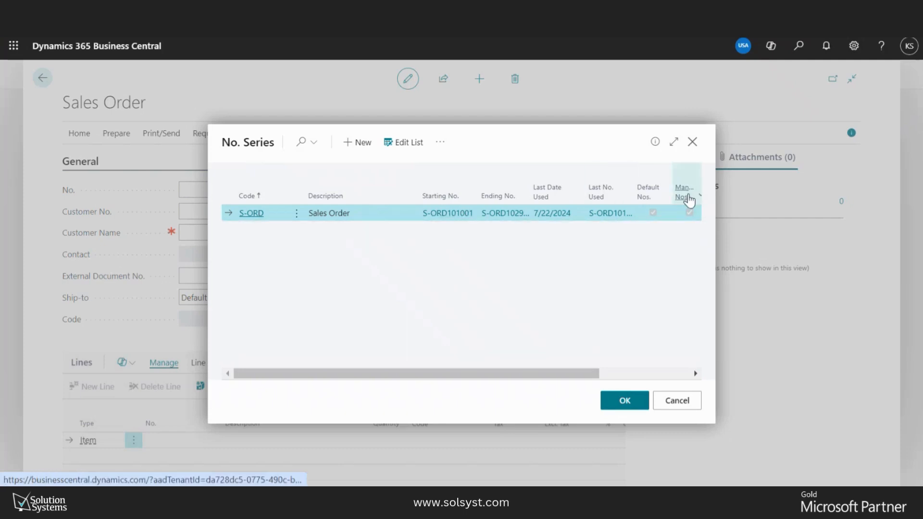
mouse_move(683, 205)
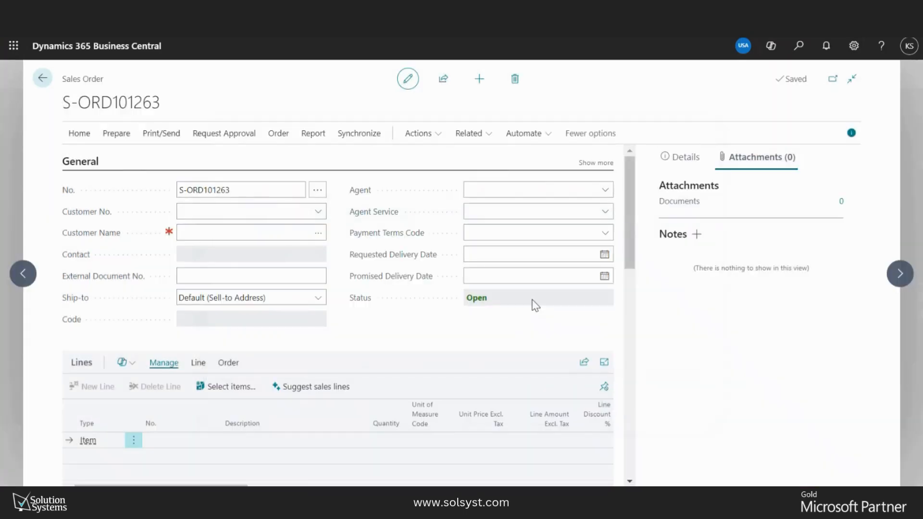
Find Cannon Group by searching part of its name and set it as the new order's customer
left_click(255, 214)
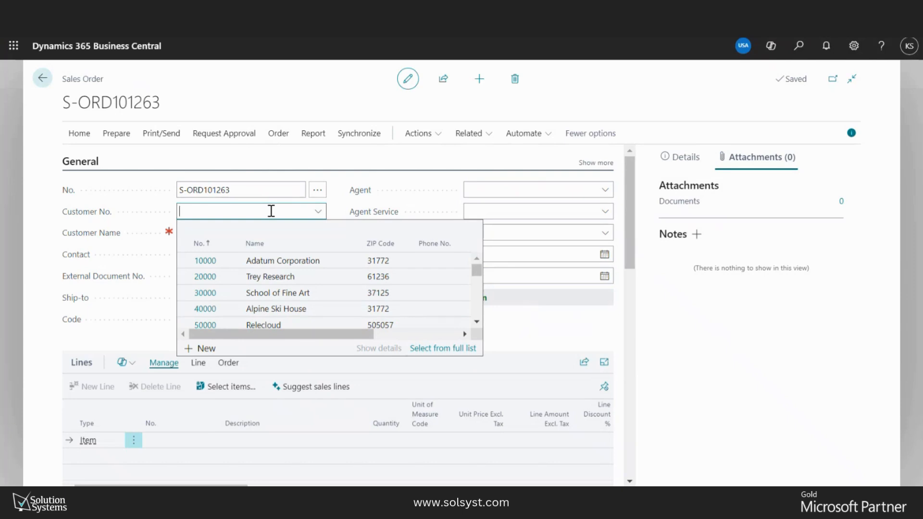
type("can")
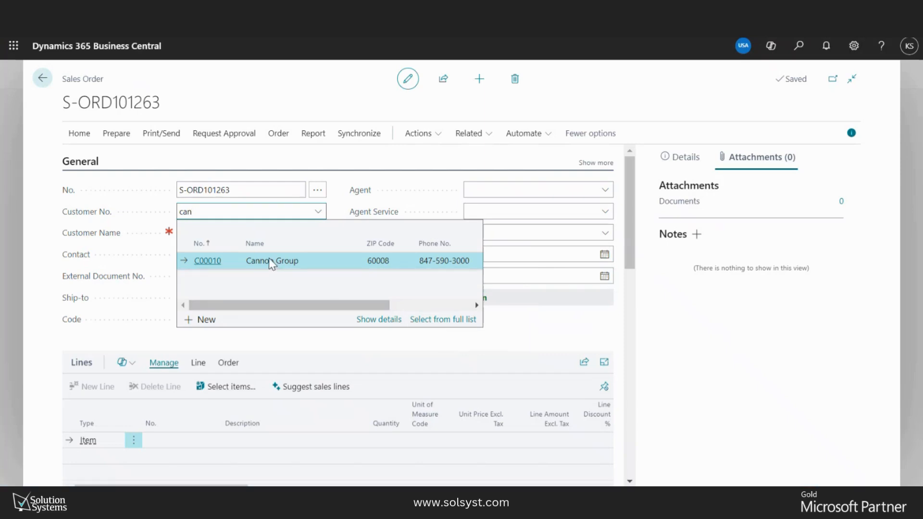
key("BackSpace")
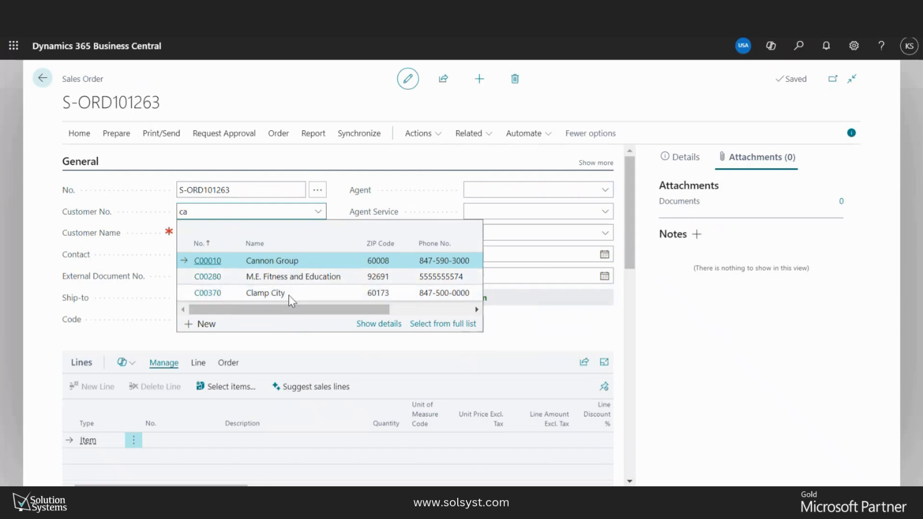
left_click(284, 261)
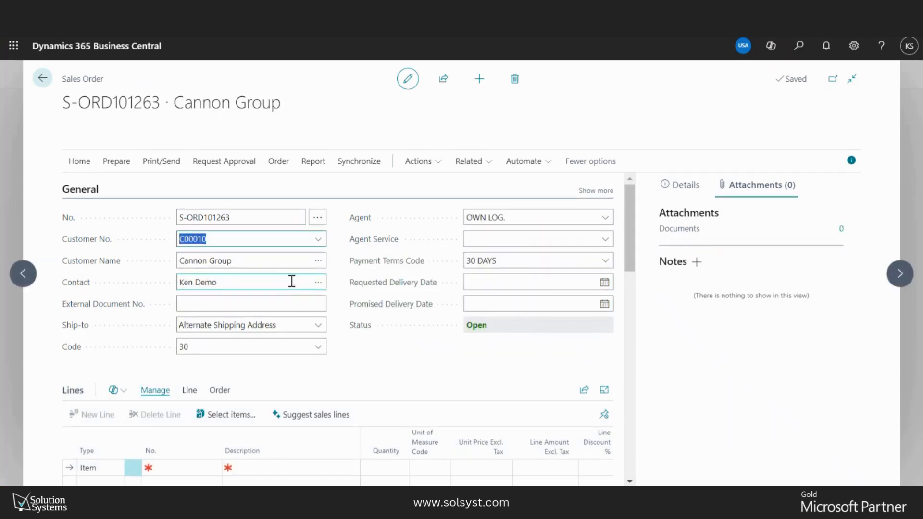
Change the order's contact to the last person listed under Cannon Group, accepting the contact change but declining the bill-to contact change
key("Tab")
key("Tab")
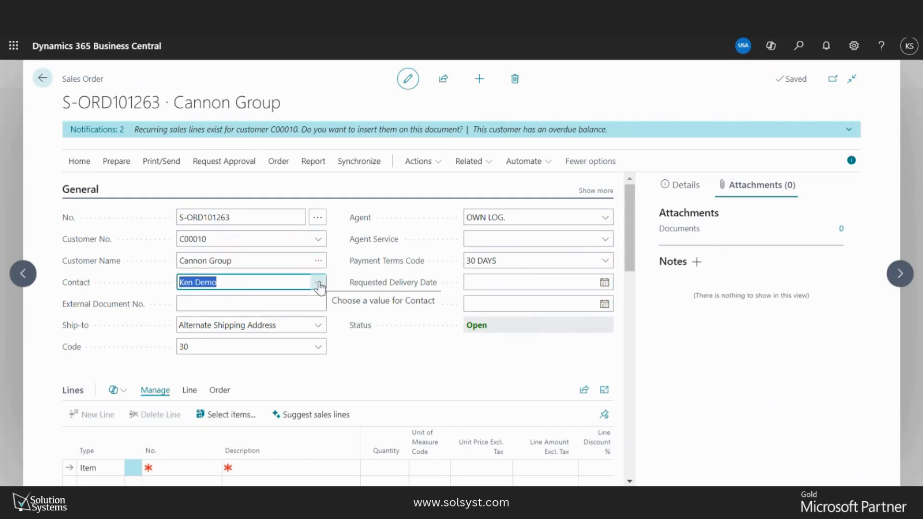
left_click(318, 285)
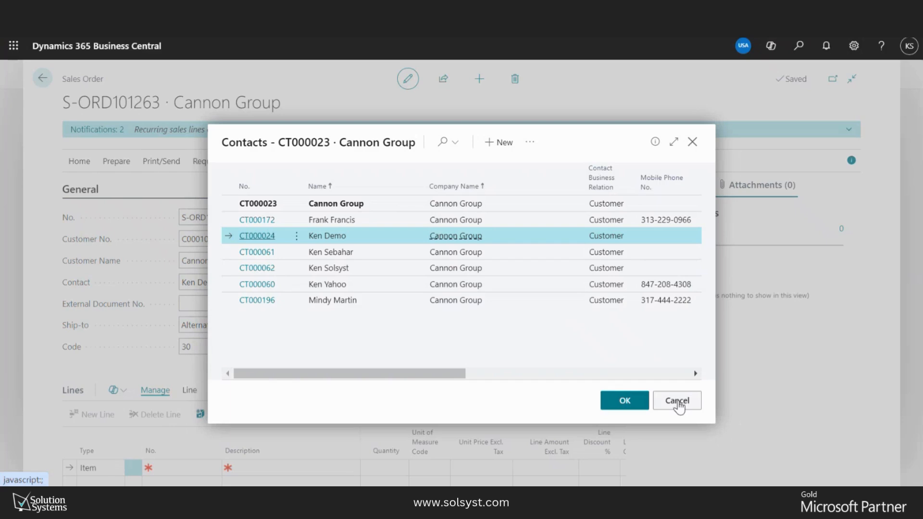
left_click(354, 301)
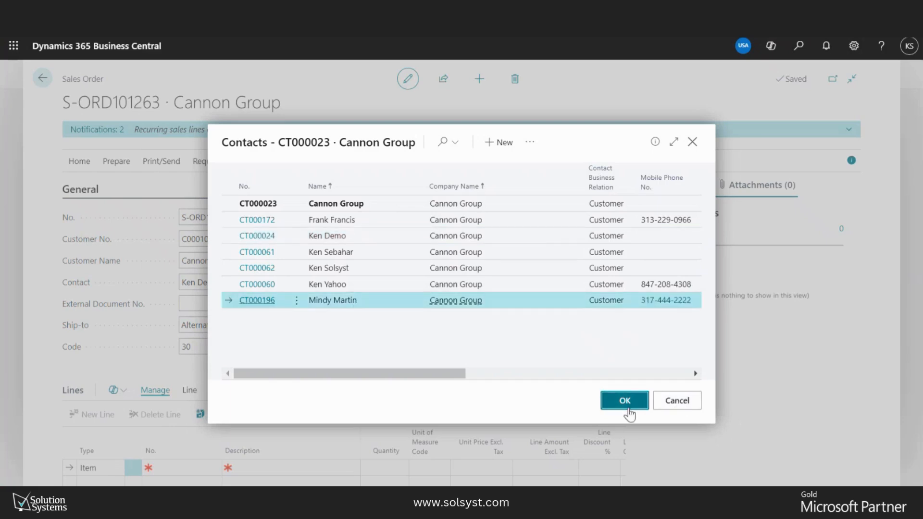
left_click(628, 406)
left_click(514, 302)
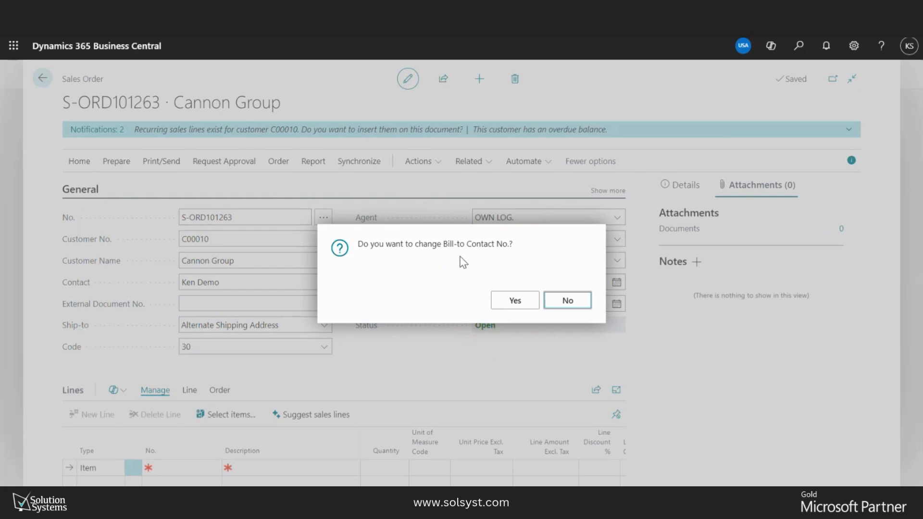
left_click(569, 303)
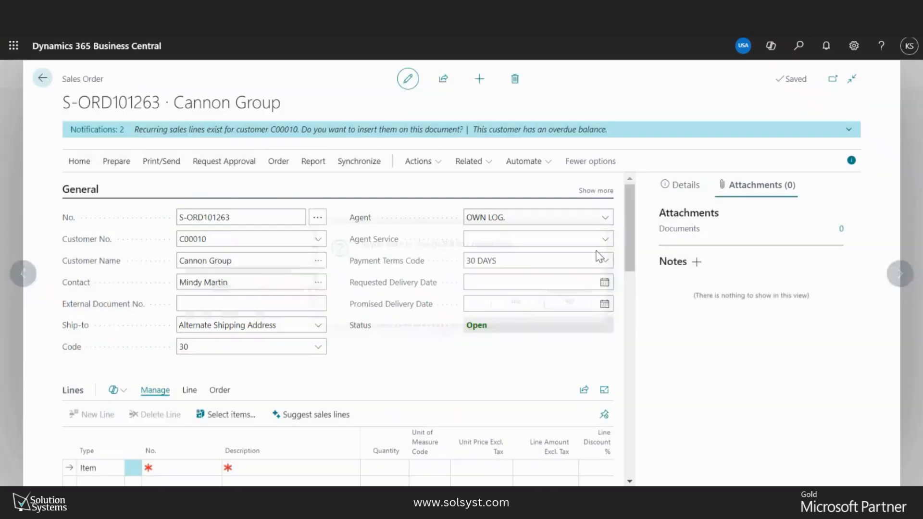
Enter the customer's own purchase order reference as the order's External Document No
left_click(277, 303)
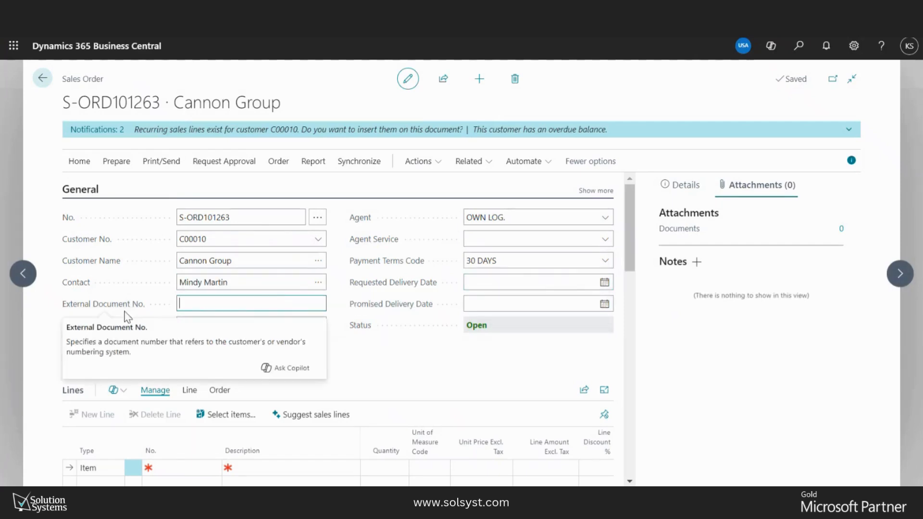
type("P")
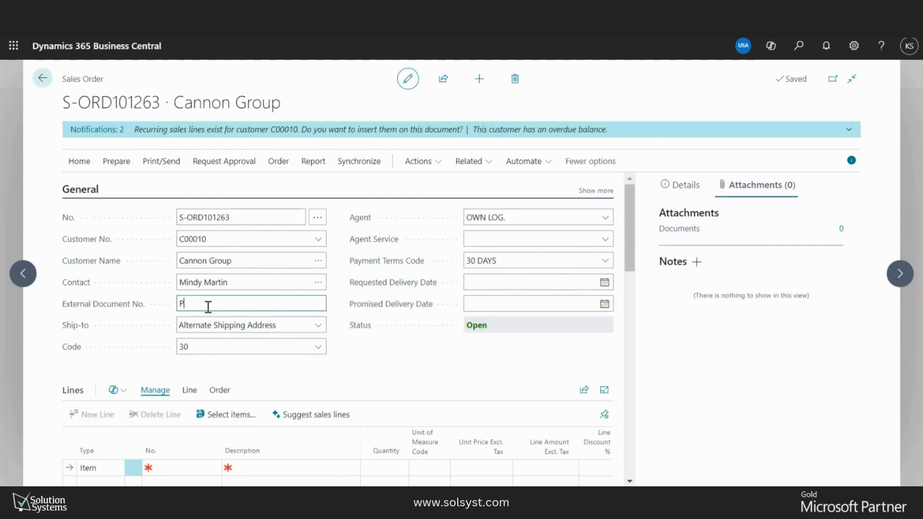
type("99665")
key("Tab")
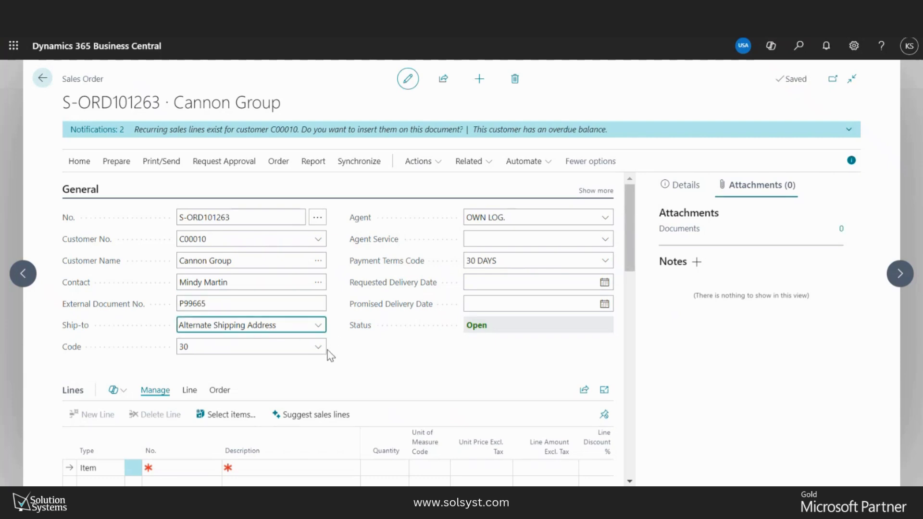
Set the code of the order's alternate shipping address to 20 from Cannon Group's ship-to addresses
left_click(318, 346)
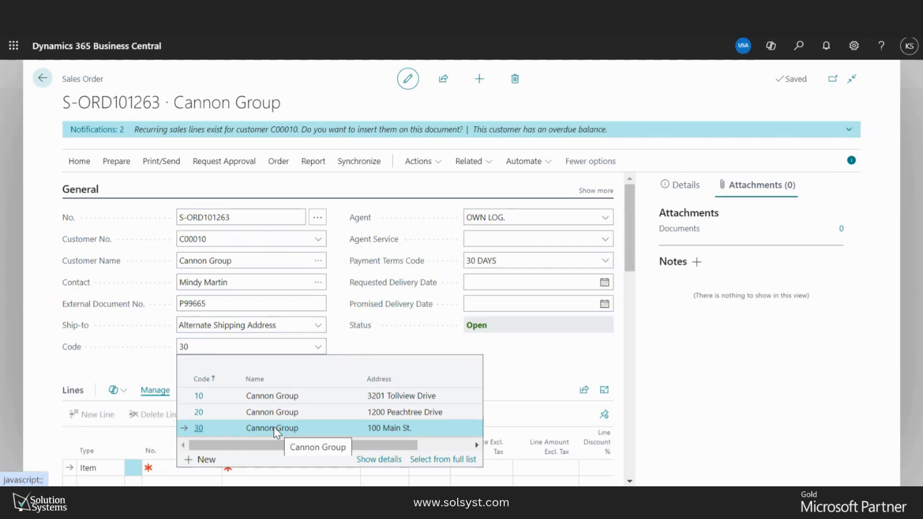
mouse_move(382, 444)
left_mouse_down()
mouse_move(440, 460)
mouse_move(386, 451)
left_mouse_up()
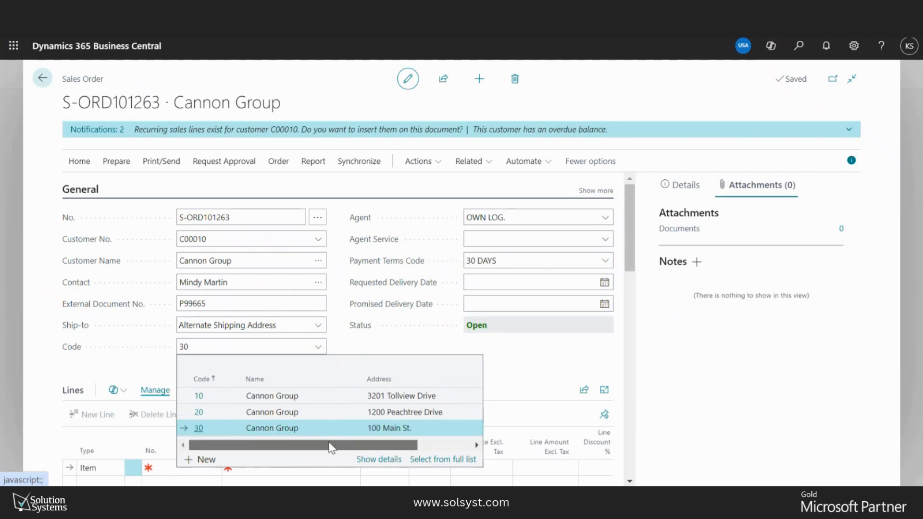
left_click(408, 412)
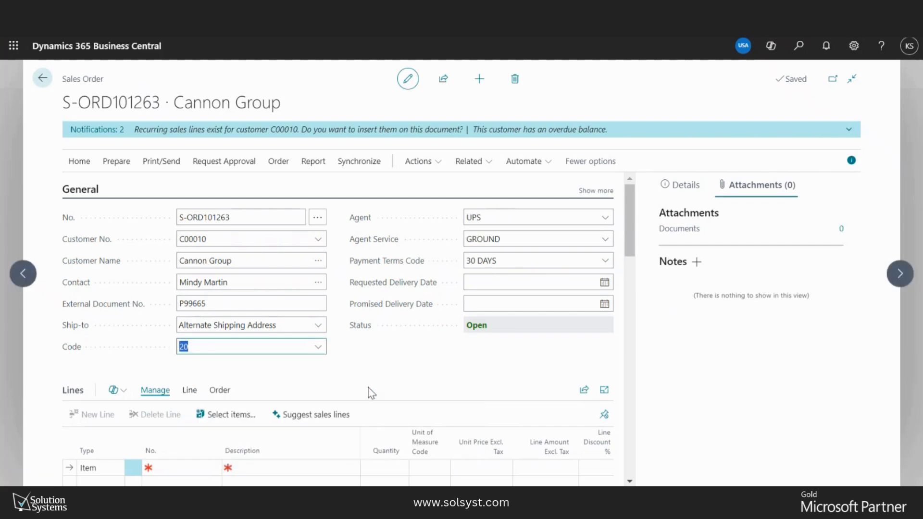
key("Tab")
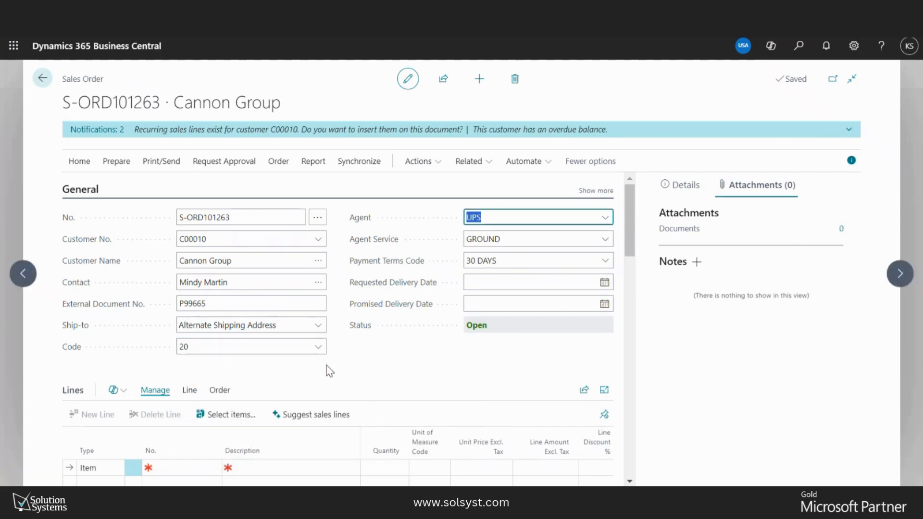
Review the Ship-to address options and the available payment terms codes, closing each list without choosing anything
left_click(319, 327)
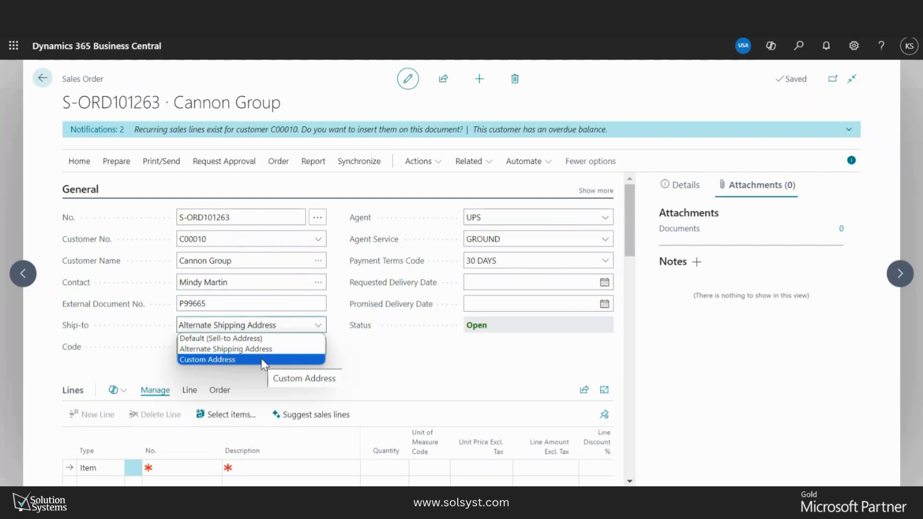
left_click(394, 366)
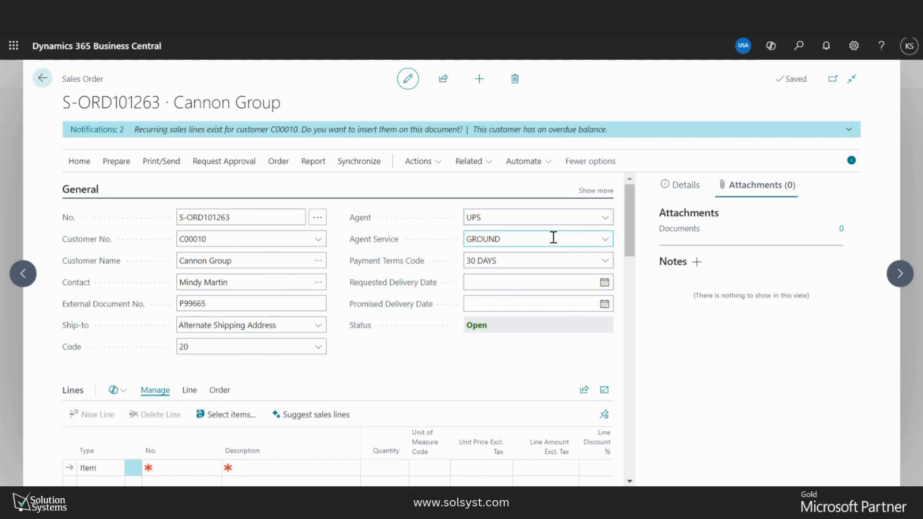
left_click(600, 262)
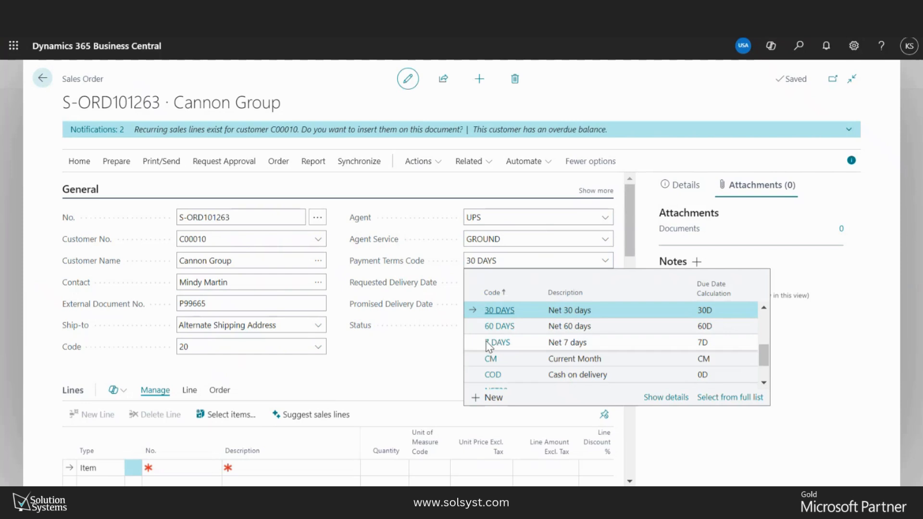
left_click(399, 374)
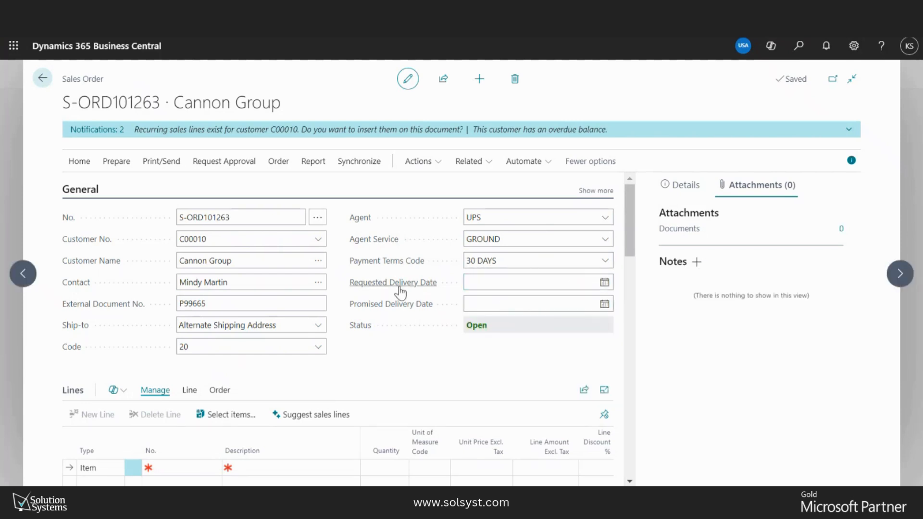
Set the order's Requested Delivery Date to 7/26/2024, browsing the following months in the calendar
left_click(602, 283)
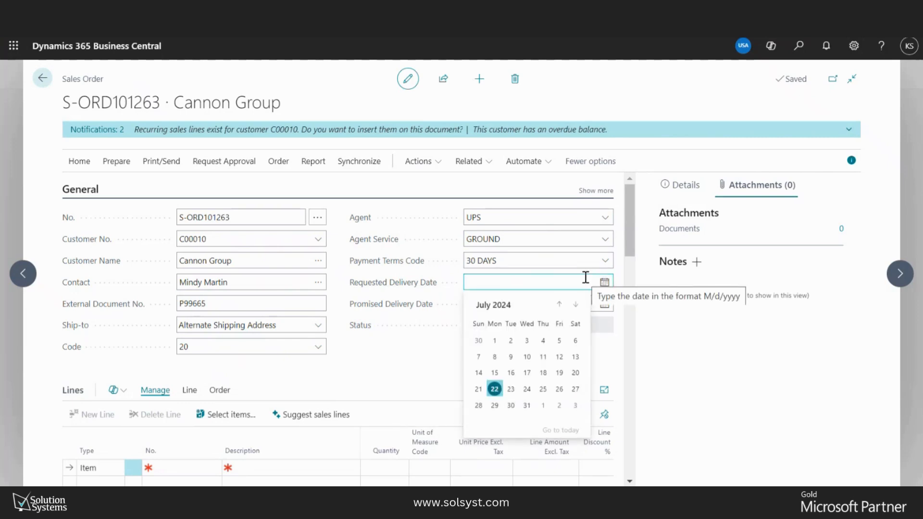
left_click(576, 306)
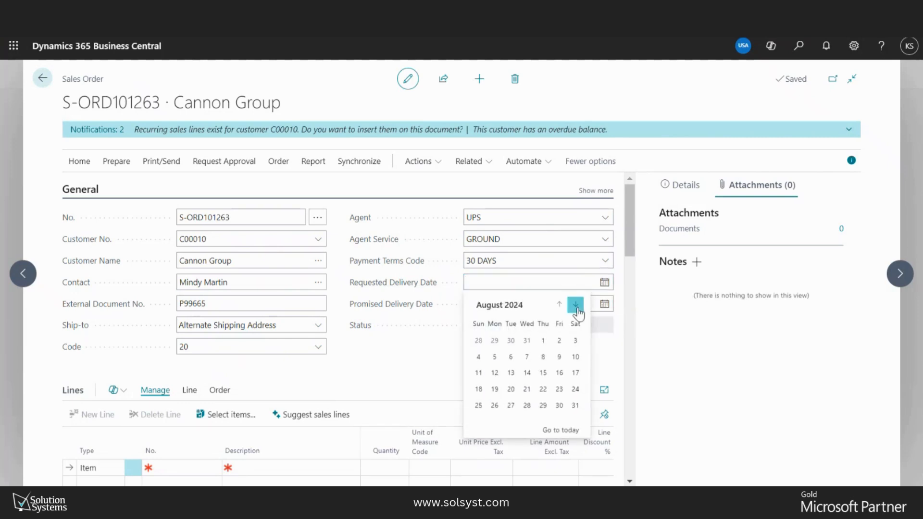
left_click(575, 306)
left_click(559, 305)
left_click(559, 304)
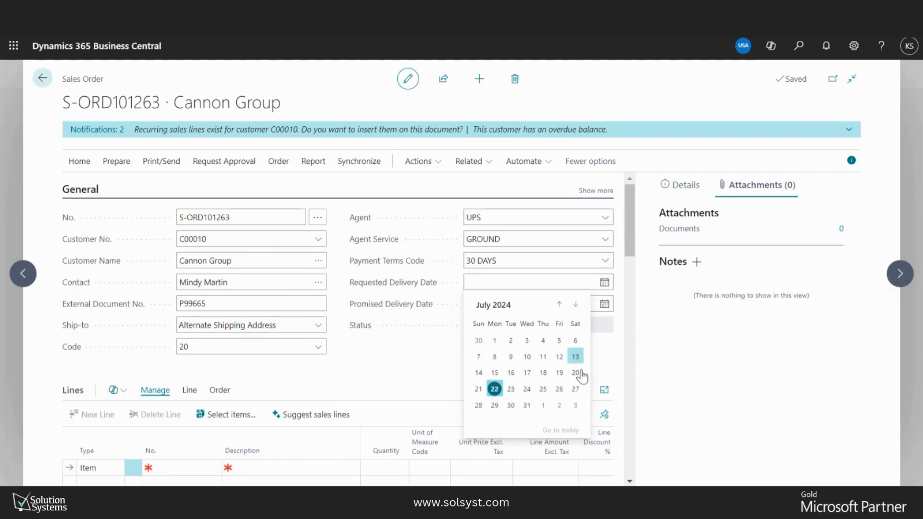
left_click(559, 389)
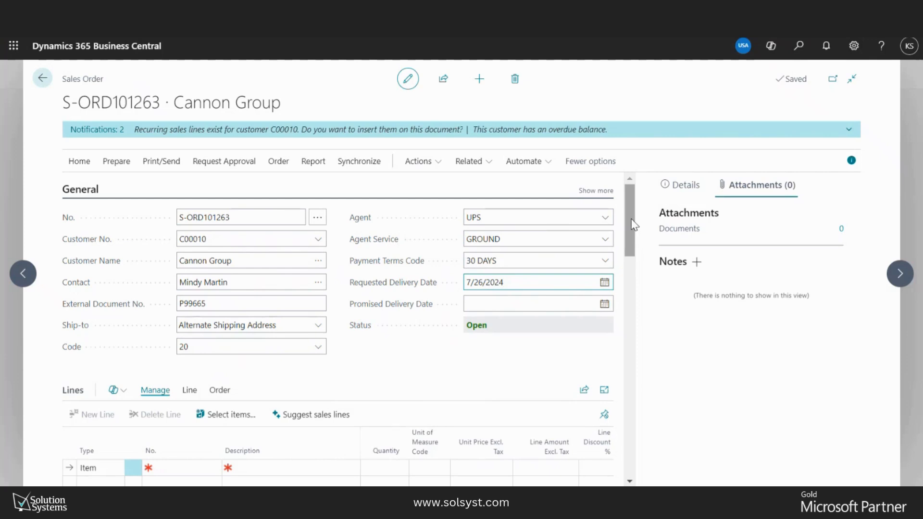
Search the first order line's item list by the number 13020 and clear the search text
scroll(633, 229, "down", 4)
left_click(173, 278)
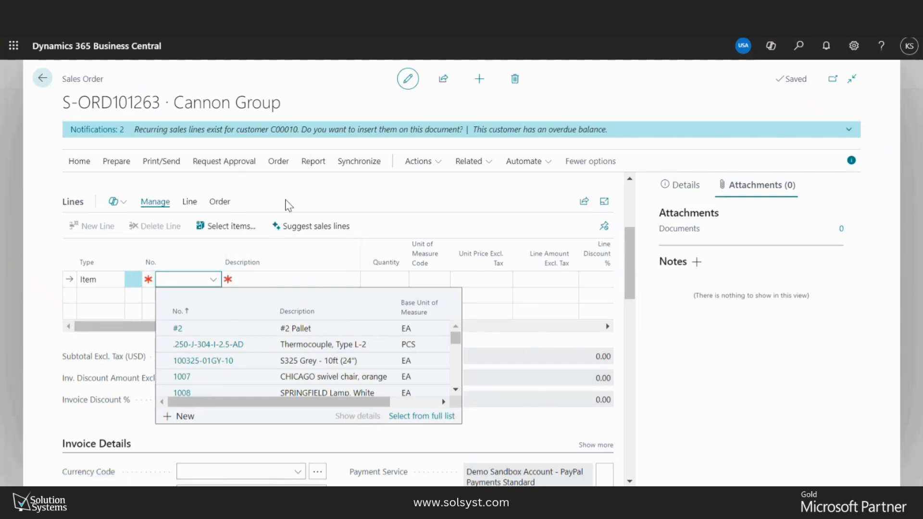
type("13020")
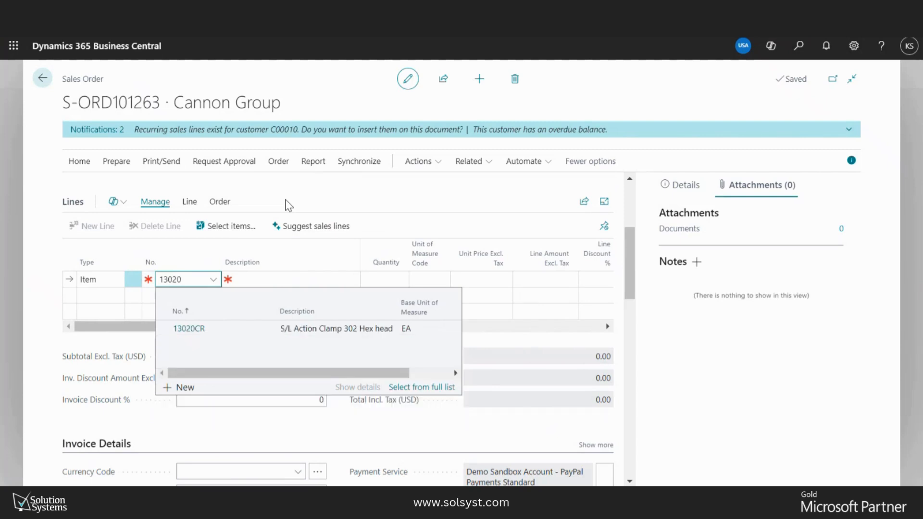
key("BackSpace")
key("BackSpace")
key("BackSpace")
key("BackSpace")
Find the item by the description text "action clam", add 13020CR to the first line, dismiss the shipment date notice and set the quantity to 5
type("action clam")
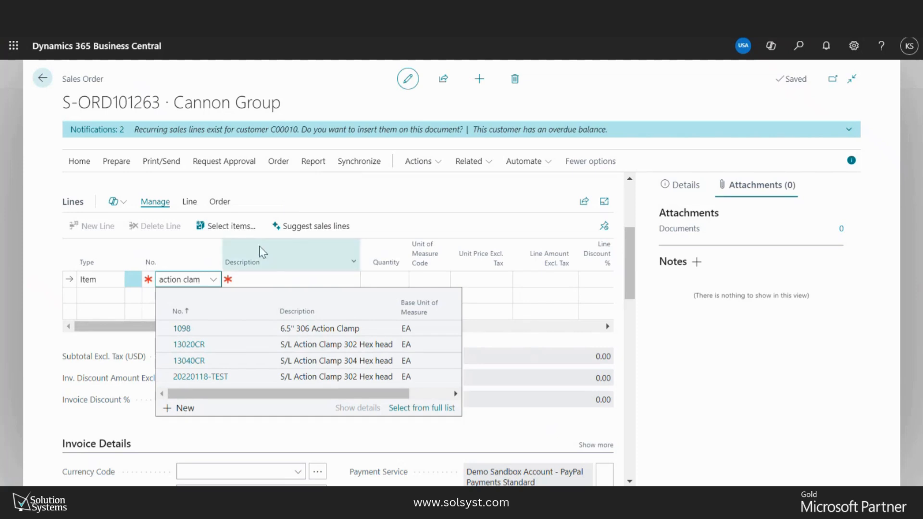
left_click(307, 344)
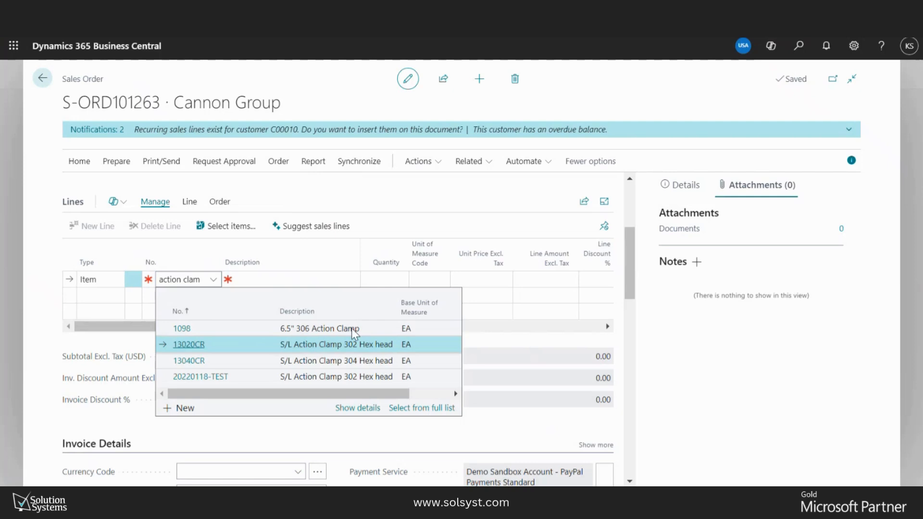
key("Return")
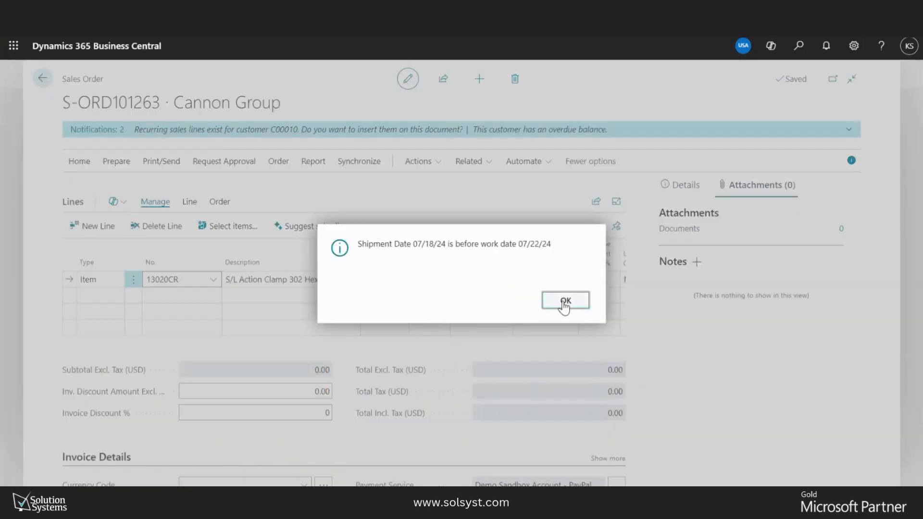
left_click(564, 301)
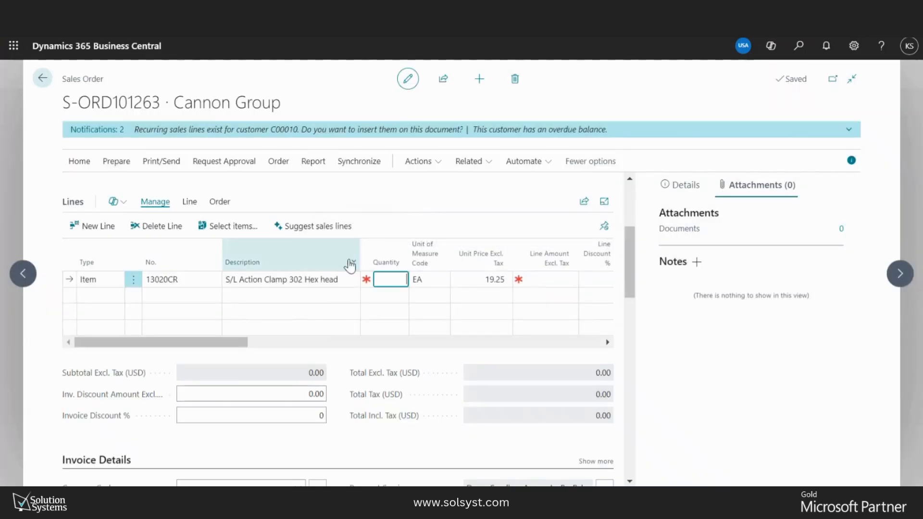
type("5")
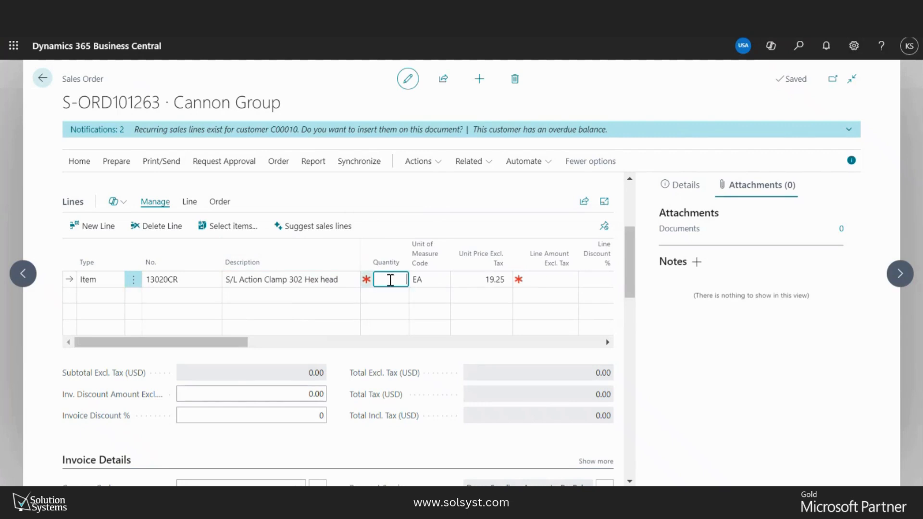
left_click(420, 275)
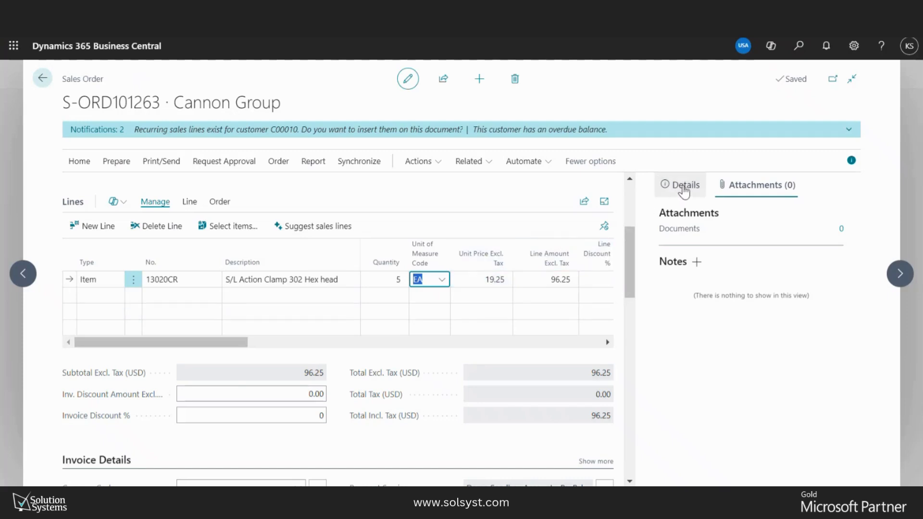
Examine the order's details for the customer's sales history and credit, the line's item availability, and the item's invoicing information
left_click(696, 187)
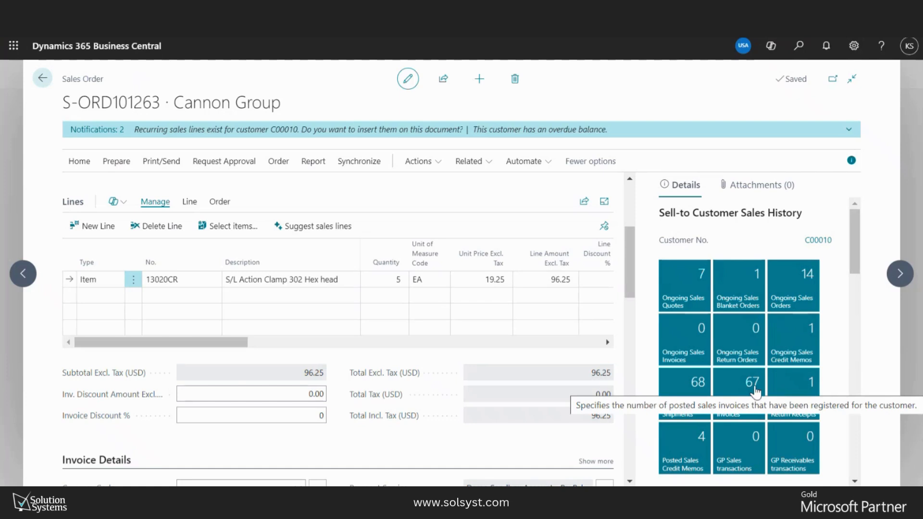
left_click_drag(859, 233, 865, 301)
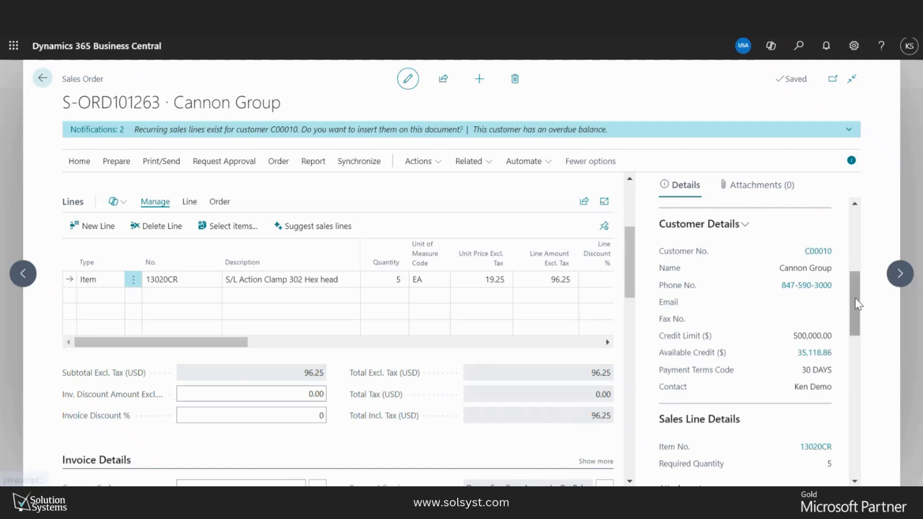
left_click_drag(858, 303, 853, 349)
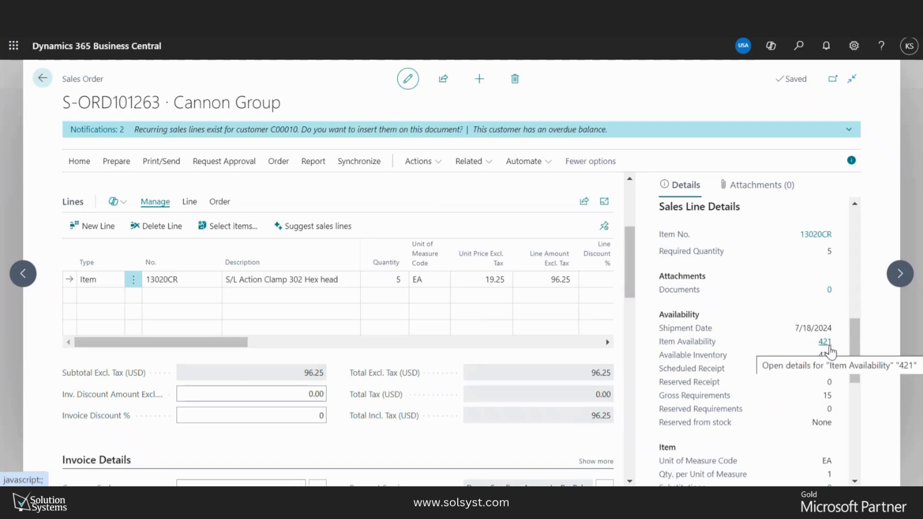
left_click_drag(859, 348, 858, 393)
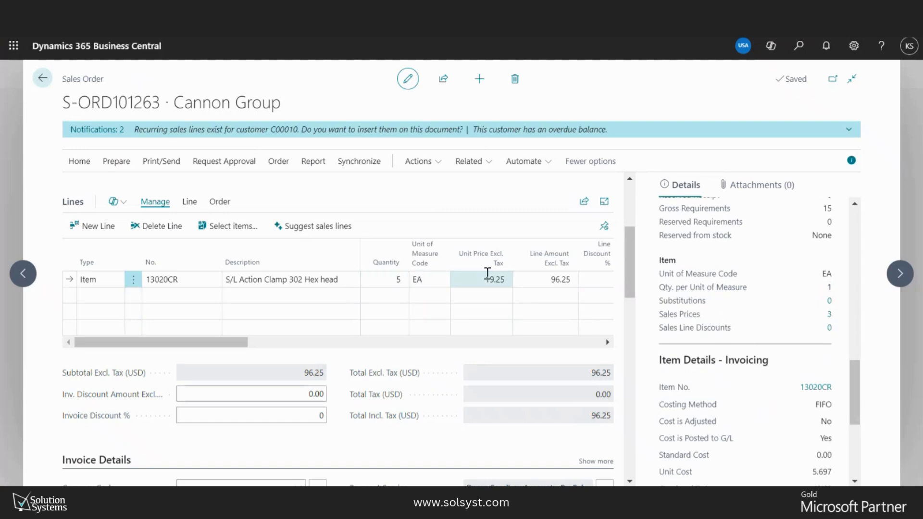
Review the sales prices available for item 13020CR on the first line and close the price list without changing the price
left_click(486, 275)
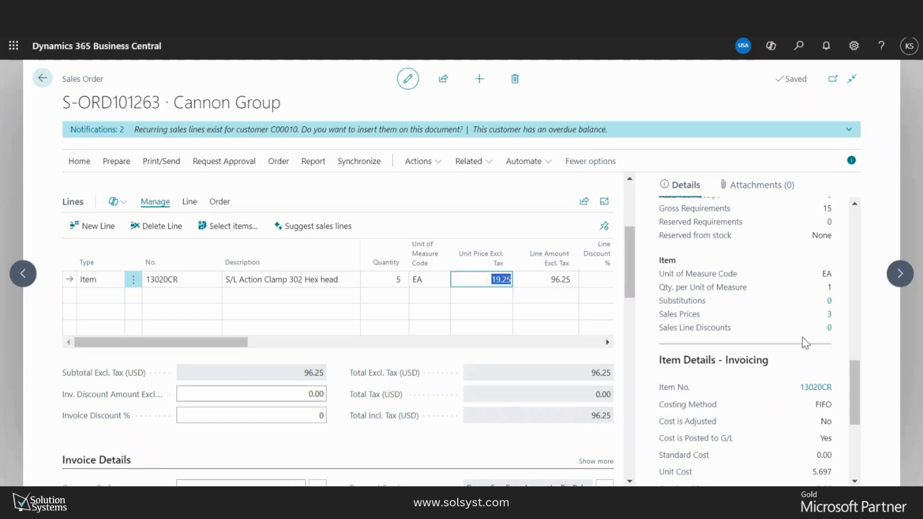
left_click(829, 314)
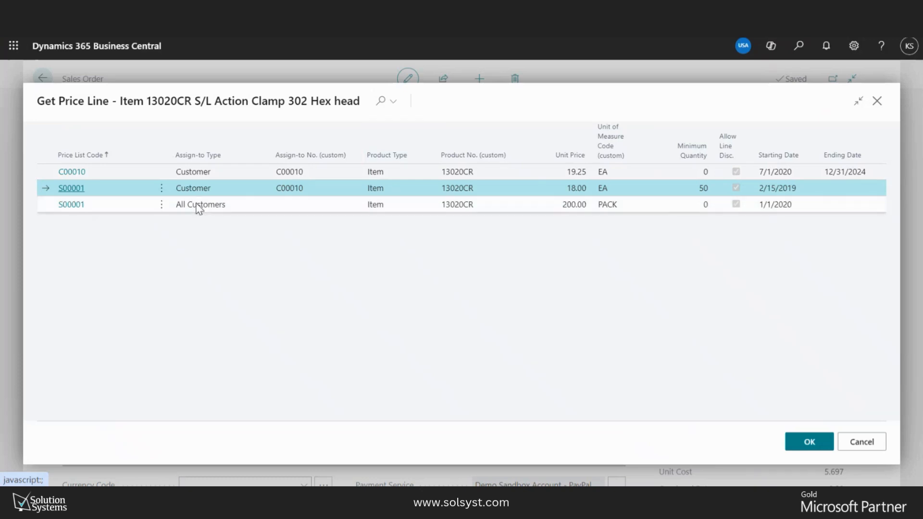
left_click(241, 208)
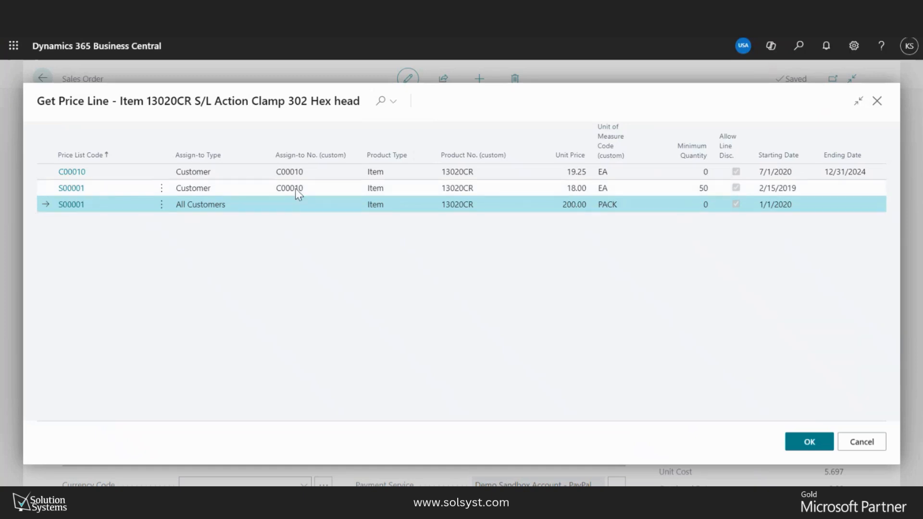
left_click(321, 173)
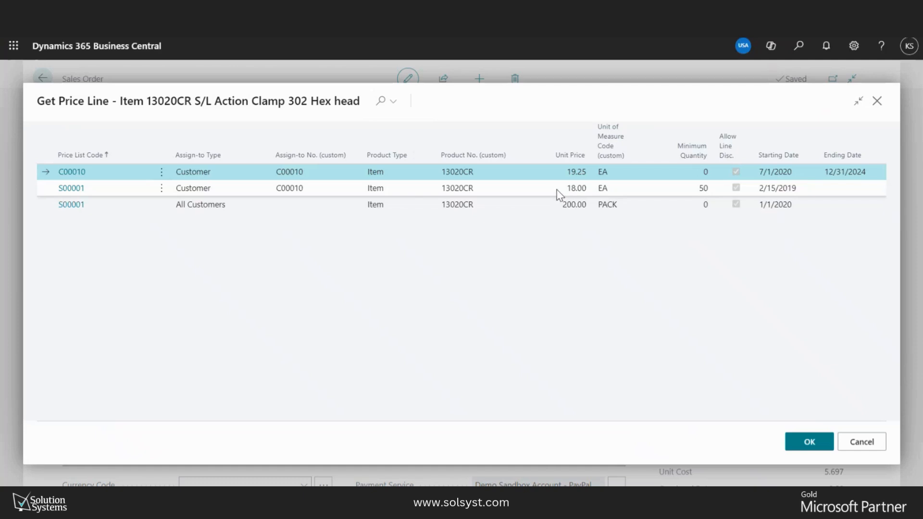
left_click(845, 439)
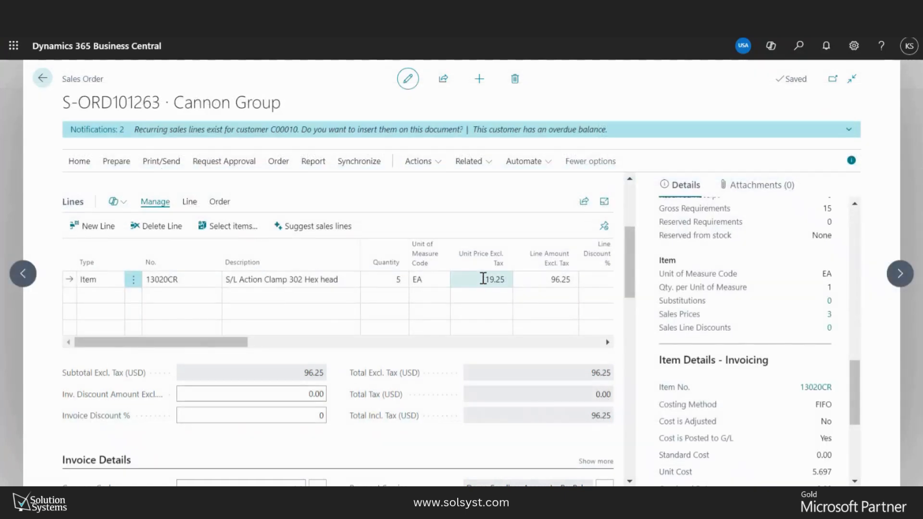
Find item 13040CR by the text "304", add it to the second line, dismiss the shipment date notice and set the quantity to 5
left_click(184, 302)
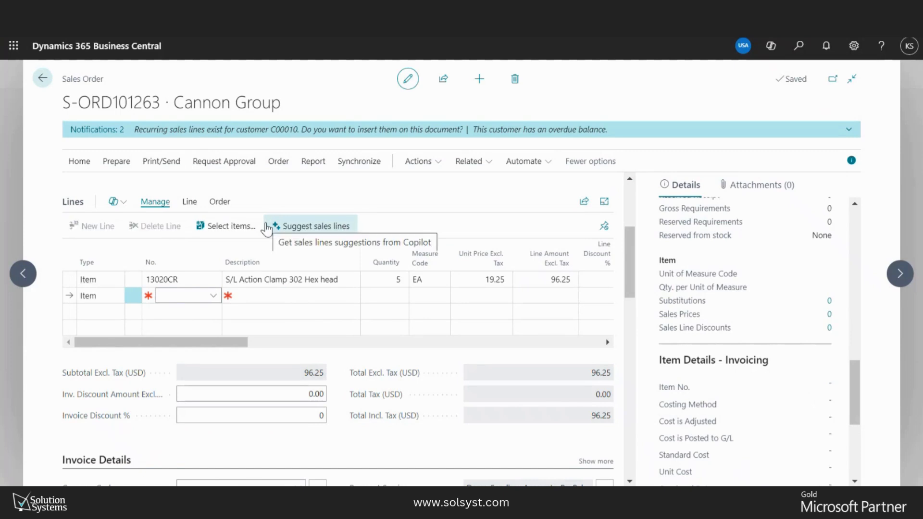
type("304")
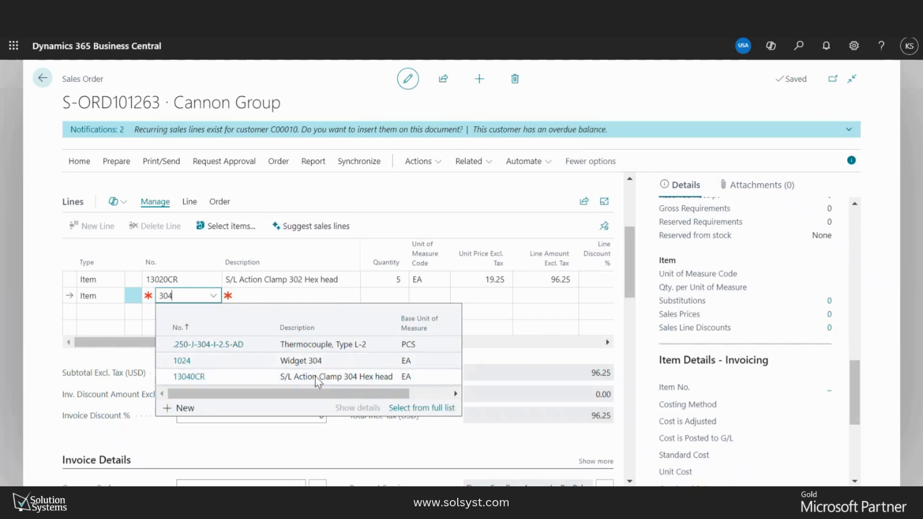
key("Tab")
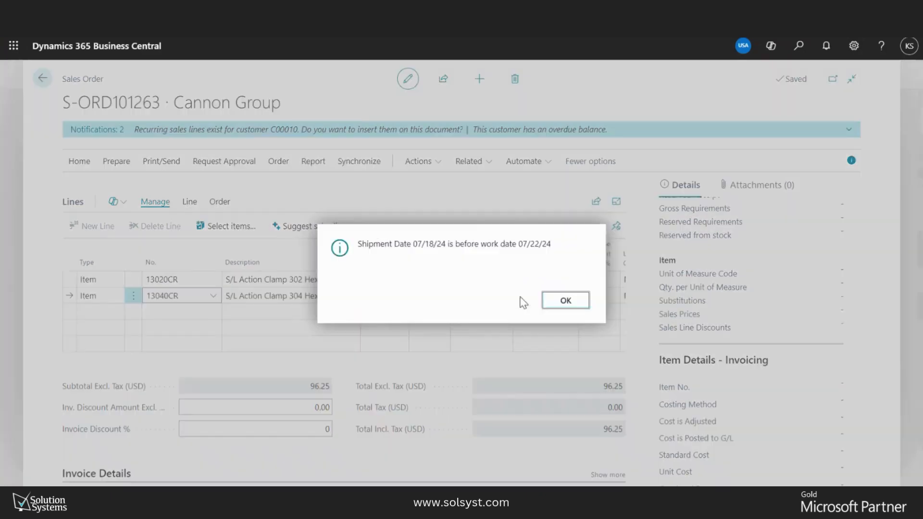
left_click(563, 302)
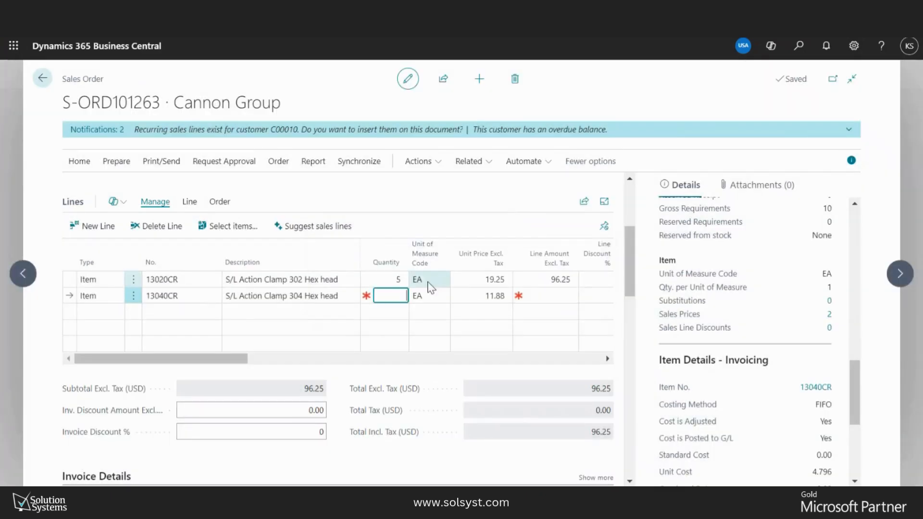
type("5")
key("Tab")
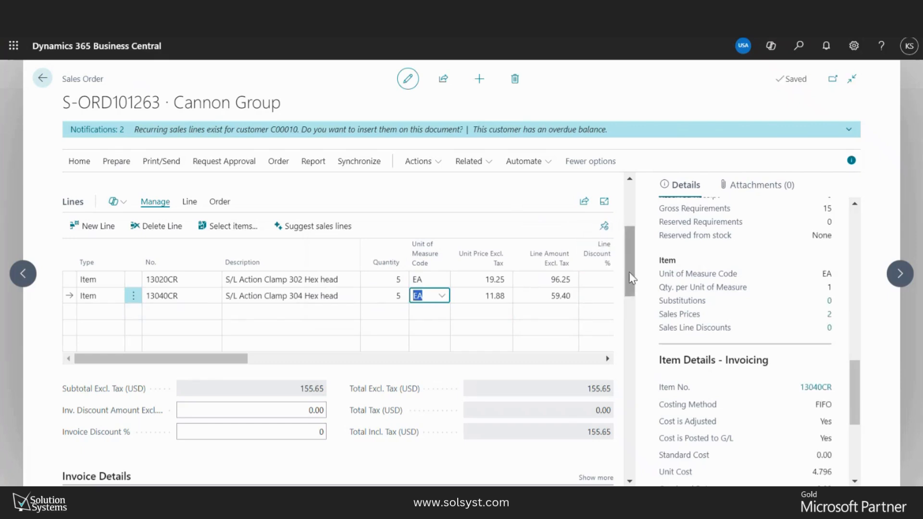
Set the line discount for item 13020CR to 5%
left_click_drag(257, 362, 267, 364)
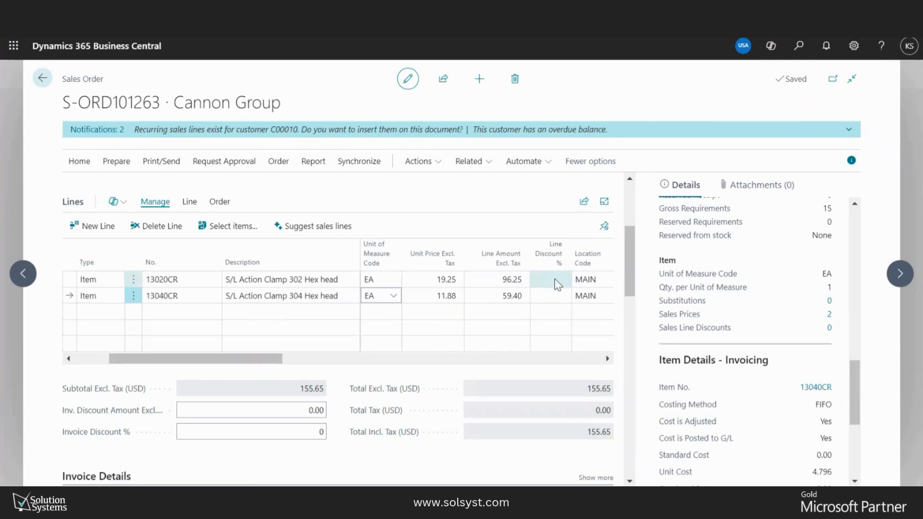
left_click(552, 280)
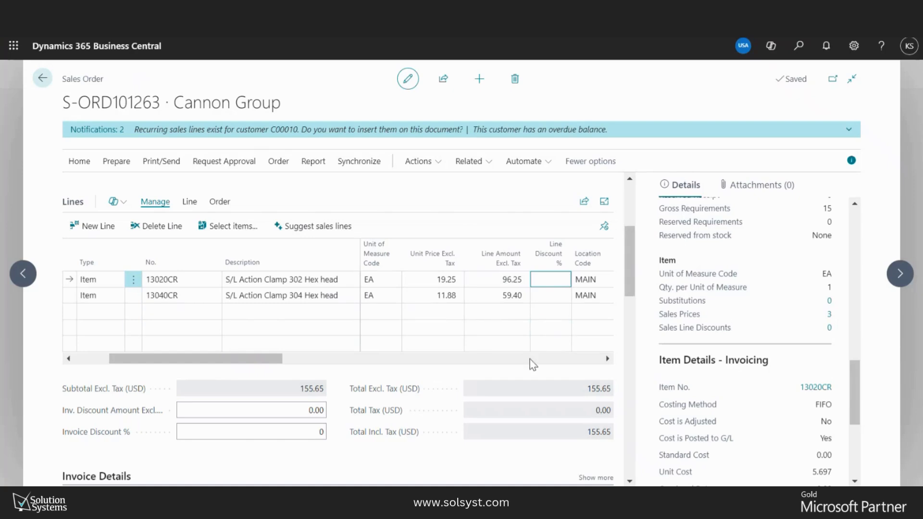
type("5")
key("Tab")
Set the unit price excluding tax for item 13040CR on the second line to 12
key("Down")
key("Left")
key("Left")
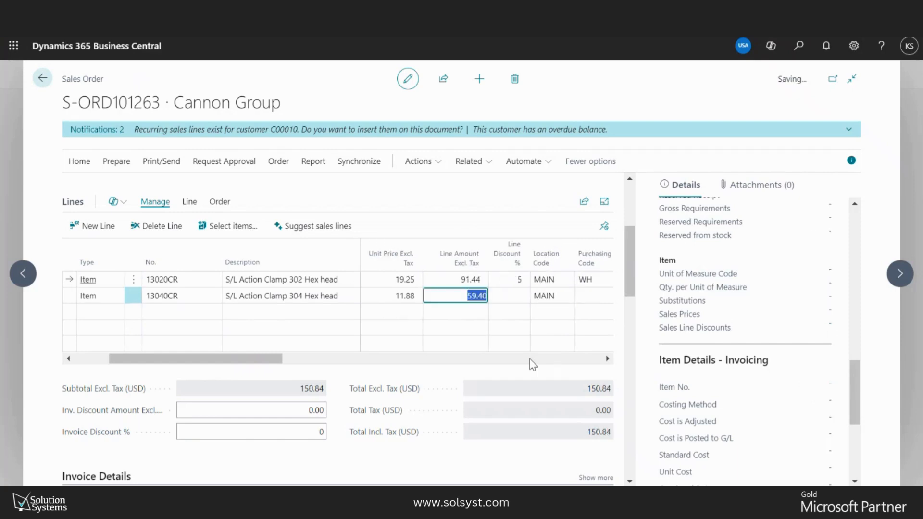
key("Left")
key("Left")
key("Right")
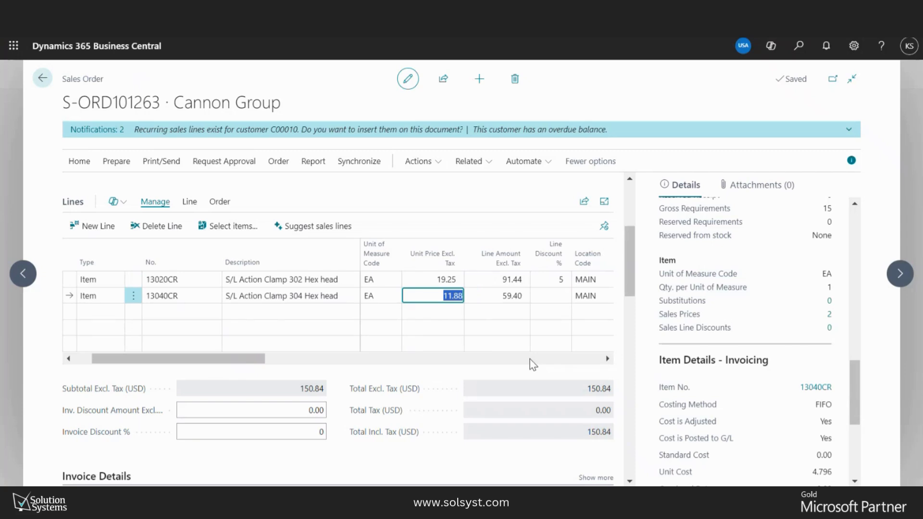
type("12")
key("Tab")
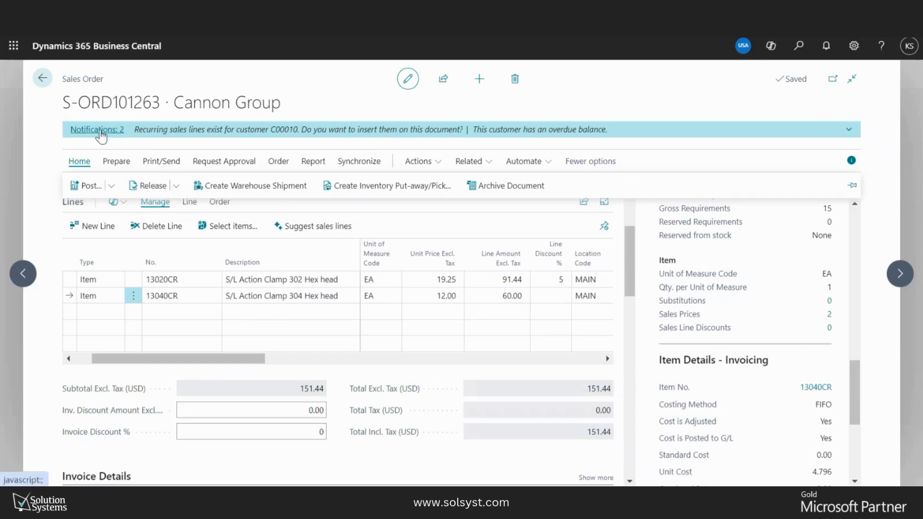
Expand the order's notifications and dismiss both the recurring sales lines and the overdue balance messages
left_click(98, 131)
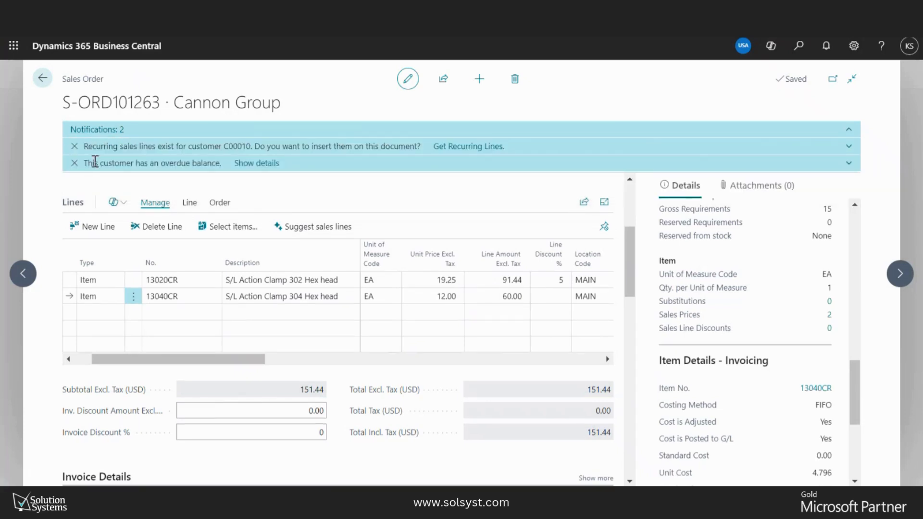
left_click(76, 149)
left_click(75, 129)
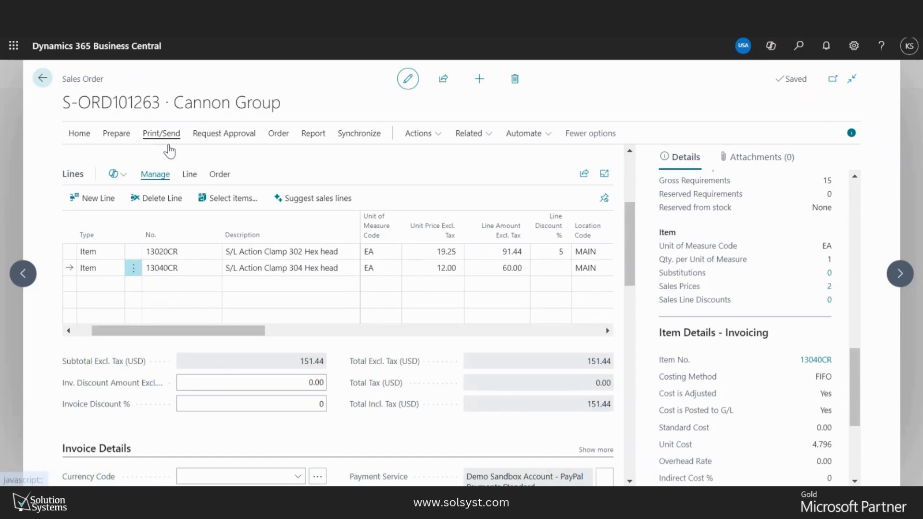
Examine the order's approval request and release options without applying any of them
left_click(79, 133)
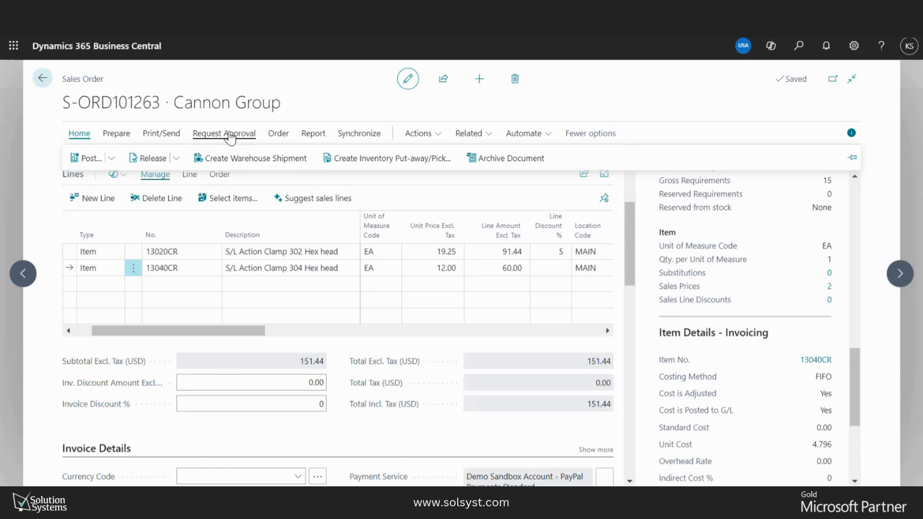
left_click(228, 137)
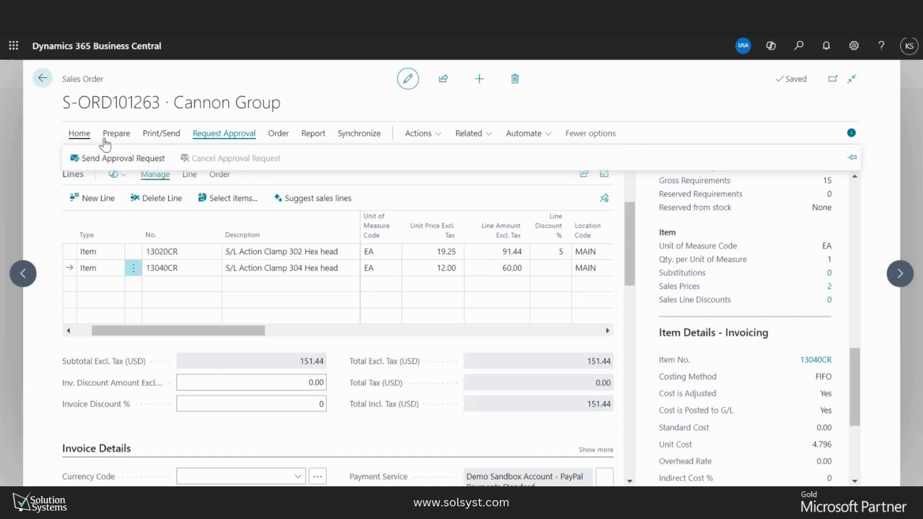
left_click(82, 135)
left_click(175, 162)
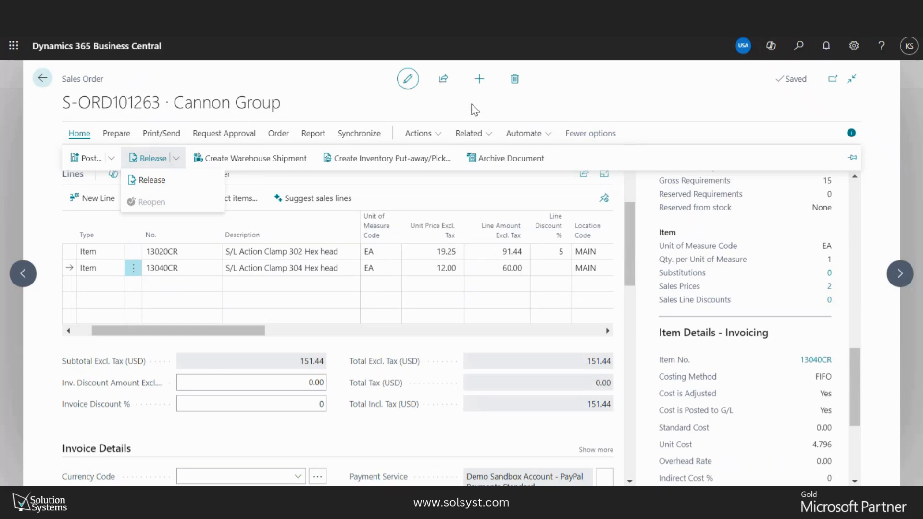
left_click(475, 110)
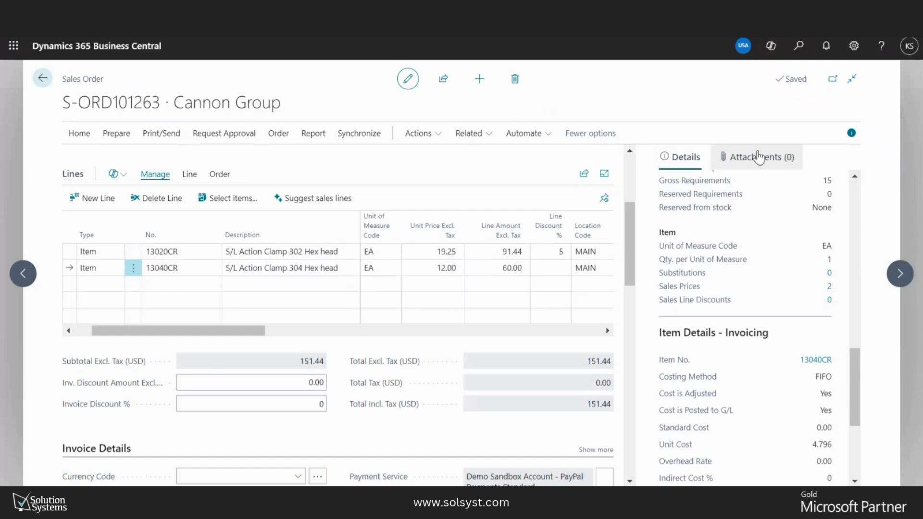
Attach the Cannon Group purchase order PDF to the sales order as a document
left_click(757, 157)
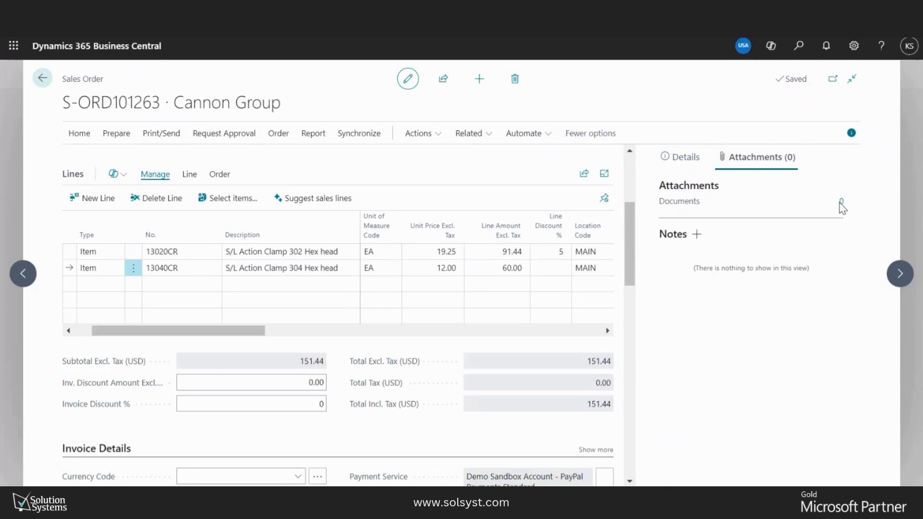
left_click(840, 202)
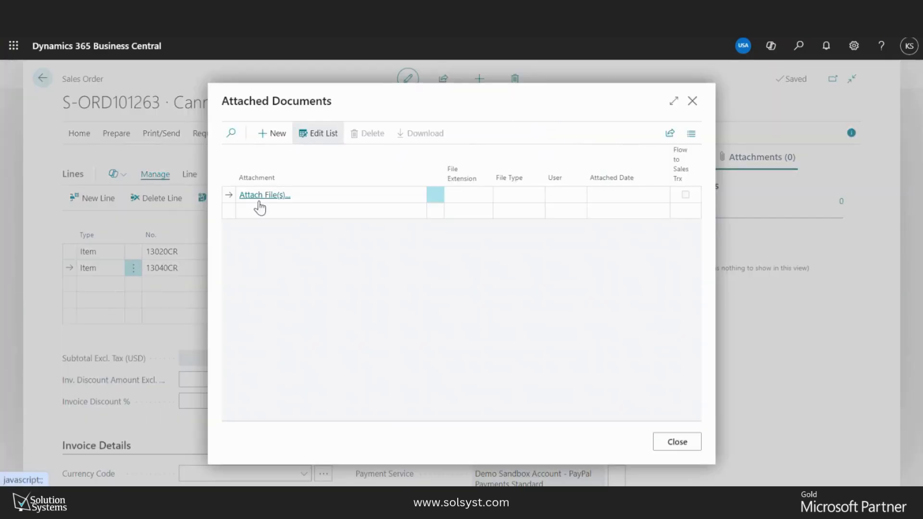
left_click(258, 197)
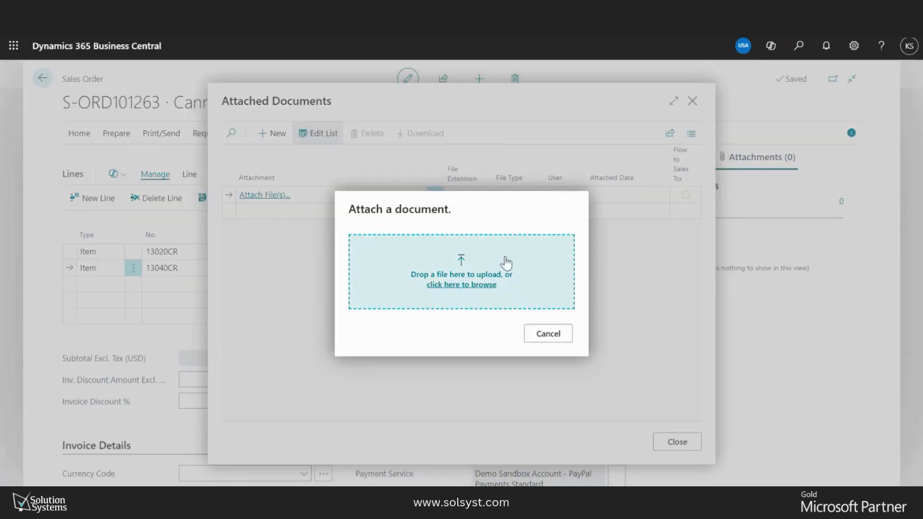
left_click(470, 285)
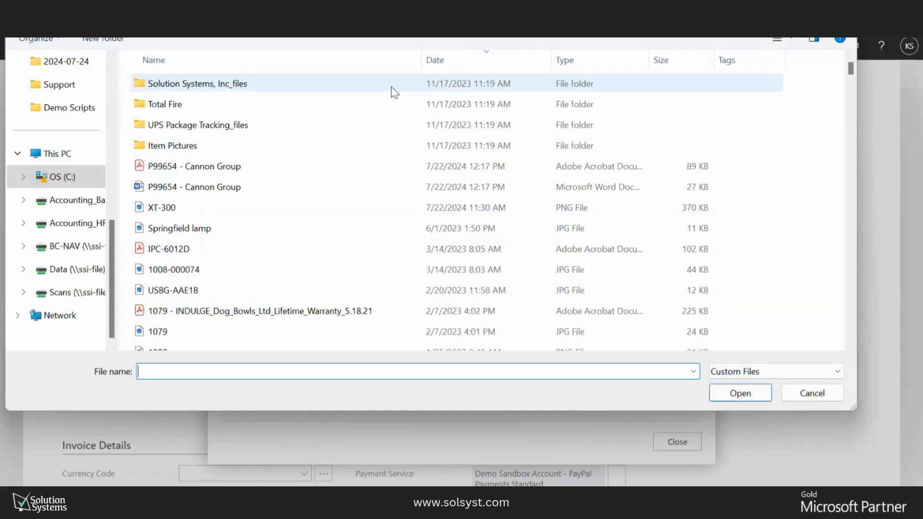
left_click(233, 167)
left_click(740, 392)
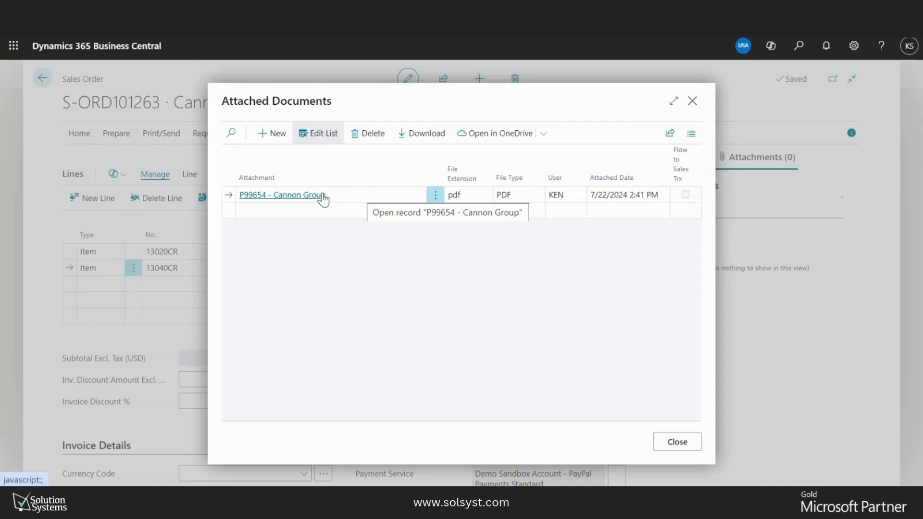
Open the attached purchase order PDF, read through it, and close the list of attached documents
left_click(306, 196)
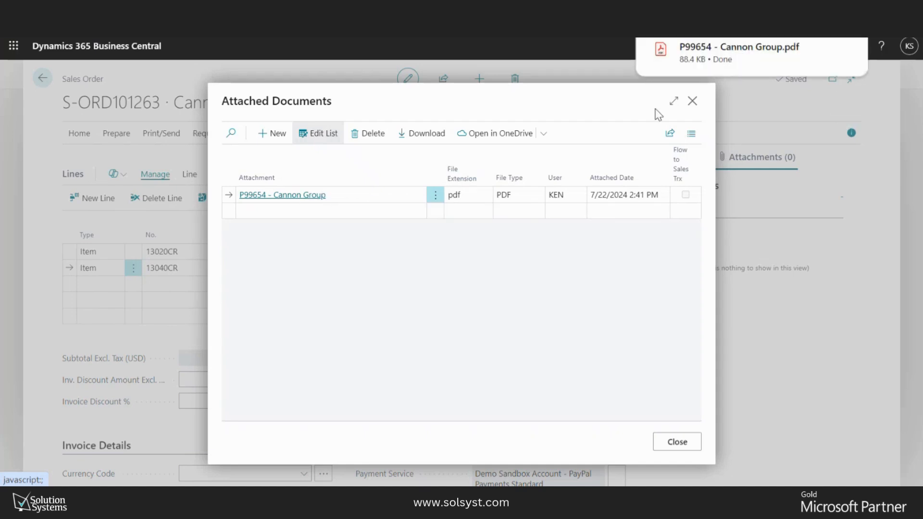
left_click(745, 59)
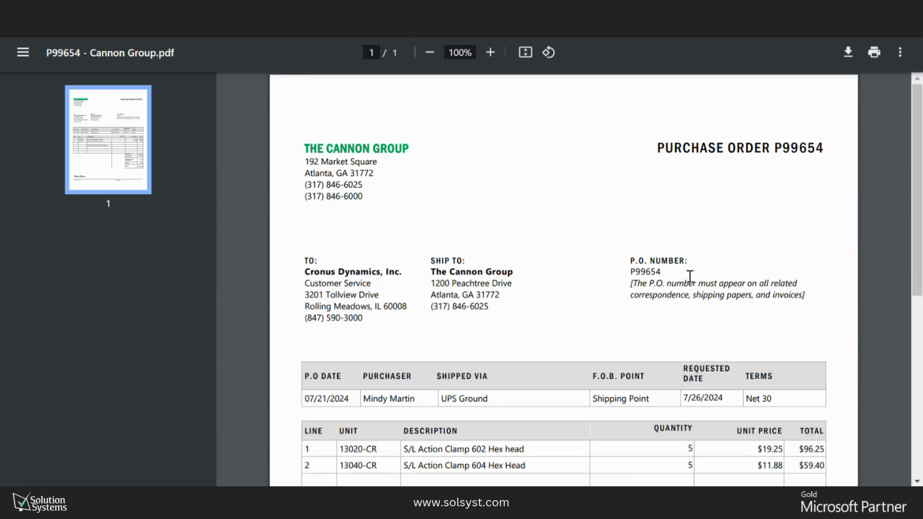
scroll(618, 315, "down", 6)
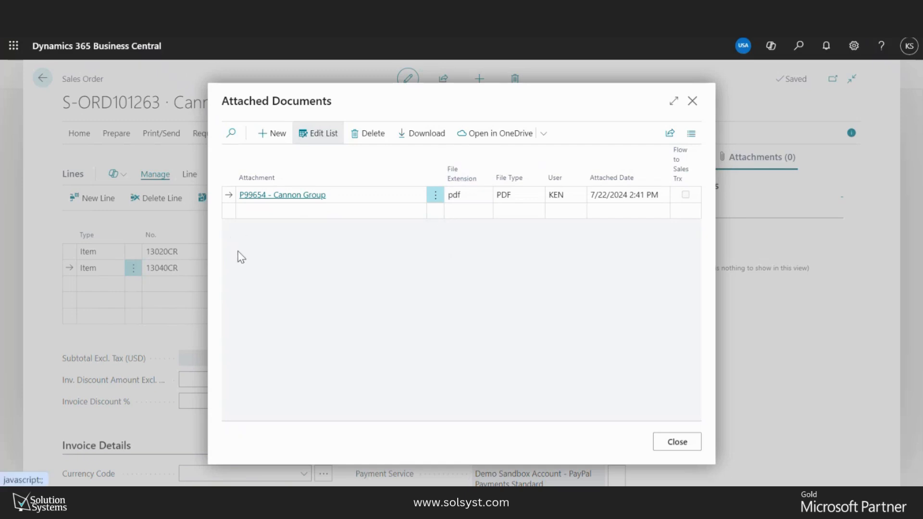
left_click(692, 100)
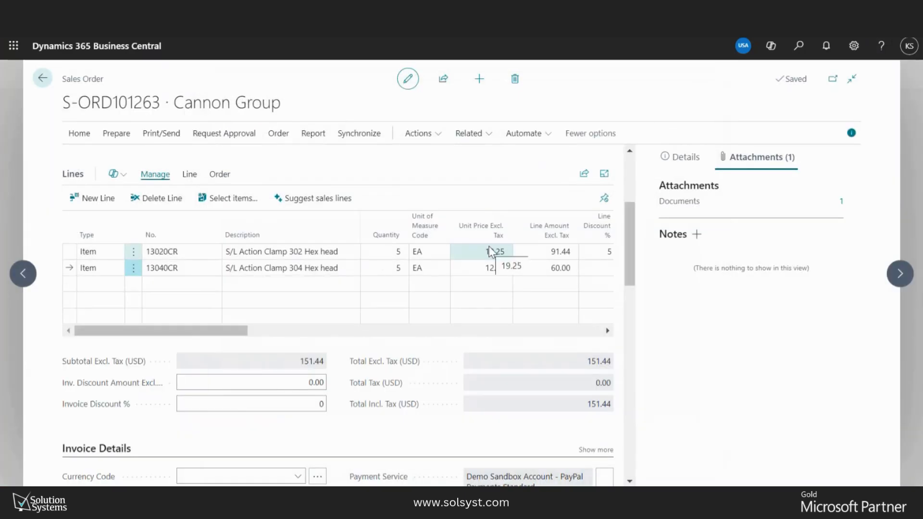
Create the order confirmation email draft and review its recipients, message body and attached order PDF
left_click(174, 138)
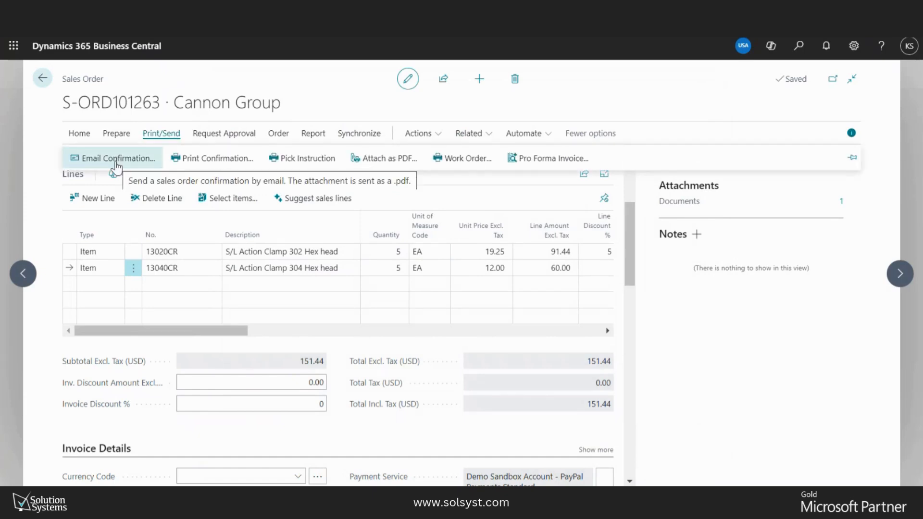
left_click(116, 163)
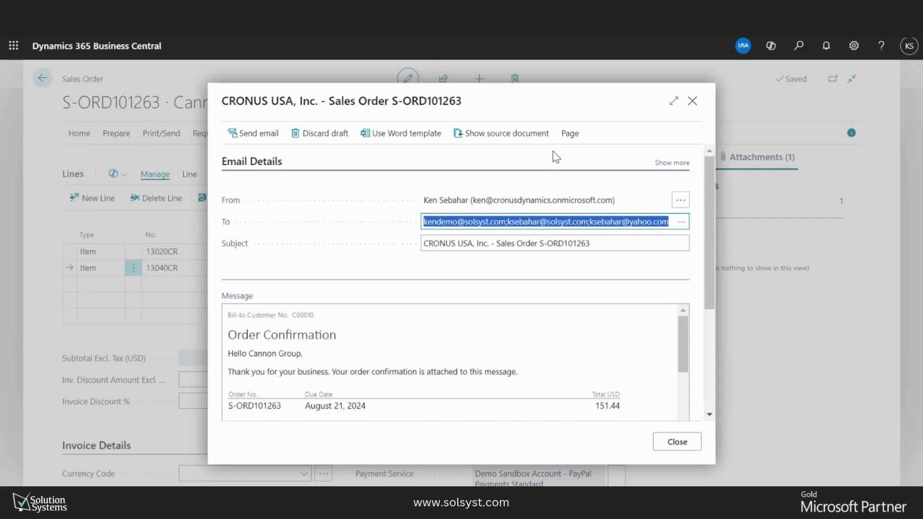
left_click(471, 224)
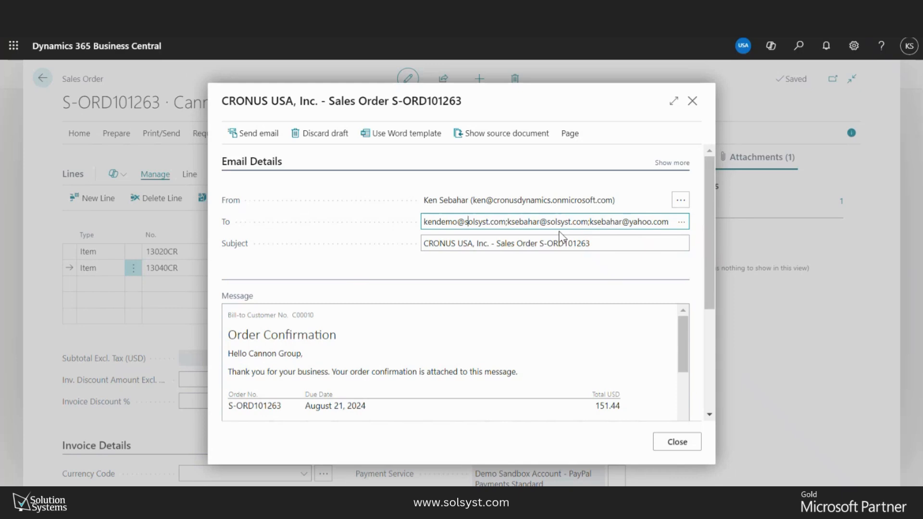
left_click_drag(710, 250, 715, 300)
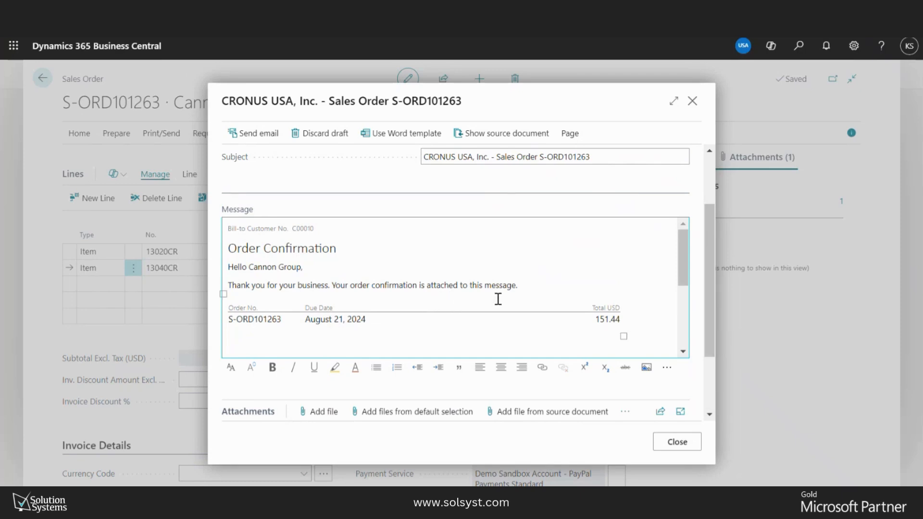
left_click_drag(709, 223, 707, 241)
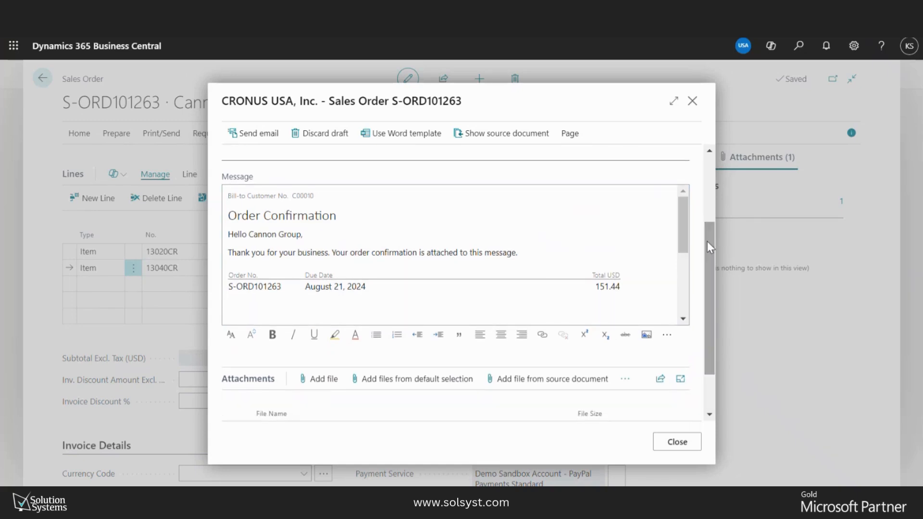
left_click_drag(707, 257, 711, 311)
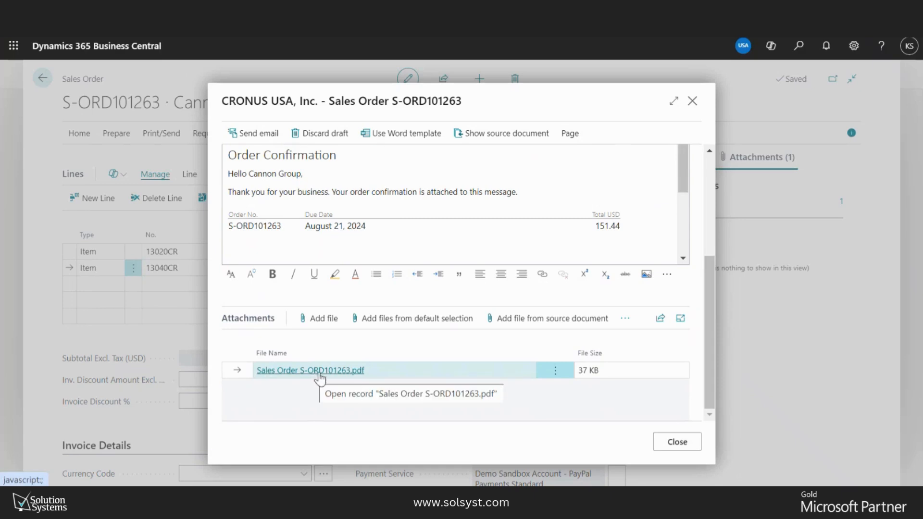
Add the Springfield lamp JPG file as an extra attachment to the order confirmation email
left_click(323, 319)
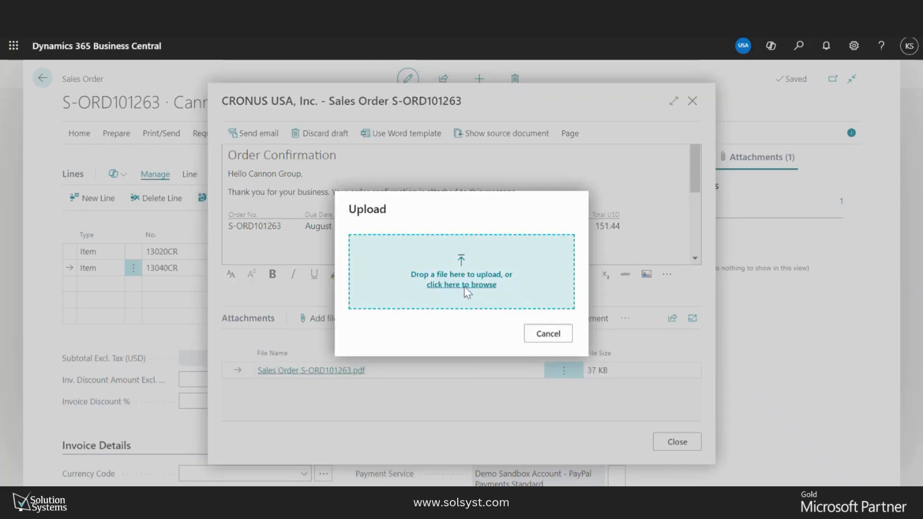
left_click(463, 284)
scroll(465, 288, "up", 10)
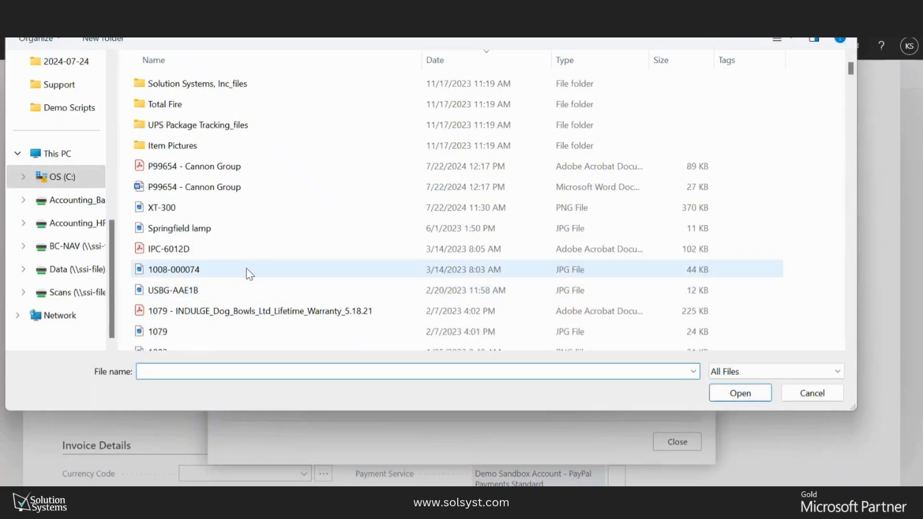
left_click(180, 230)
left_click(742, 392)
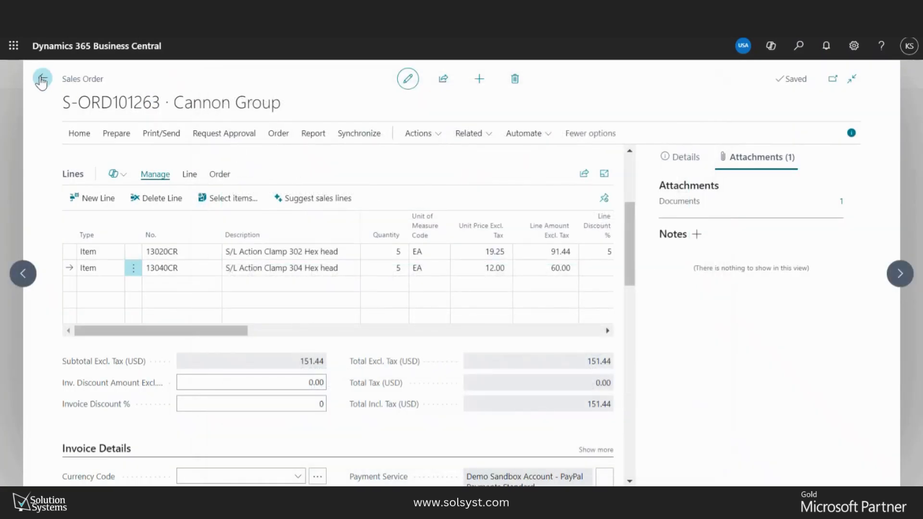
Archive the current version of the Cannon Group sales order and close the confirmation message
left_click(629, 163)
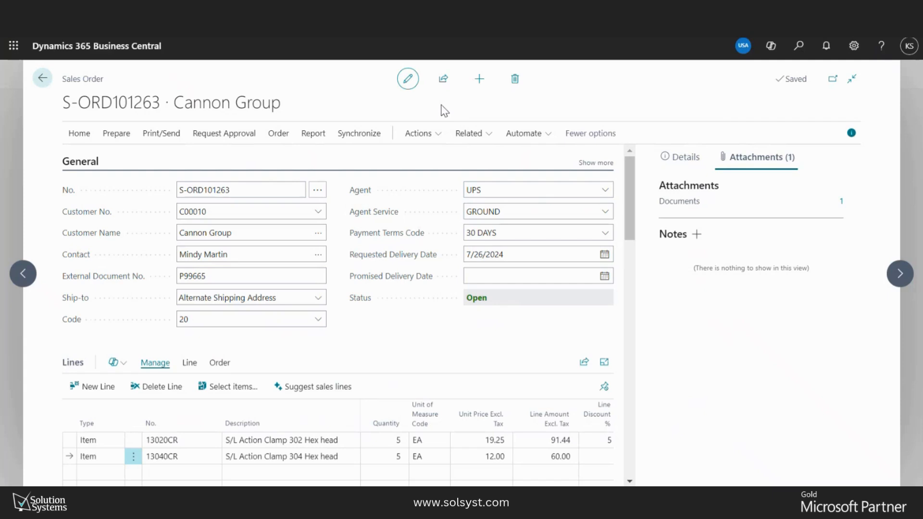
left_click(80, 133)
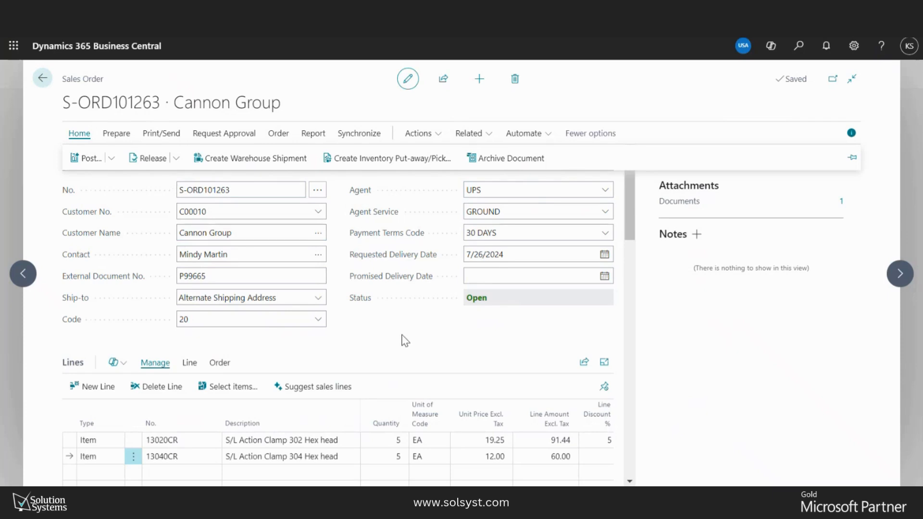
left_click(375, 332)
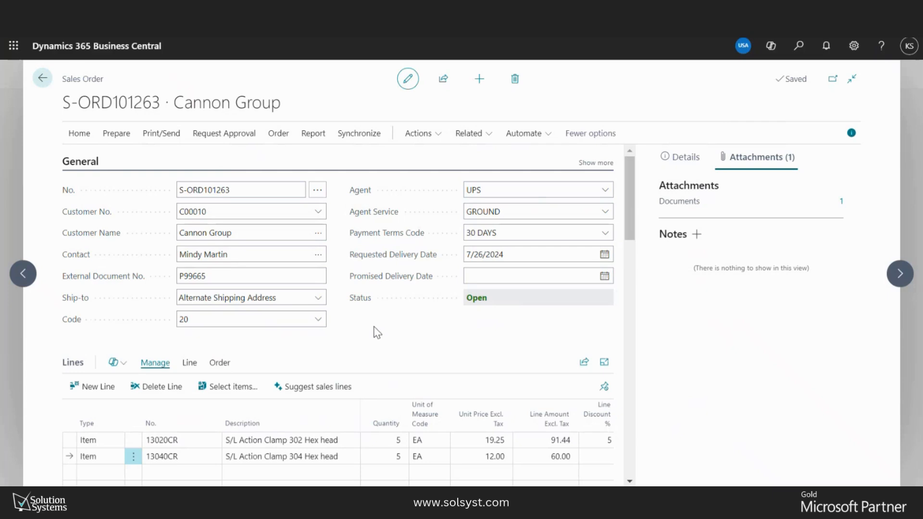
left_click(79, 135)
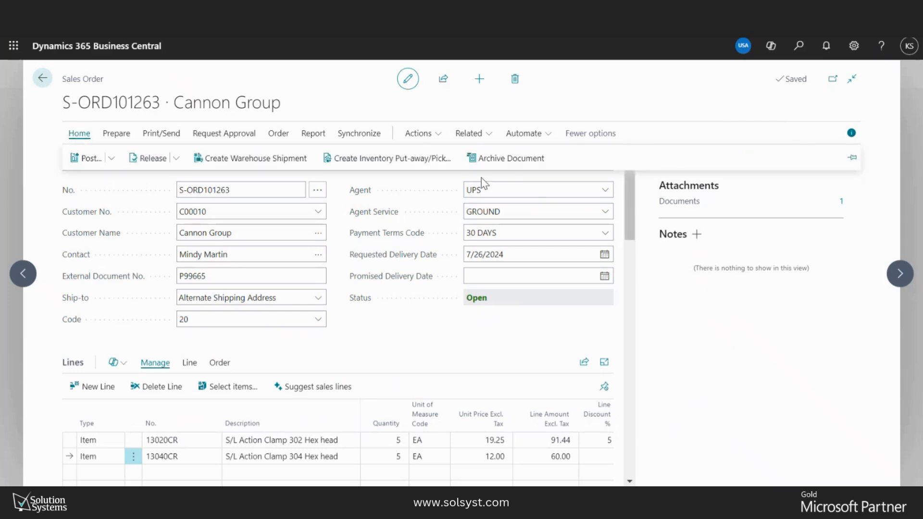
left_click(511, 161)
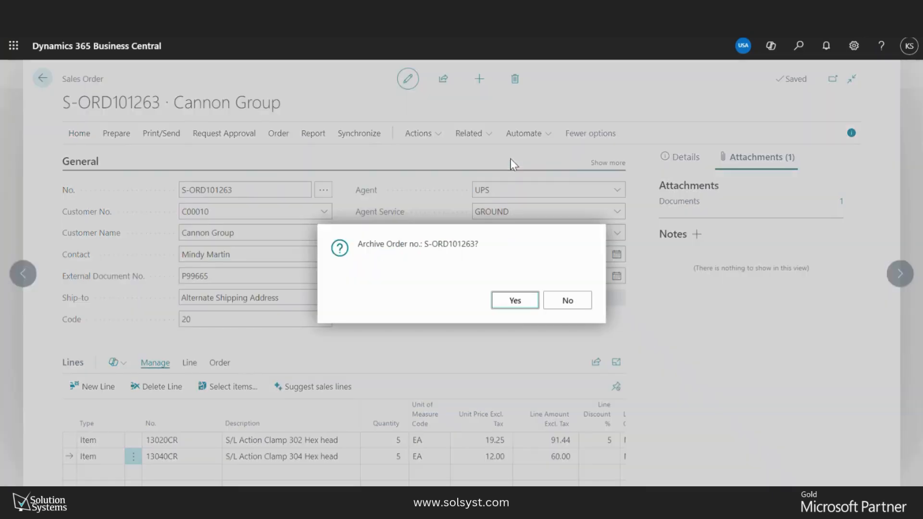
left_click(507, 302)
left_click(562, 303)
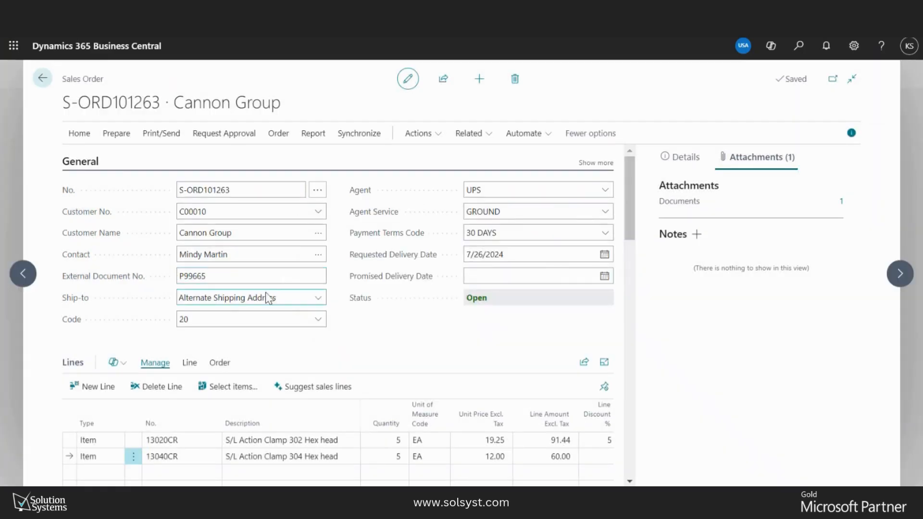
Set the sales order's payment terms code to 7 DAYS
scroll(268, 298, "down", 3)
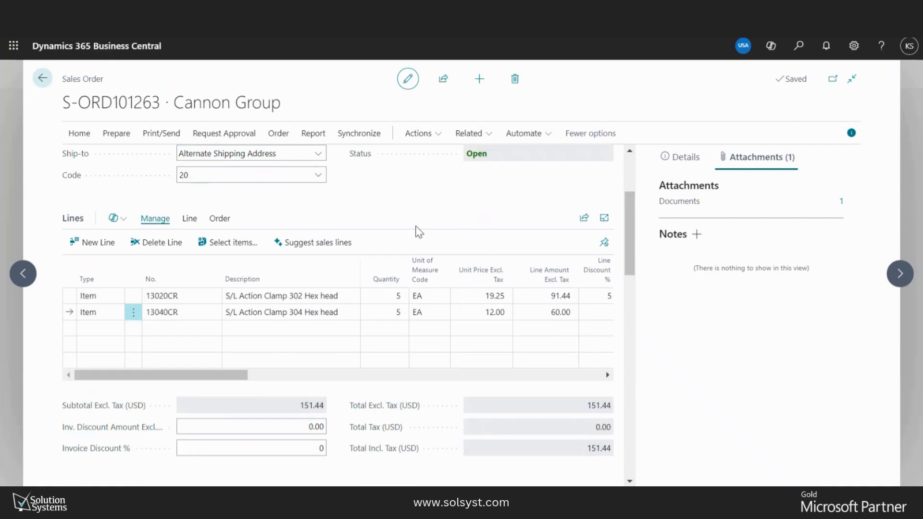
scroll(417, 231, "up", 3)
scroll(416, 226, "up", 1)
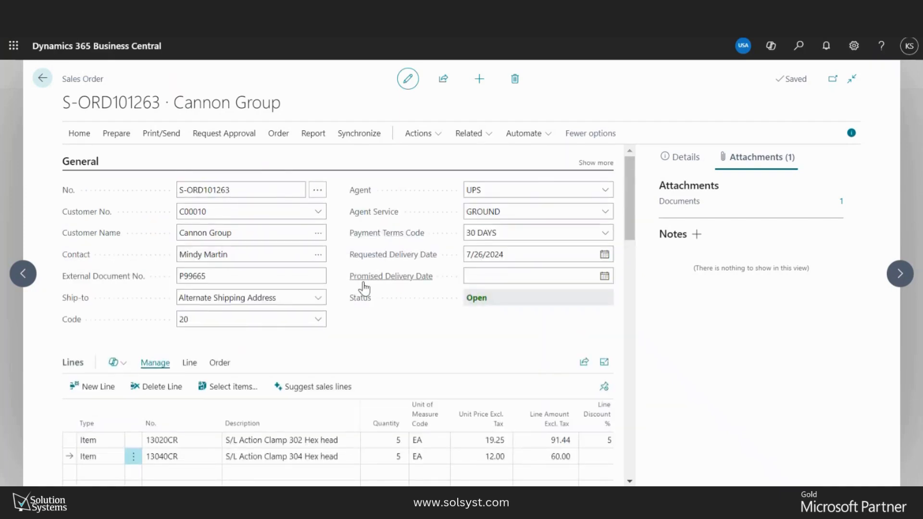
left_click(78, 136)
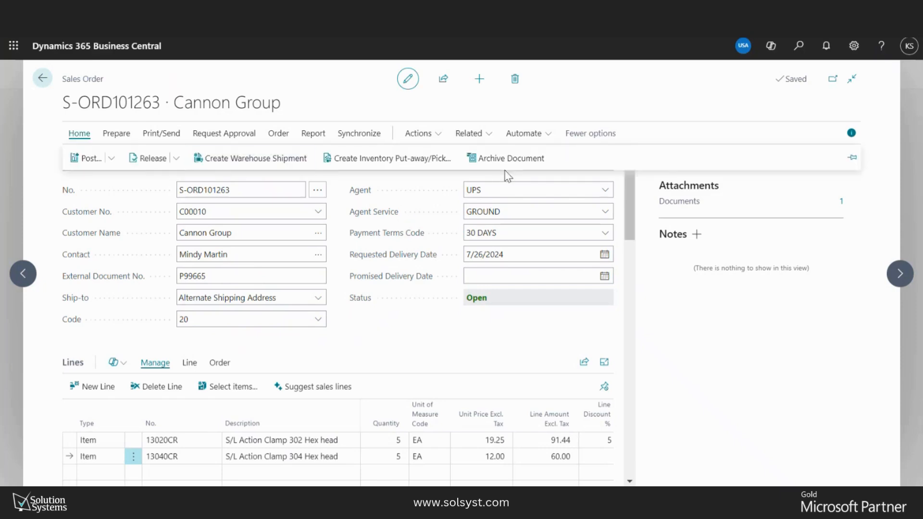
left_click(603, 233)
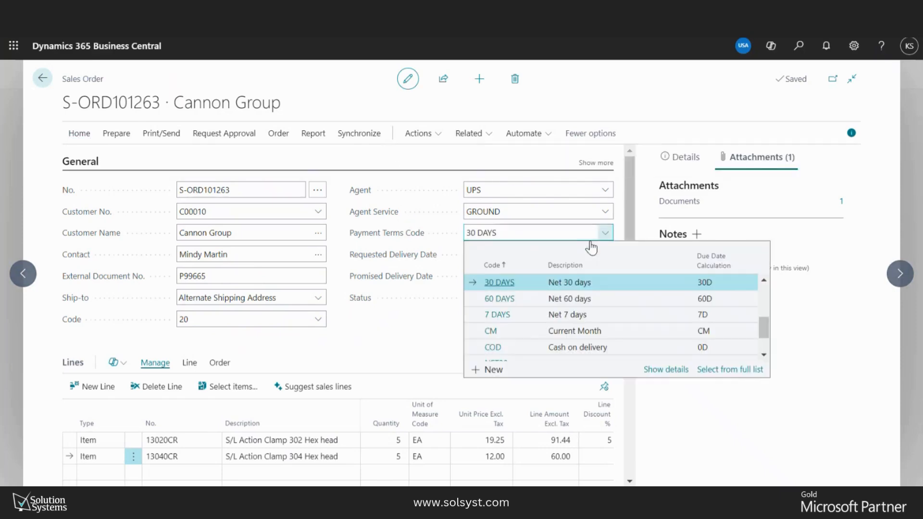
left_click(499, 316)
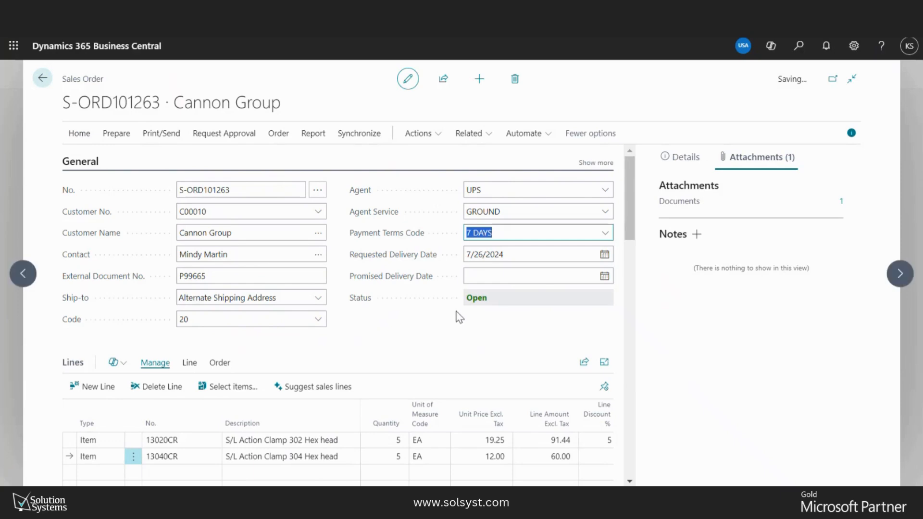
Archive the sales order again to store a version with the revised payment terms
left_click(79, 133)
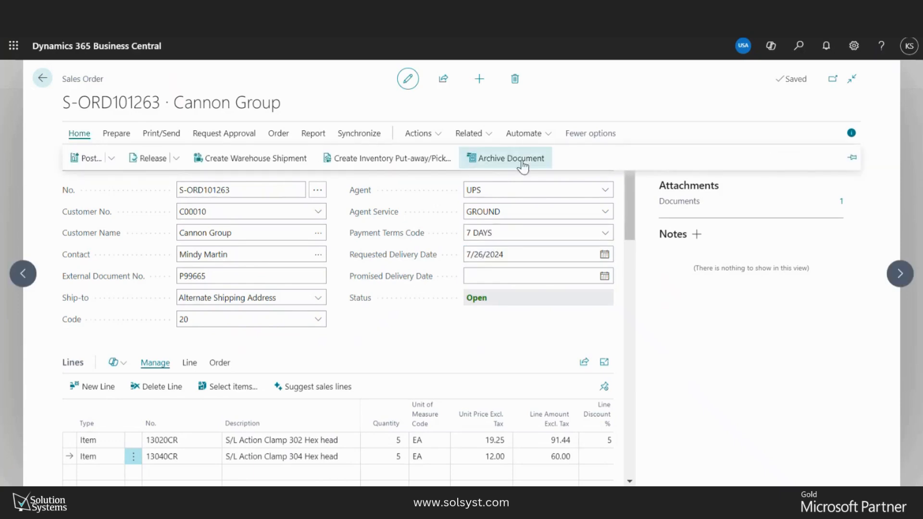
left_click(522, 163)
left_click(508, 307)
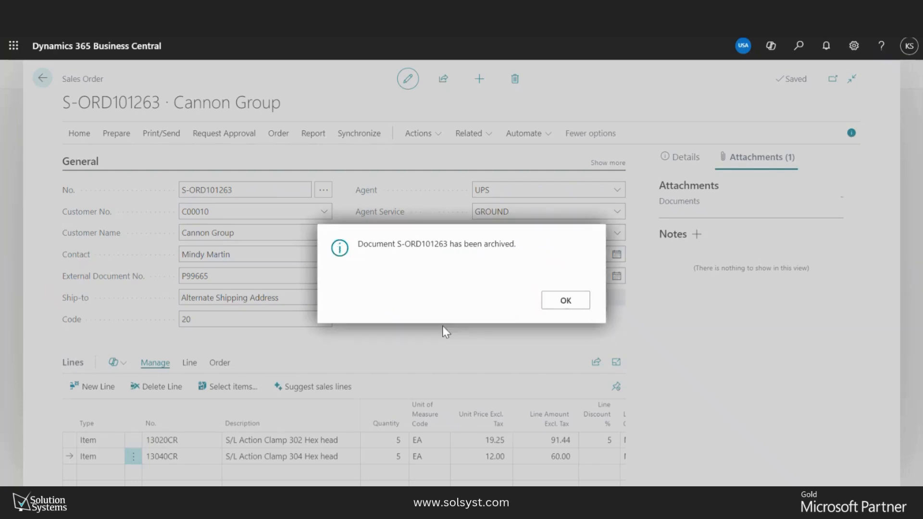
left_click(560, 301)
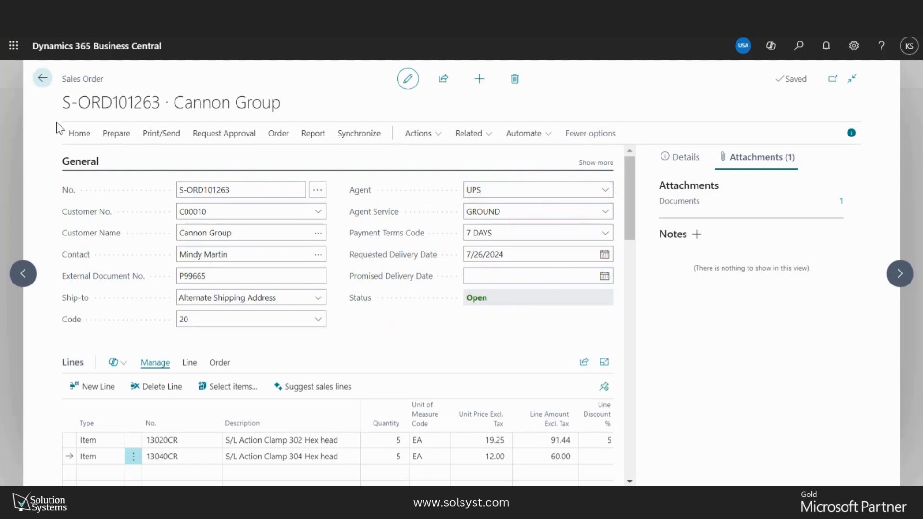
Start copying a sales document into the order and set the source document type to Arch. Order
left_click(80, 133)
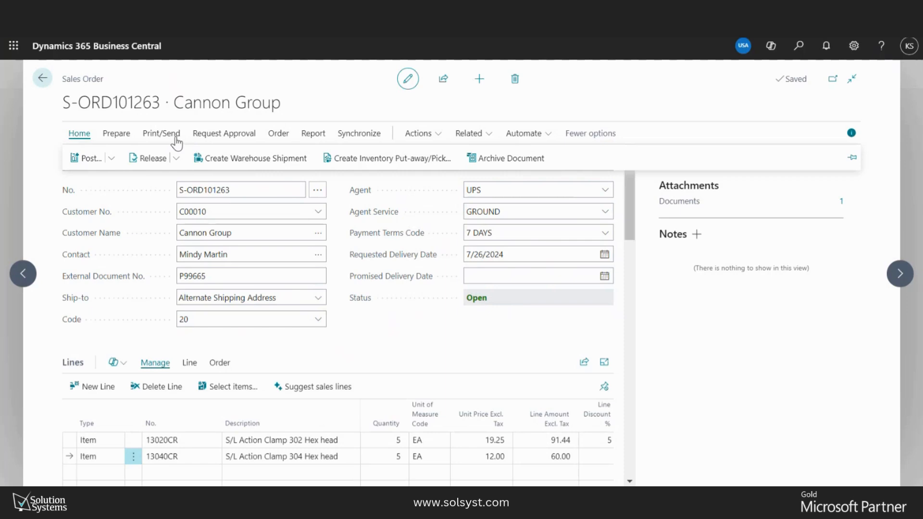
left_click(126, 130)
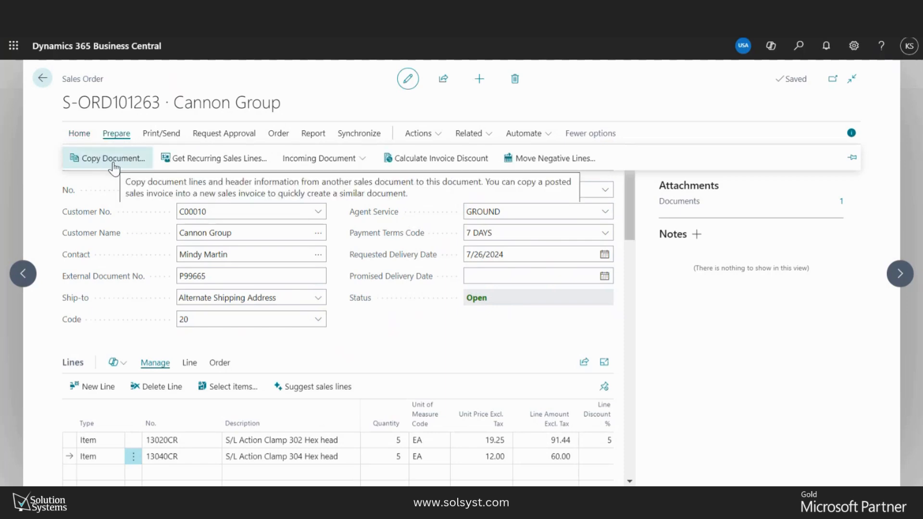
left_click(114, 168)
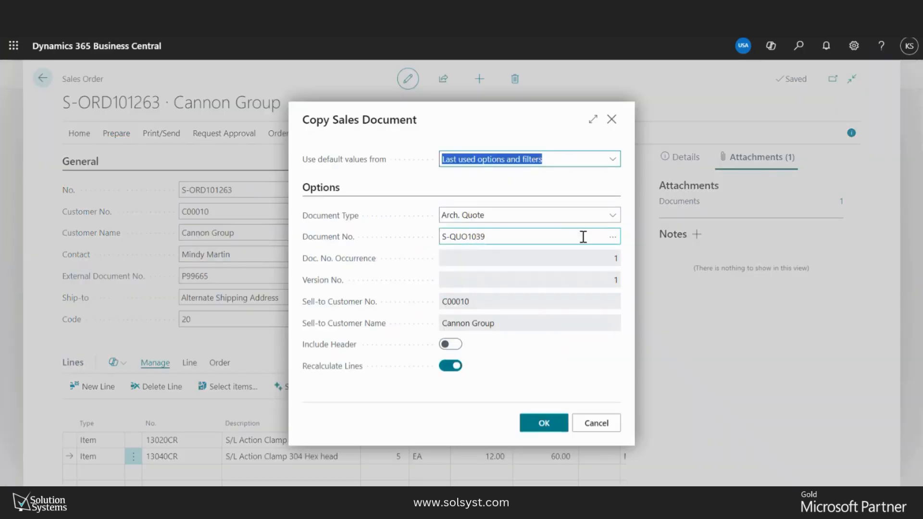
left_click(612, 217)
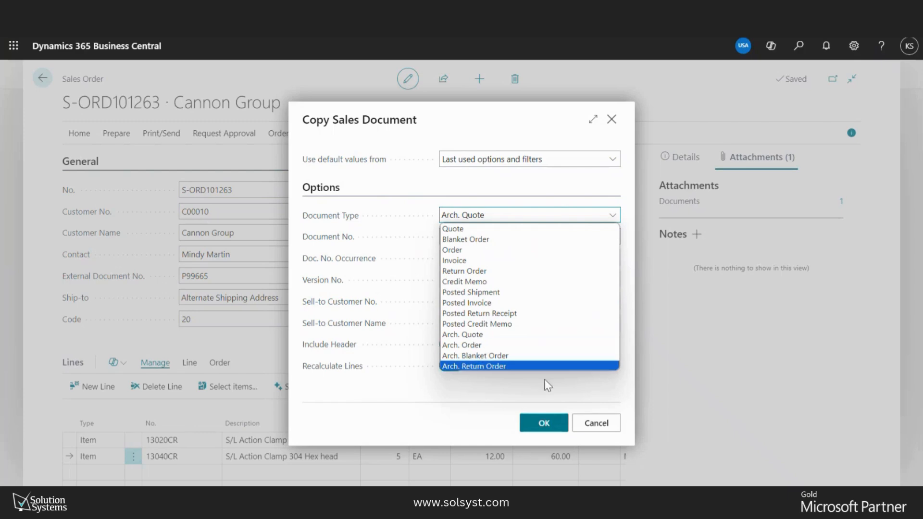
left_click(468, 346)
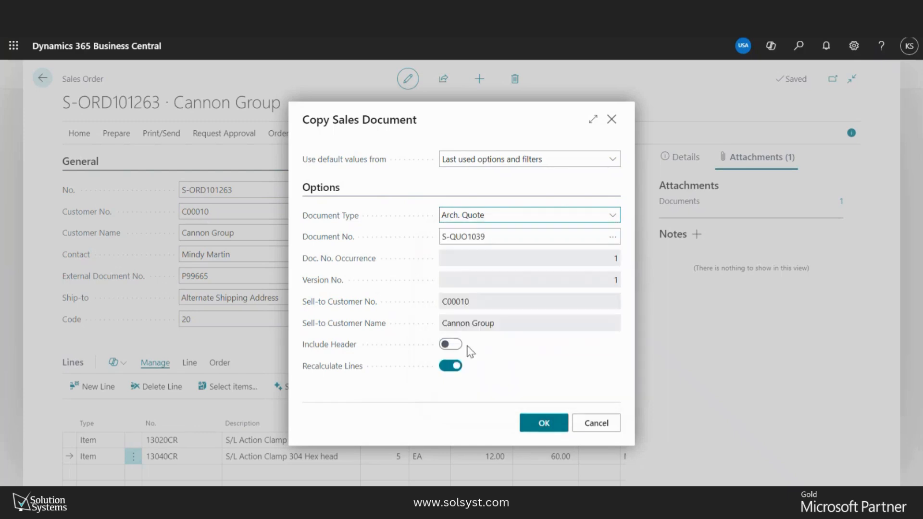
Widen the archive list's number column, sort by newest archive date, and choose version 3 of this Cannon Group order as the copy source
left_click(615, 236)
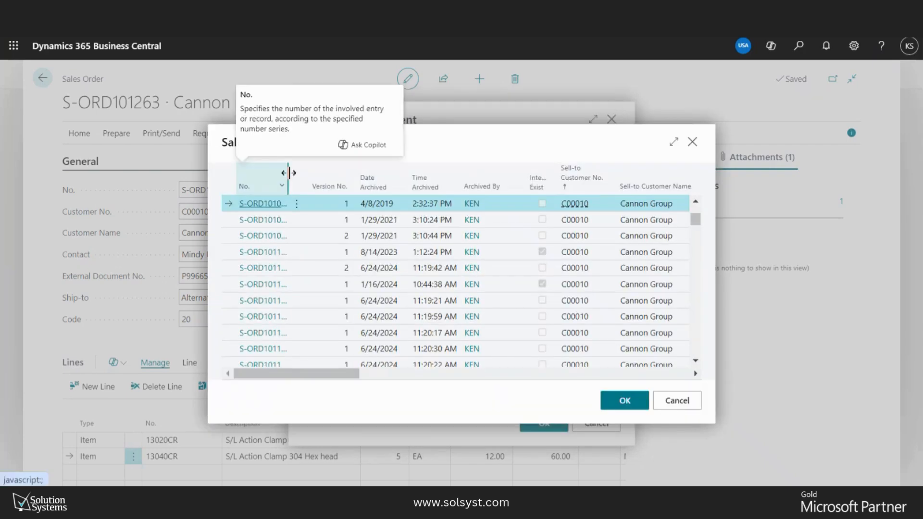
left_click_drag(340, 183, 340, 183)
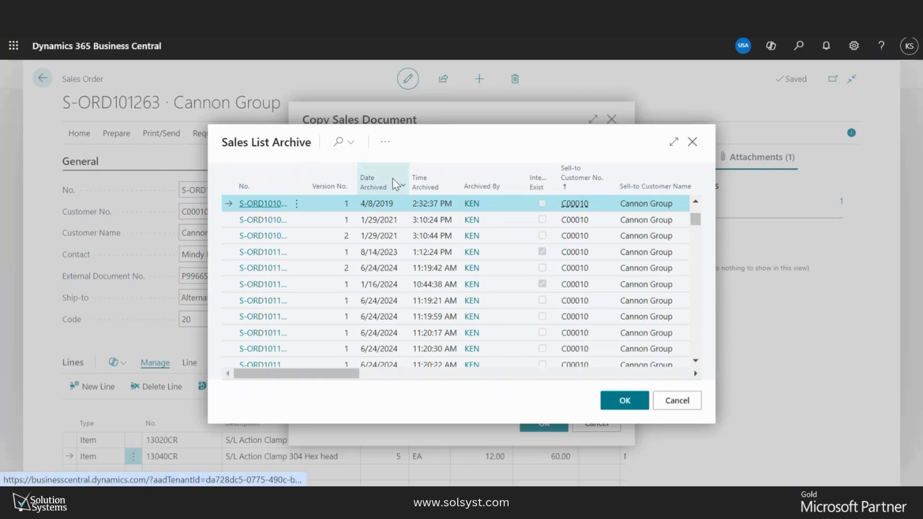
left_click(392, 179)
left_click(434, 179)
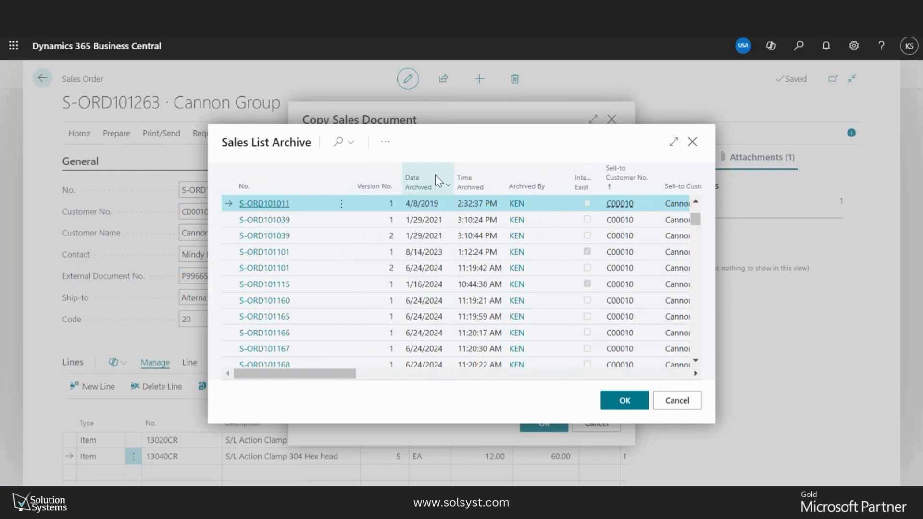
left_click(410, 205)
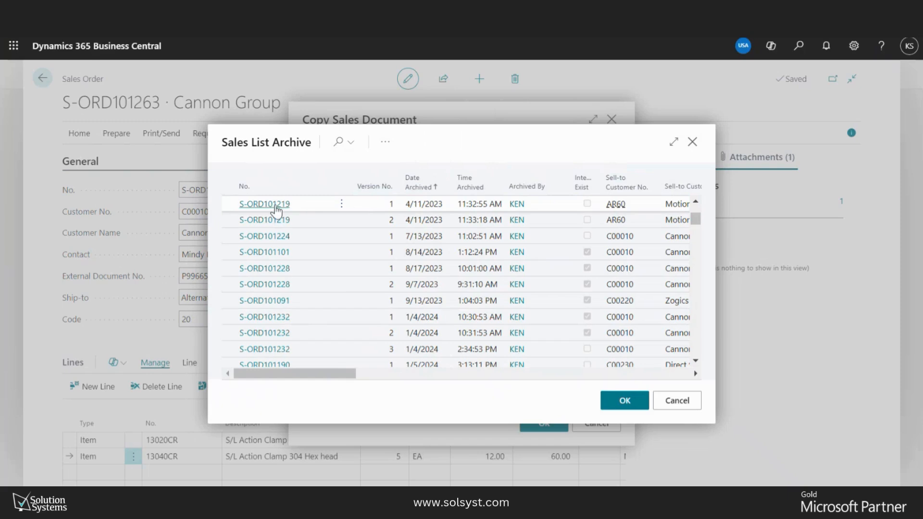
scroll(276, 207, "up", 2)
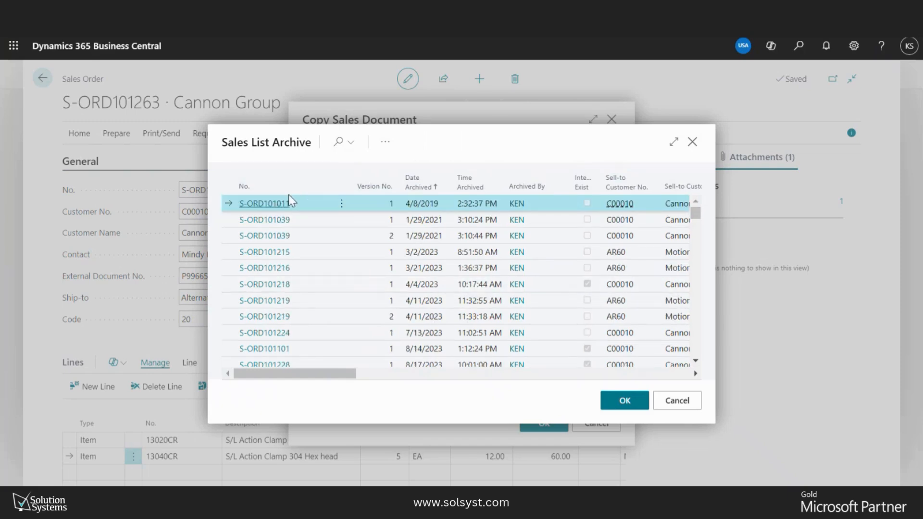
left_click(416, 186)
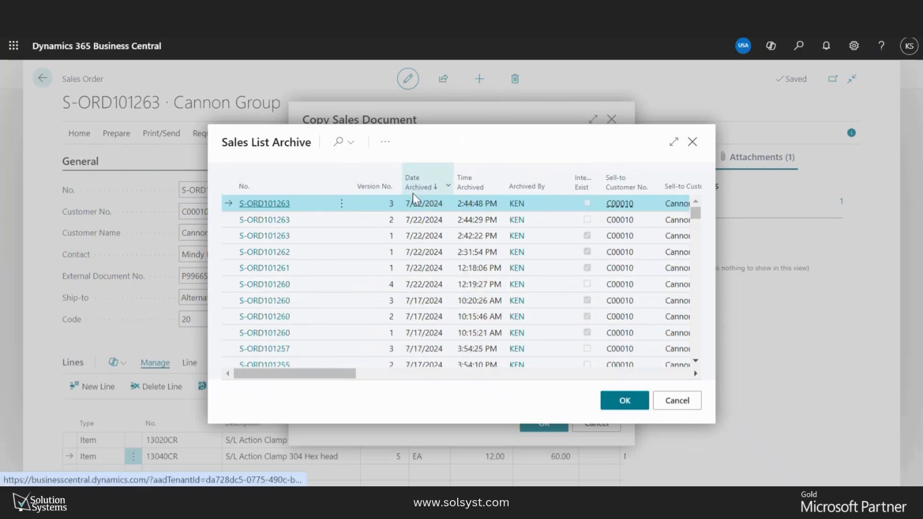
left_click(269, 204)
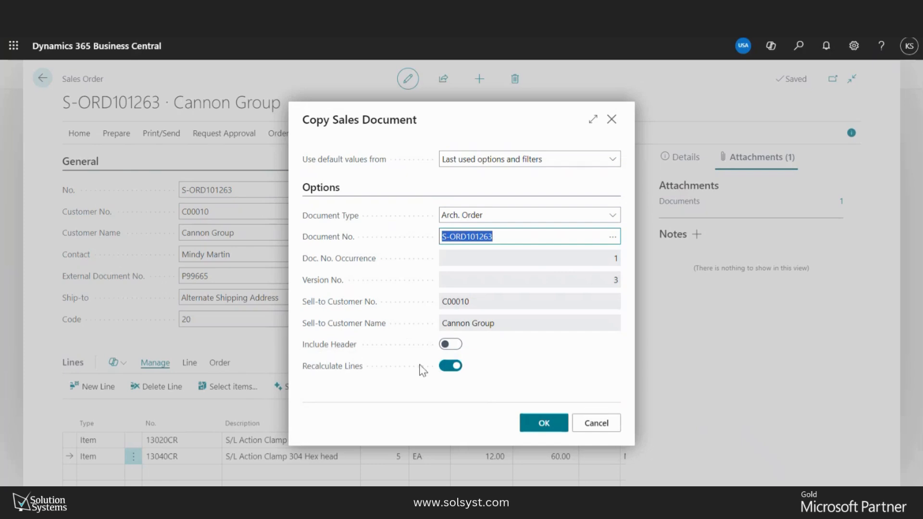
Turn off line recalculation and copy the chosen archived version's lines into the sales order
left_click(455, 367)
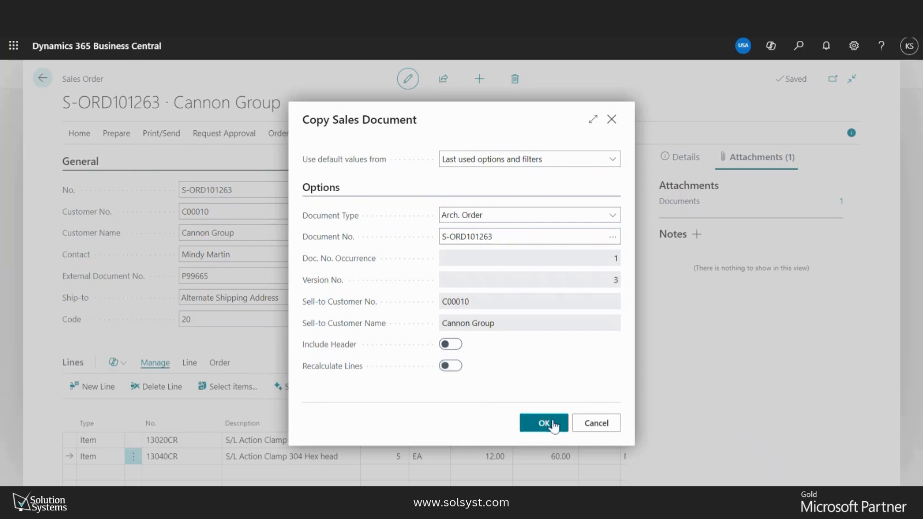
left_click(543, 424)
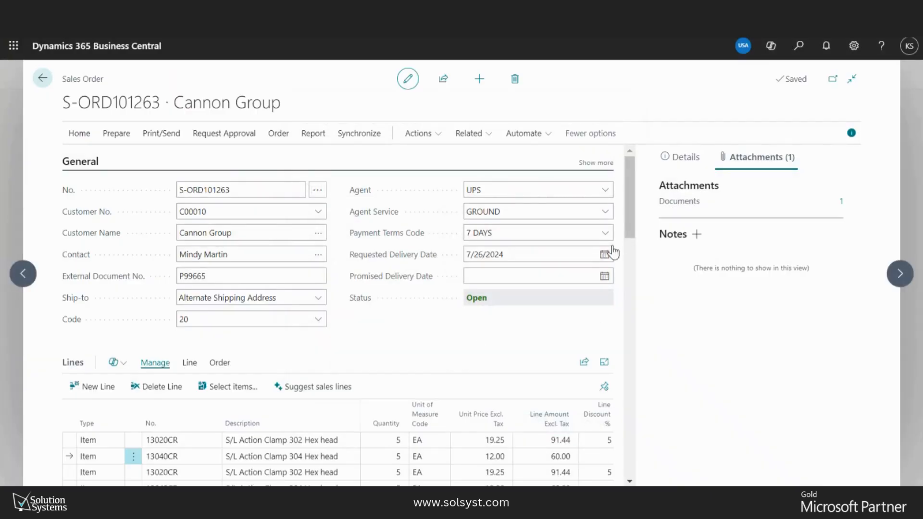
scroll(486, 292, "down", 3)
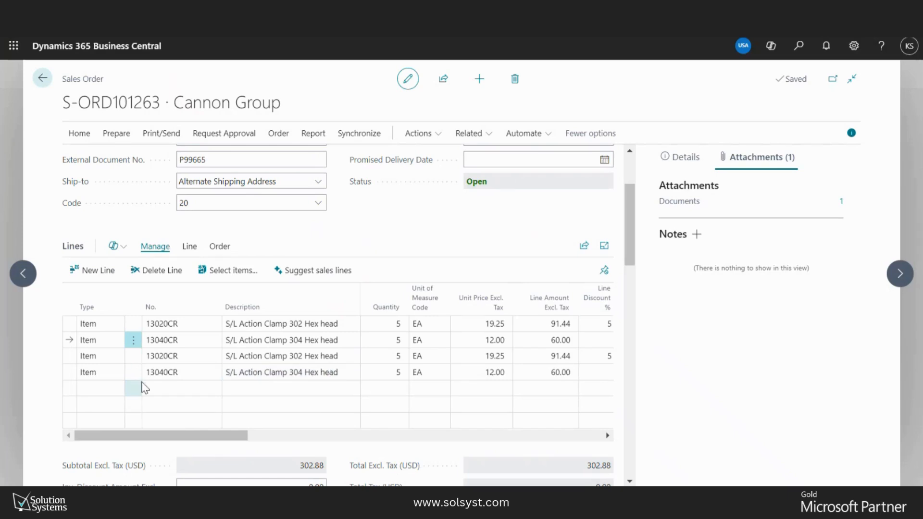
Delete the two duplicate 13020CR and 13040CR lines that were copied in at the end of the order lines
left_click(106, 356)
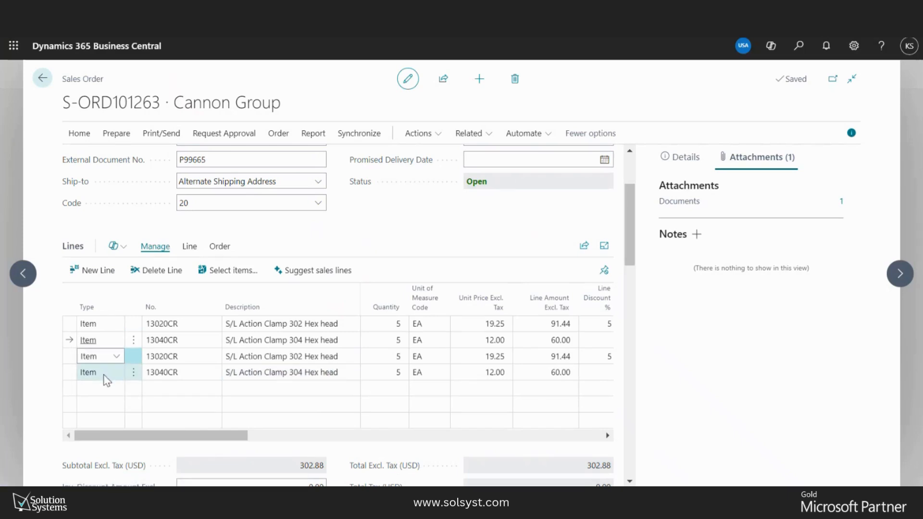
left_click(101, 374, "shift")
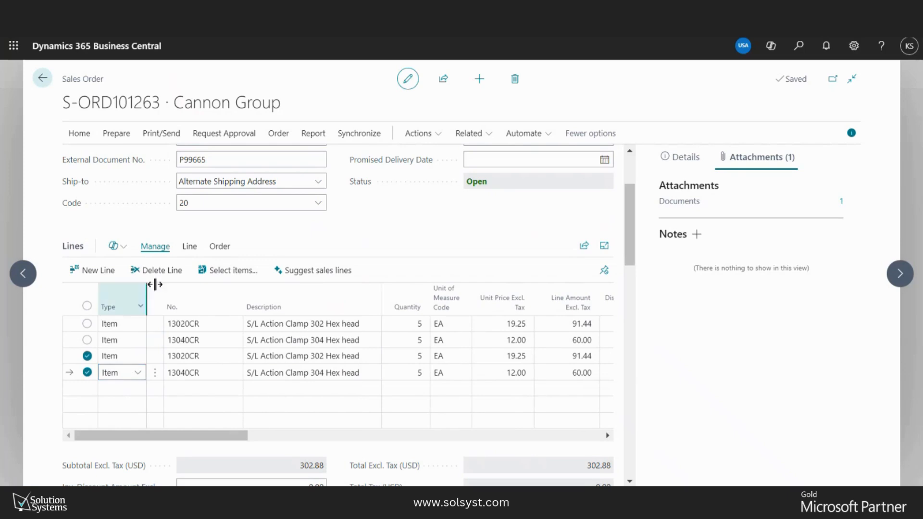
left_click(160, 272)
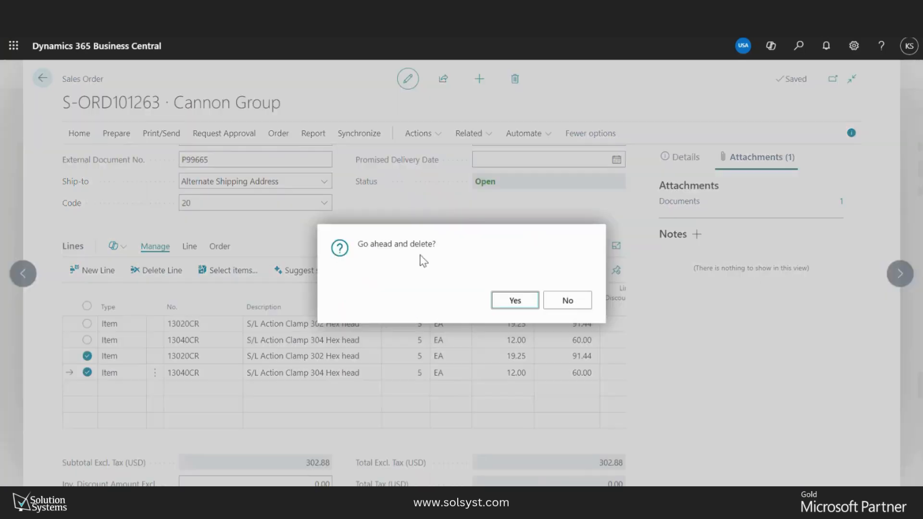
key("Return")
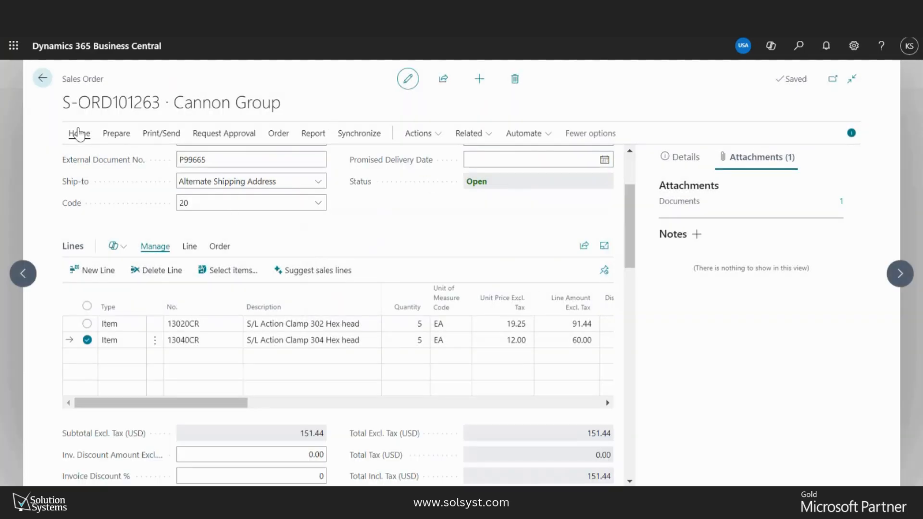
Insert the customer's FURNITURE recurring sales lines into the order and accept the shipment date notice
left_click(79, 134)
left_click(110, 136)
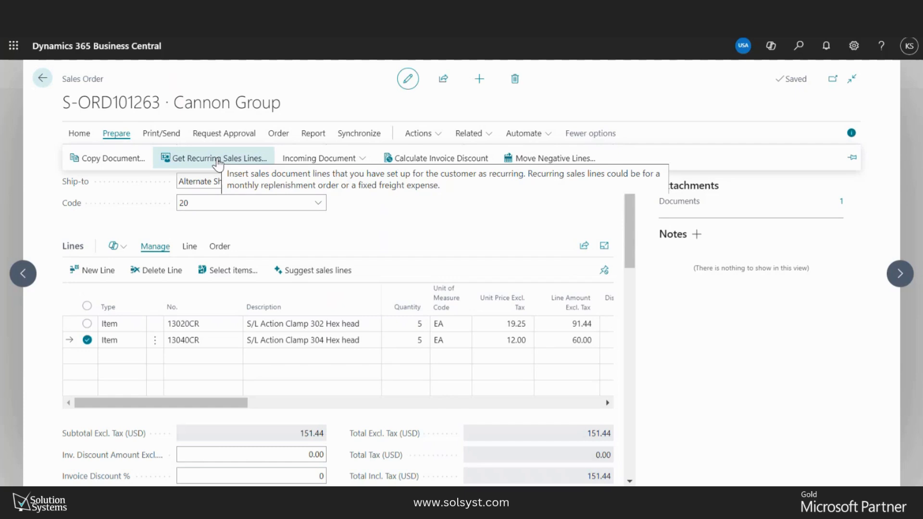
left_click(217, 159)
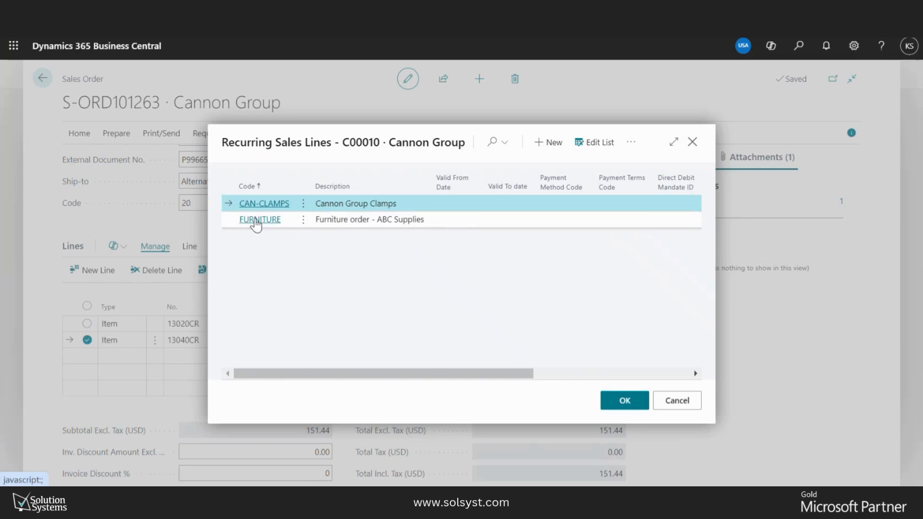
left_click(338, 224)
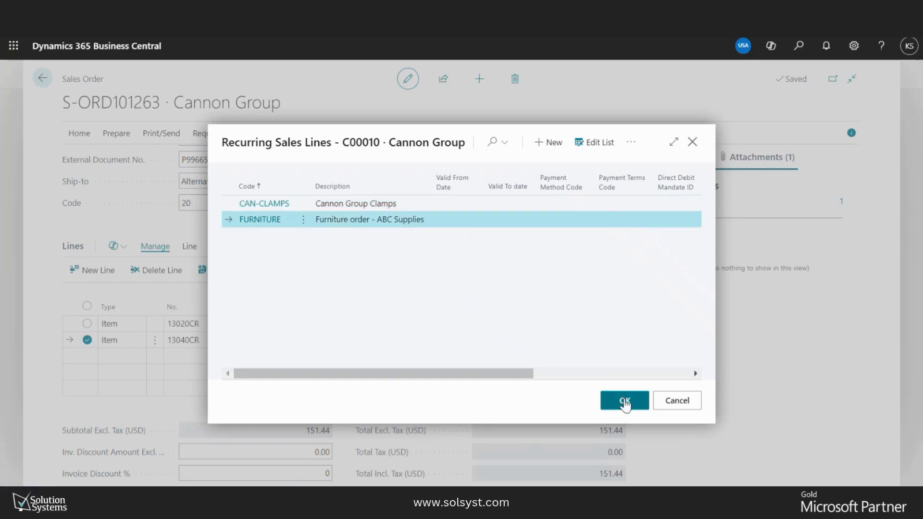
left_click(624, 402)
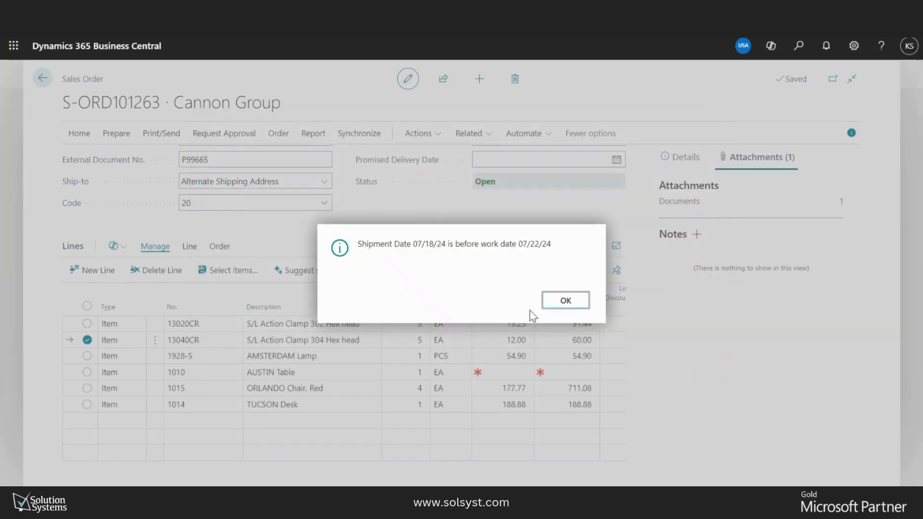
left_click(567, 301)
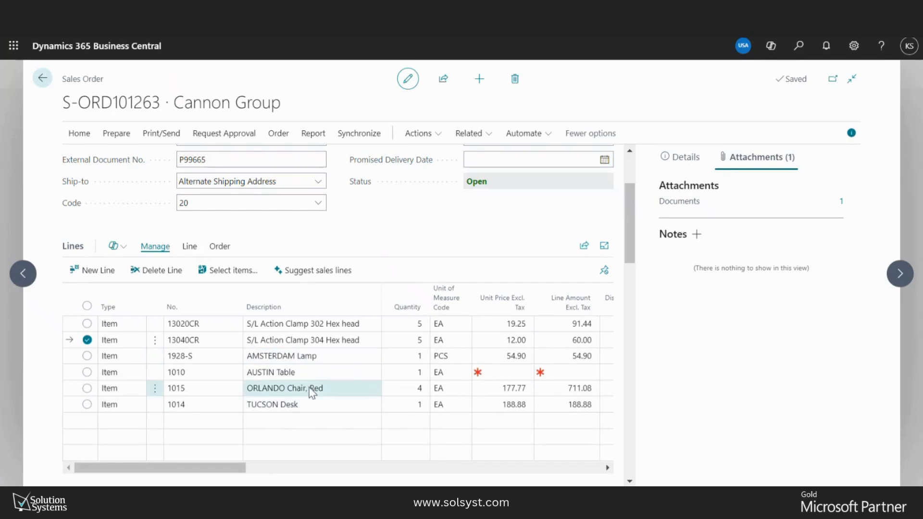
Delete the AUSTIN Table and TUCSON Desk lines from the order
left_click(281, 372)
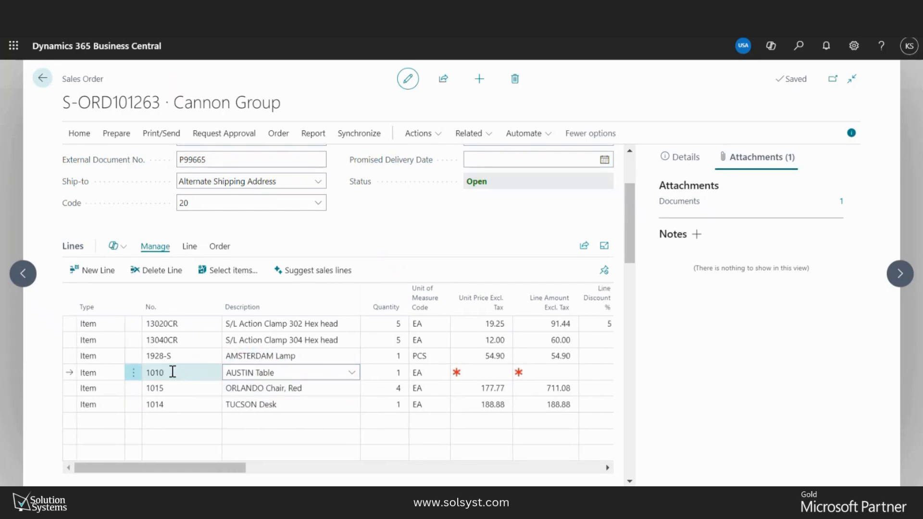
left_click(181, 409, "ctrl")
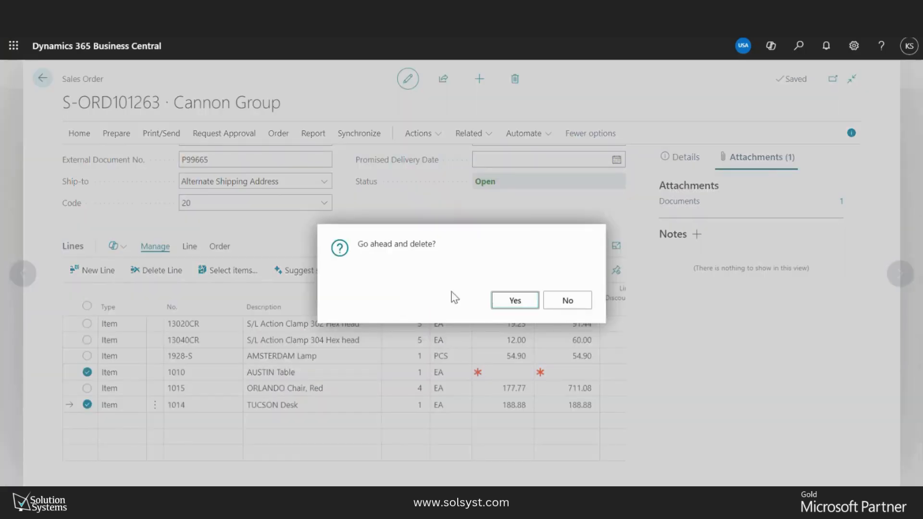
left_click(504, 310)
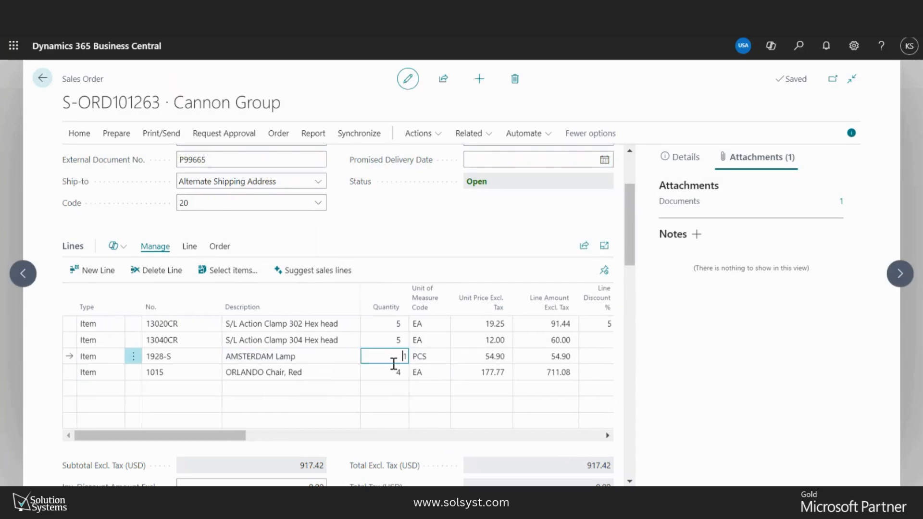
Set the quantity of the ORLANDO Chair, Red line to 2
left_click(387, 372)
type("2")
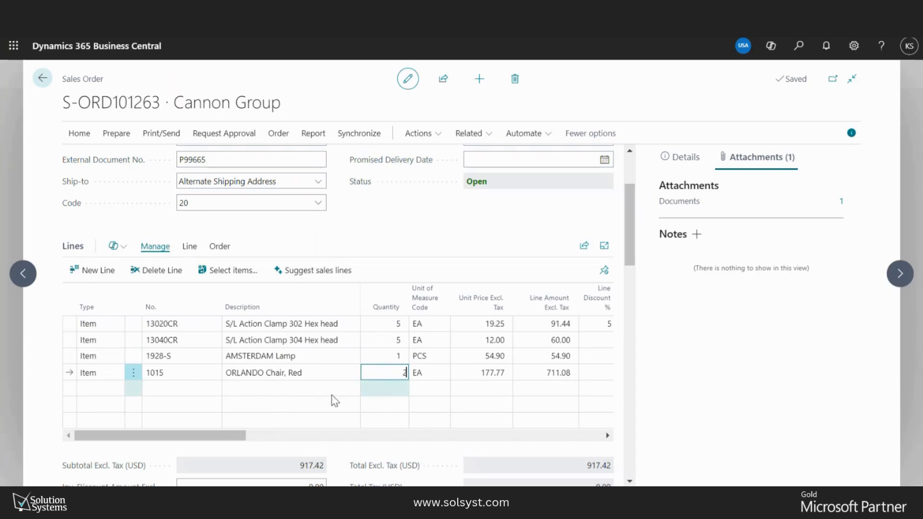
key("Tab")
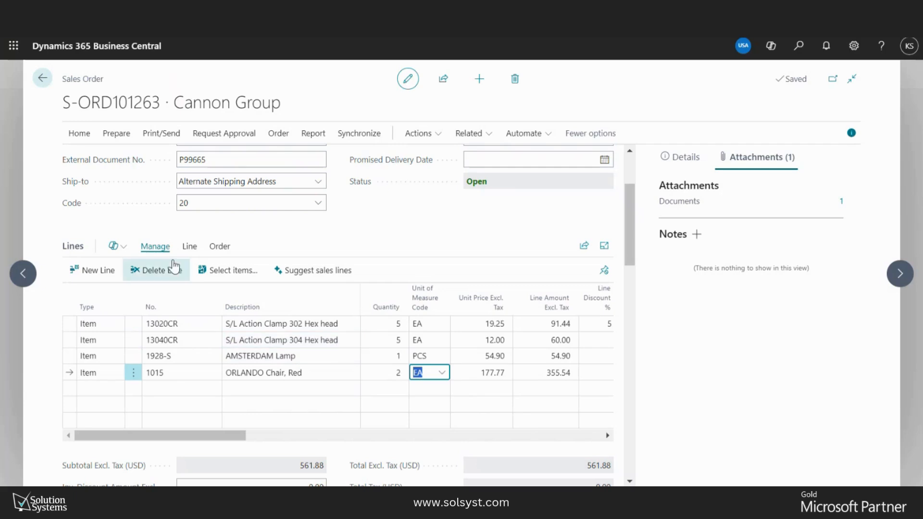
Review the sales order's statistics, including amounts, profit, weight and cost, and close them
left_click(278, 133)
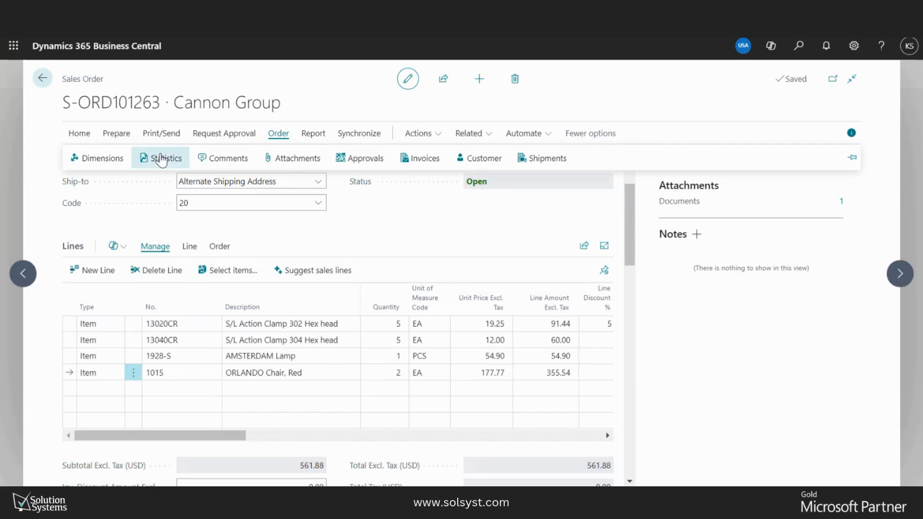
left_click(161, 160)
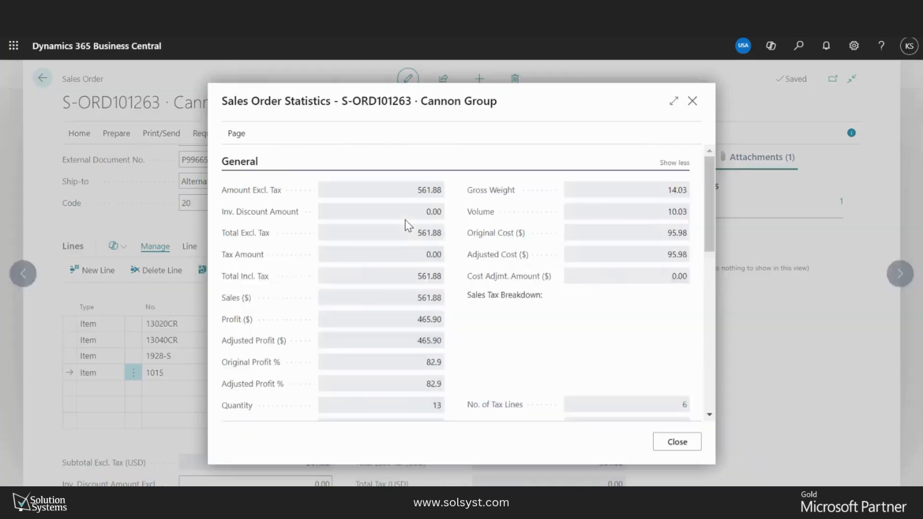
scroll(470, 240, "down", 3)
scroll(470, 231, "up", 5)
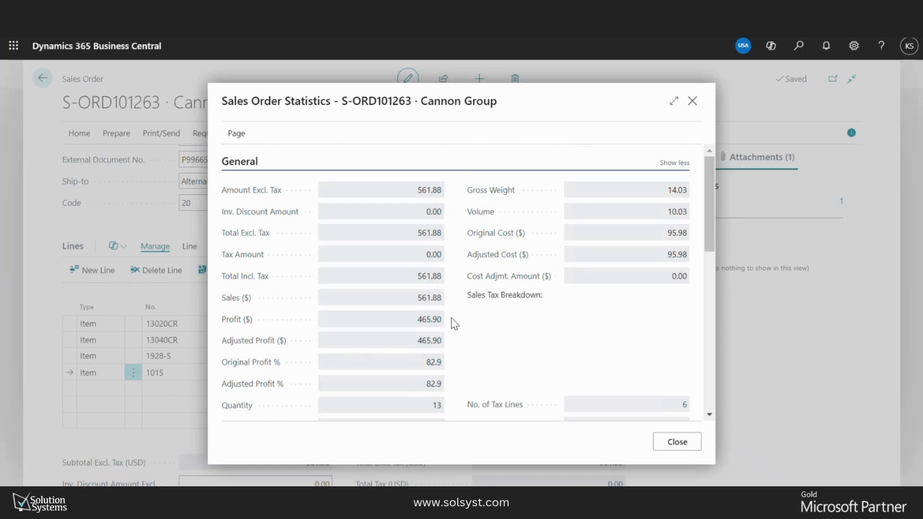
left_click(690, 103)
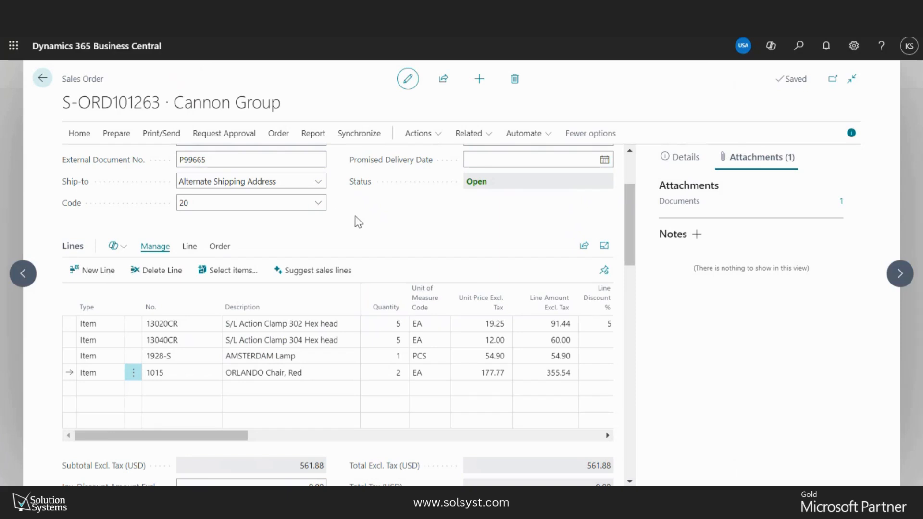
Look through the purchase document creation options, review the Sales Order Planning page's item availability, and close it
left_click(419, 136)
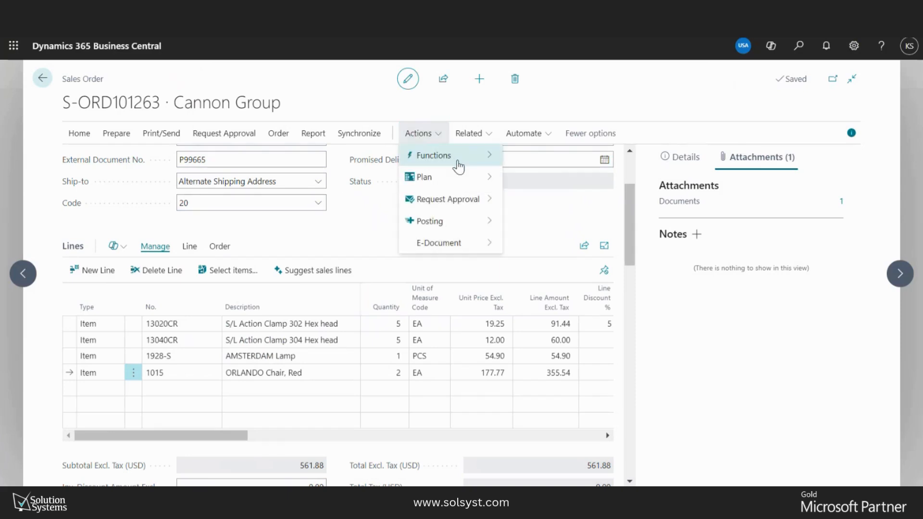
mouse_move(461, 165)
mouse_move(561, 162)
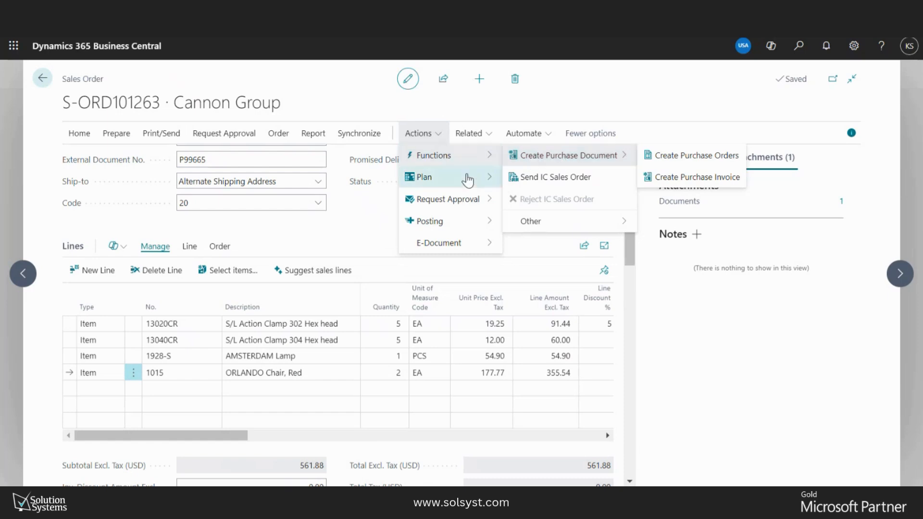
mouse_move(465, 181)
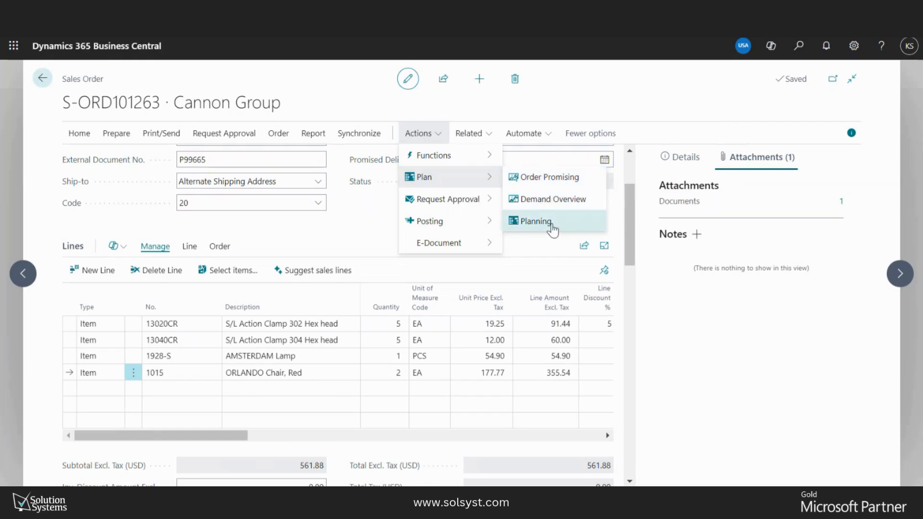
left_click(552, 230)
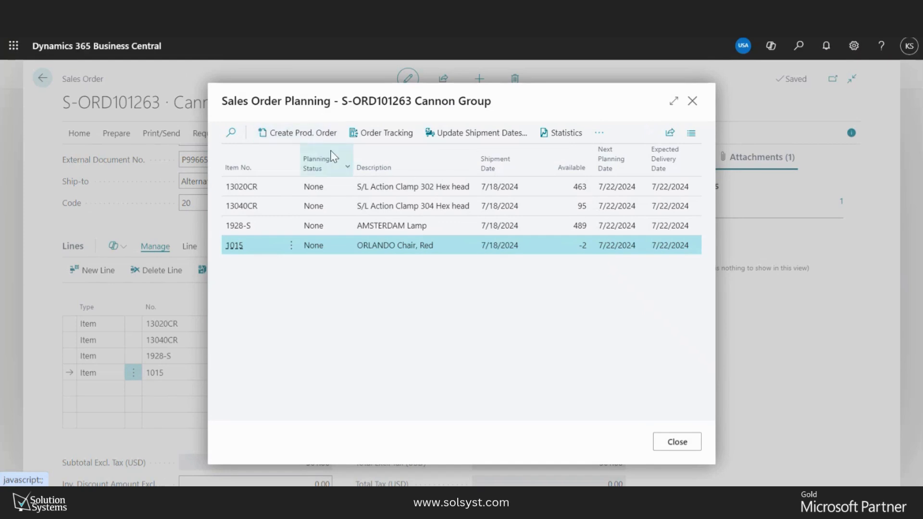
left_click(694, 109)
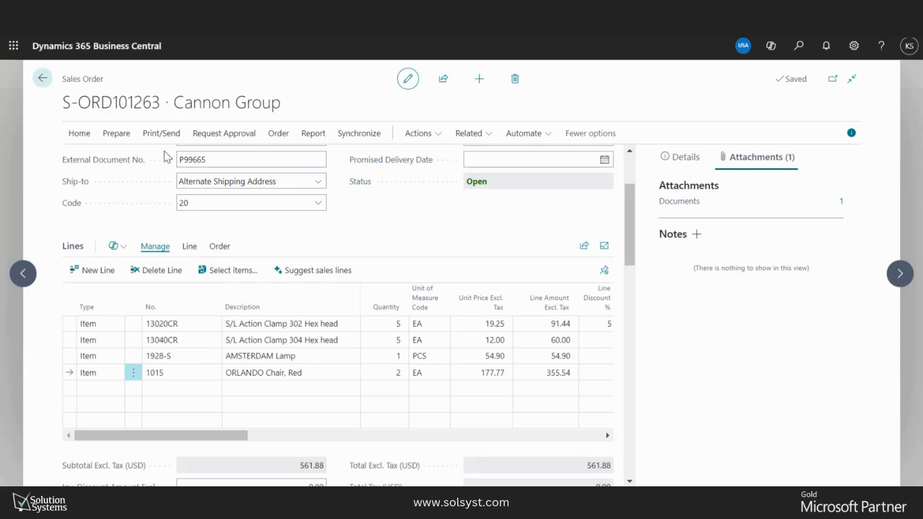
left_click(160, 134)
scroll(358, 255, "up", 2)
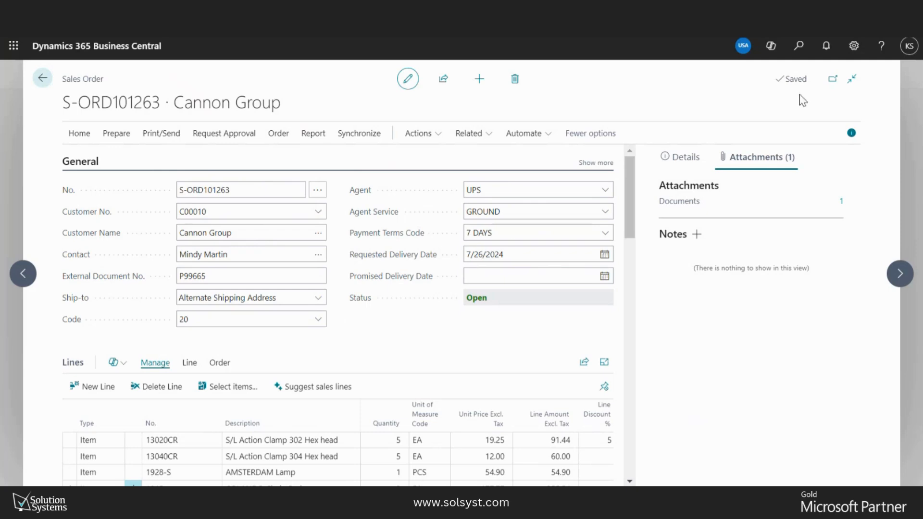
Start personalizing the sales order page and show the personalization options for the Requested Delivery Date field
left_click(853, 45)
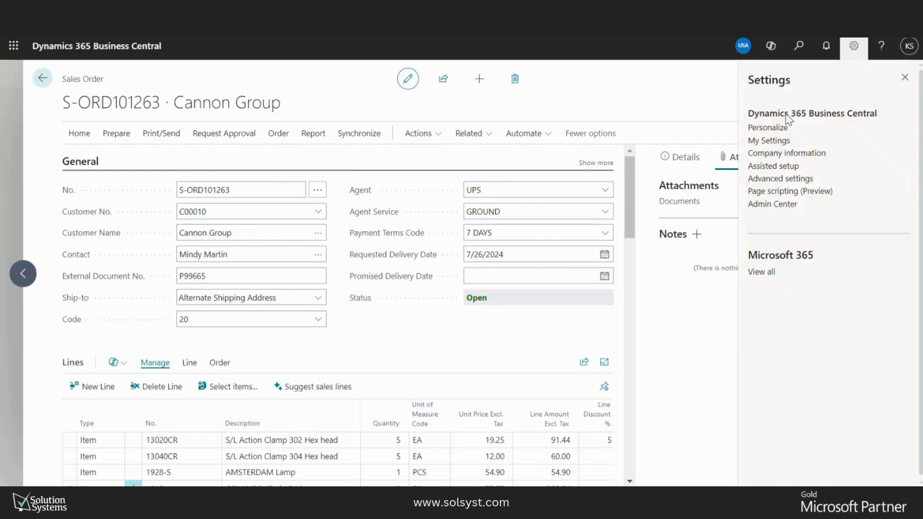
left_click(769, 128)
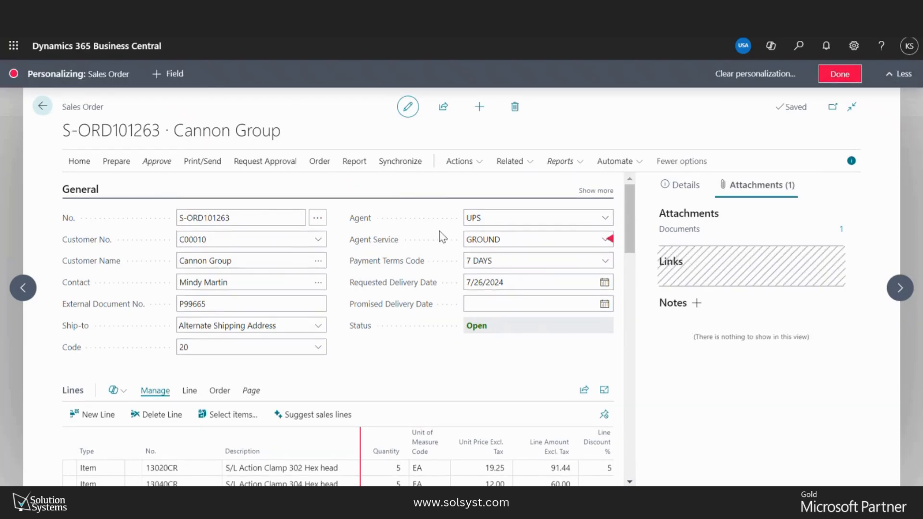
left_click(612, 283)
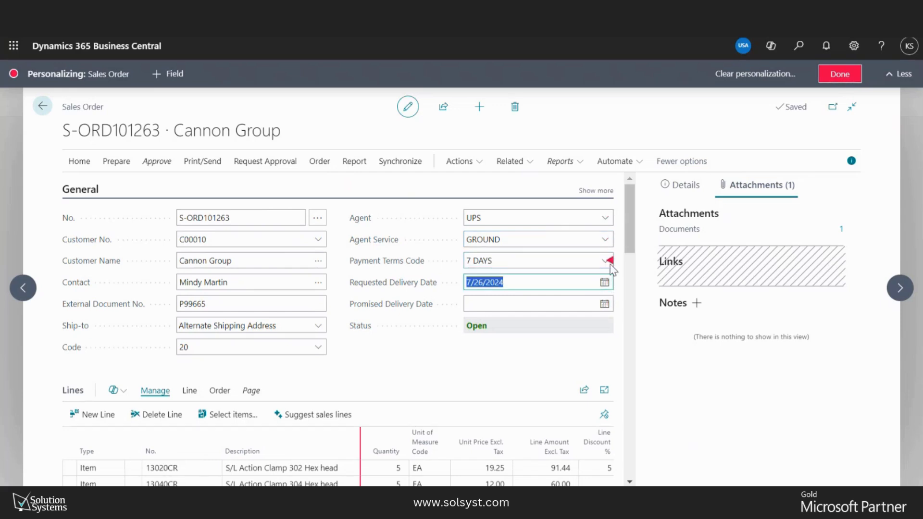
left_click(612, 284)
mouse_move(611, 275)
left_mouse_down()
mouse_move(609, 265)
mouse_move(612, 283)
left_mouse_up()
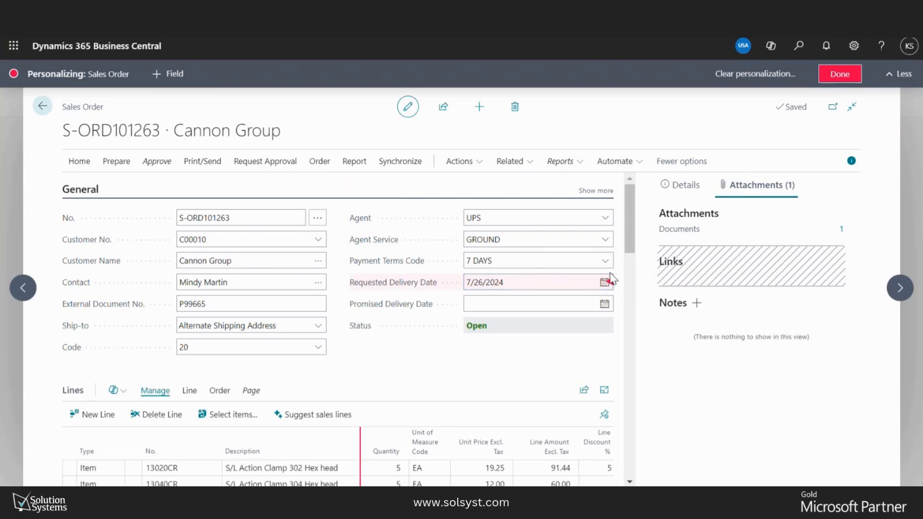
left_click(612, 283)
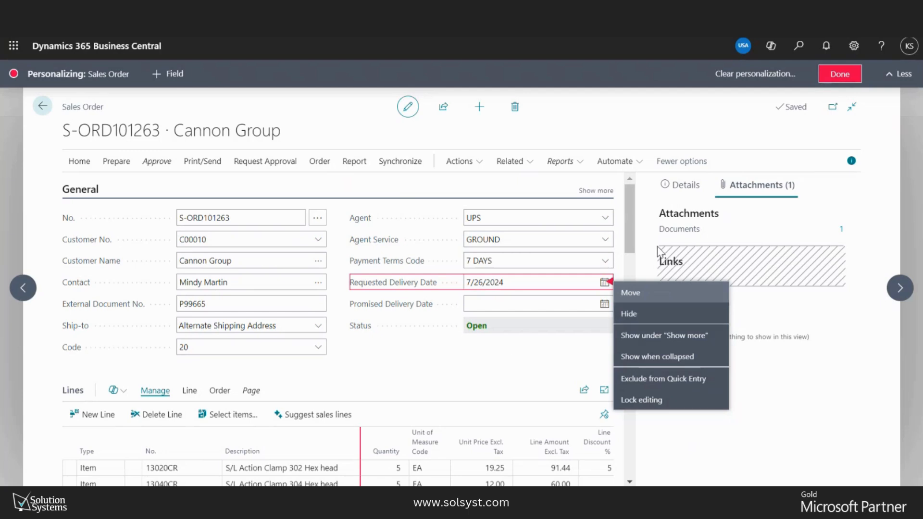
Try moving the Unit of Measure Code column after Unit Price Excl. Tax in the order lines, and move it back
left_click_drag(631, 220, 633, 255)
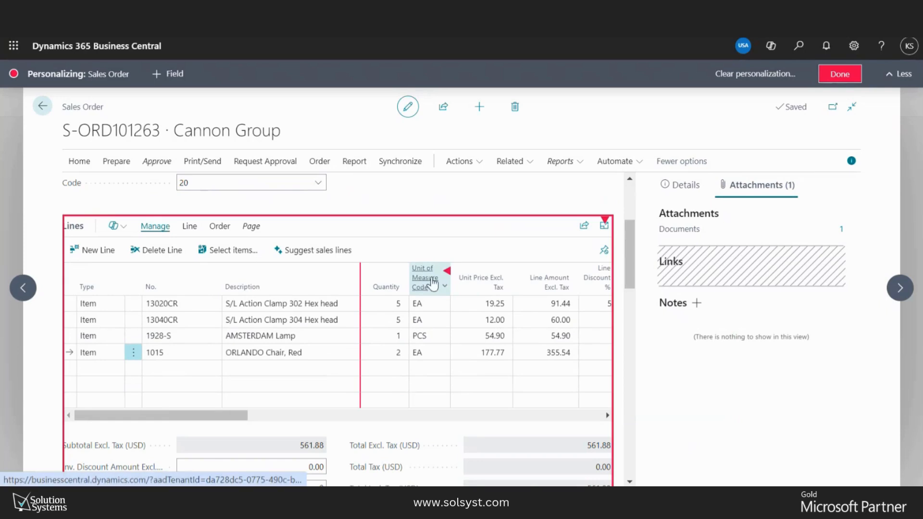
left_click_drag(440, 289, 522, 287)
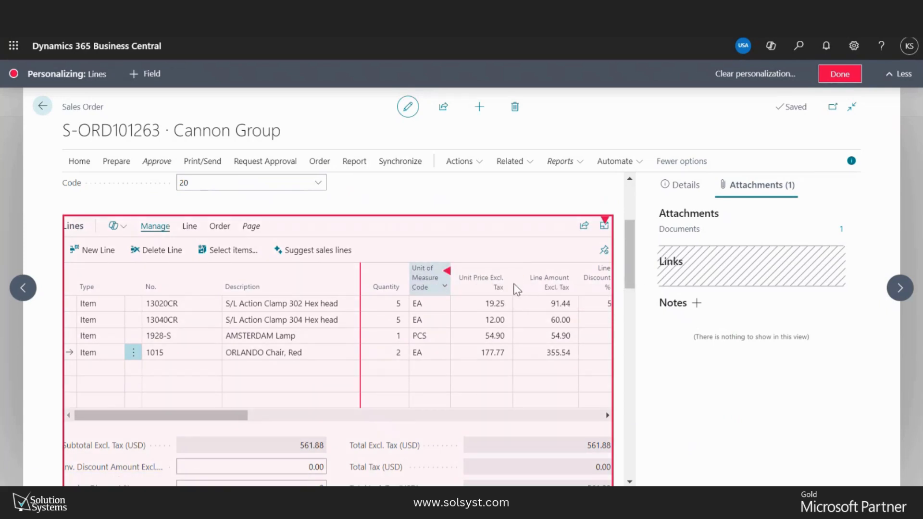
left_click_drag(497, 292, 430, 293)
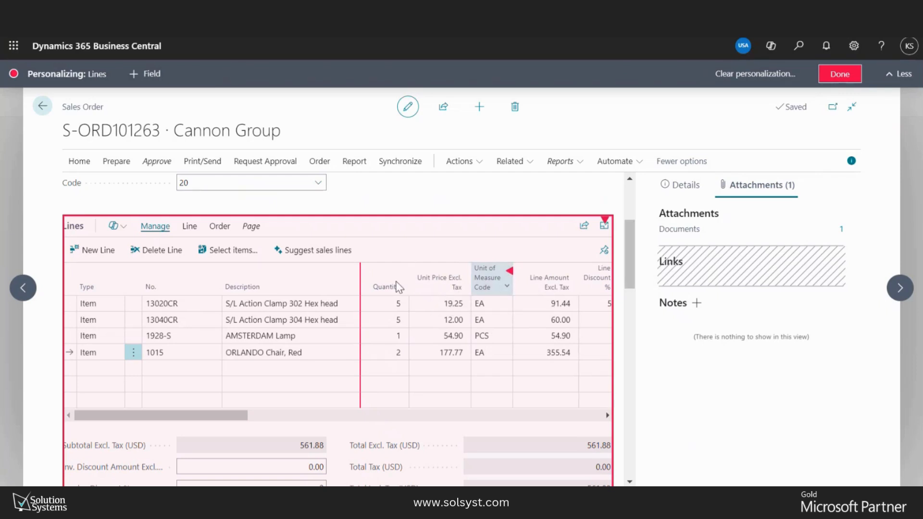
Review the fields that can be added to the sales order page, and leave personalization
left_click(148, 77)
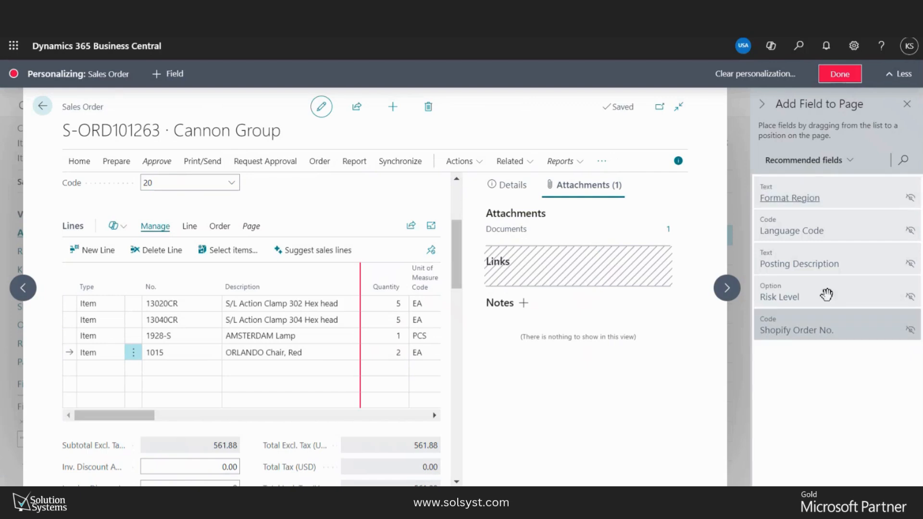
left_click(293, 304)
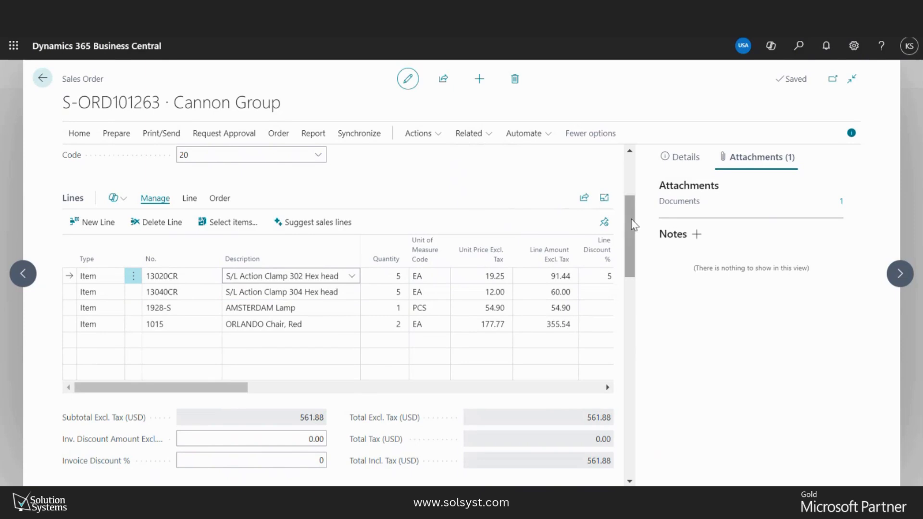
left_click_drag(630, 226, 640, 187)
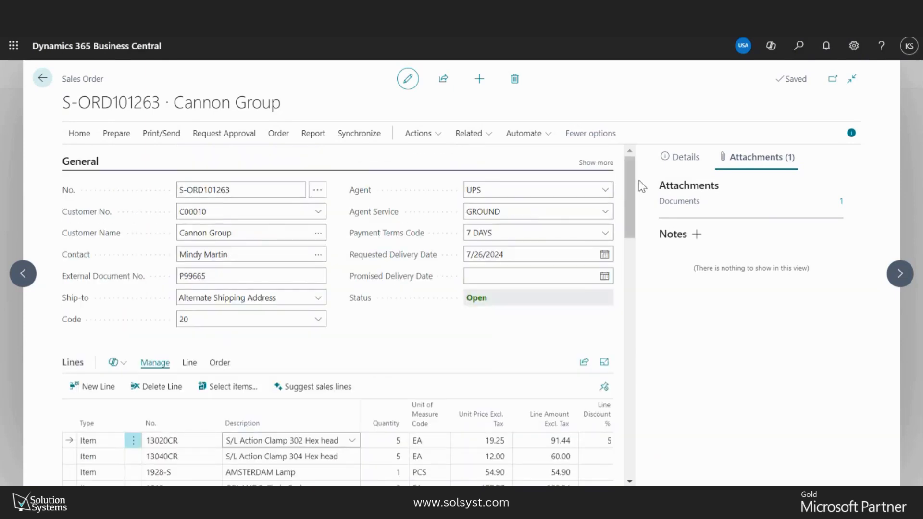